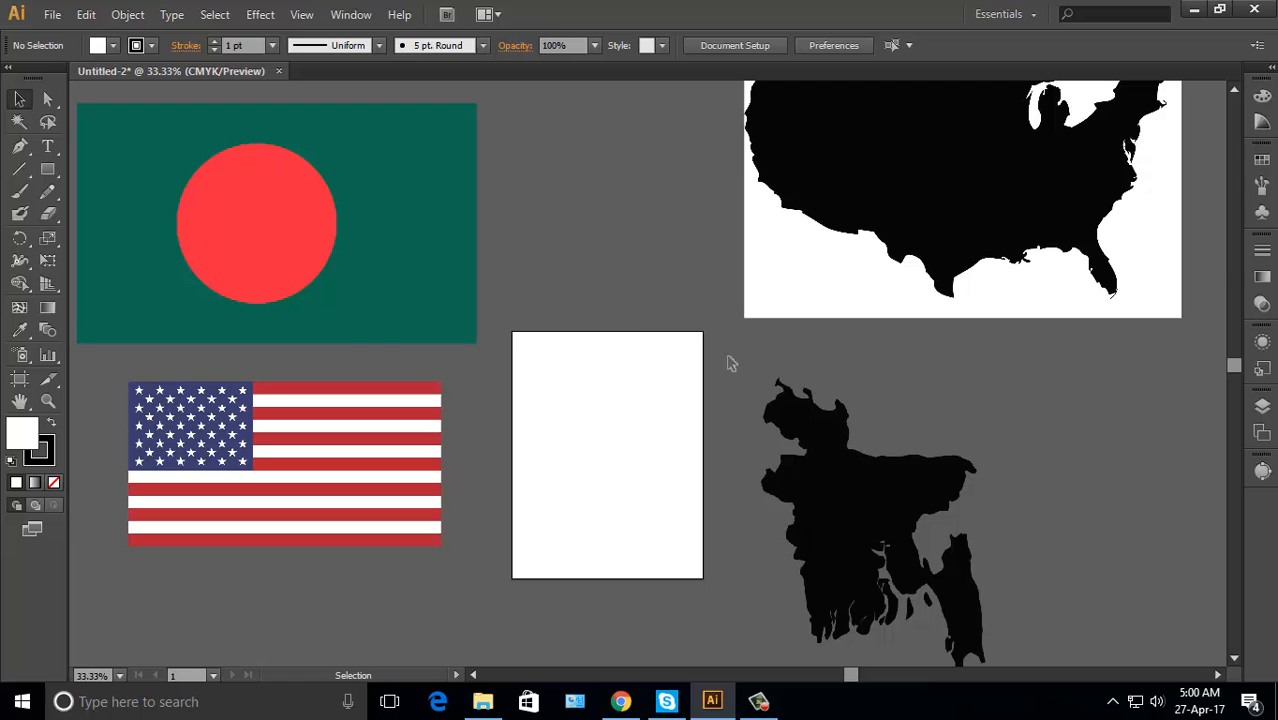
Shift the black USA map image slightly lower, above the Bangladesh map
drag(921, 217, 926, 244)
click(1004, 432)
click(865, 511)
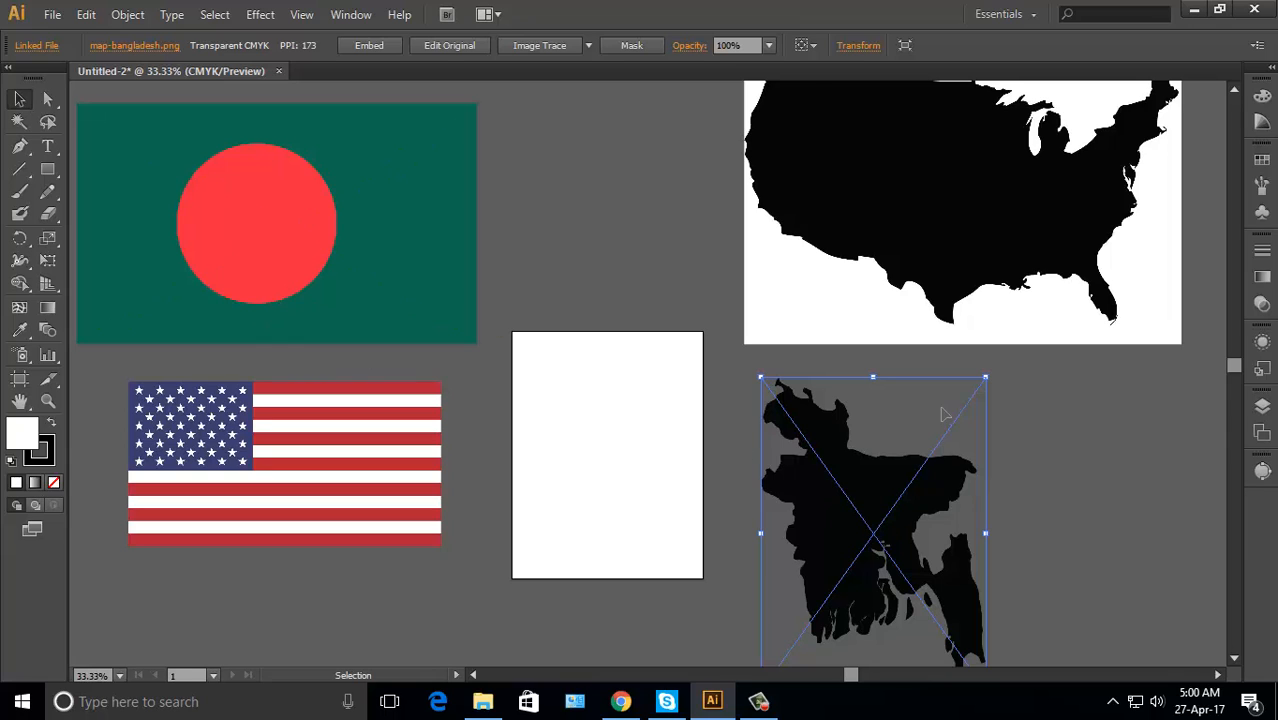
click(958, 266)
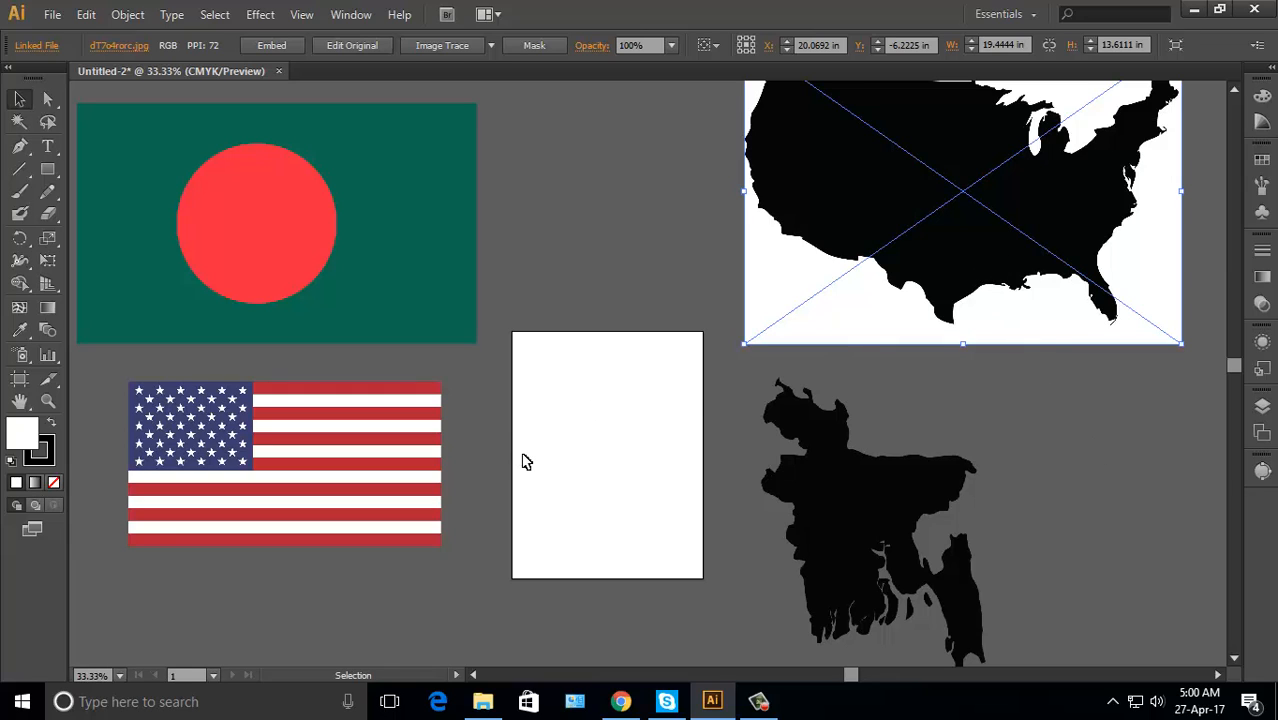
shift+click(318, 483)
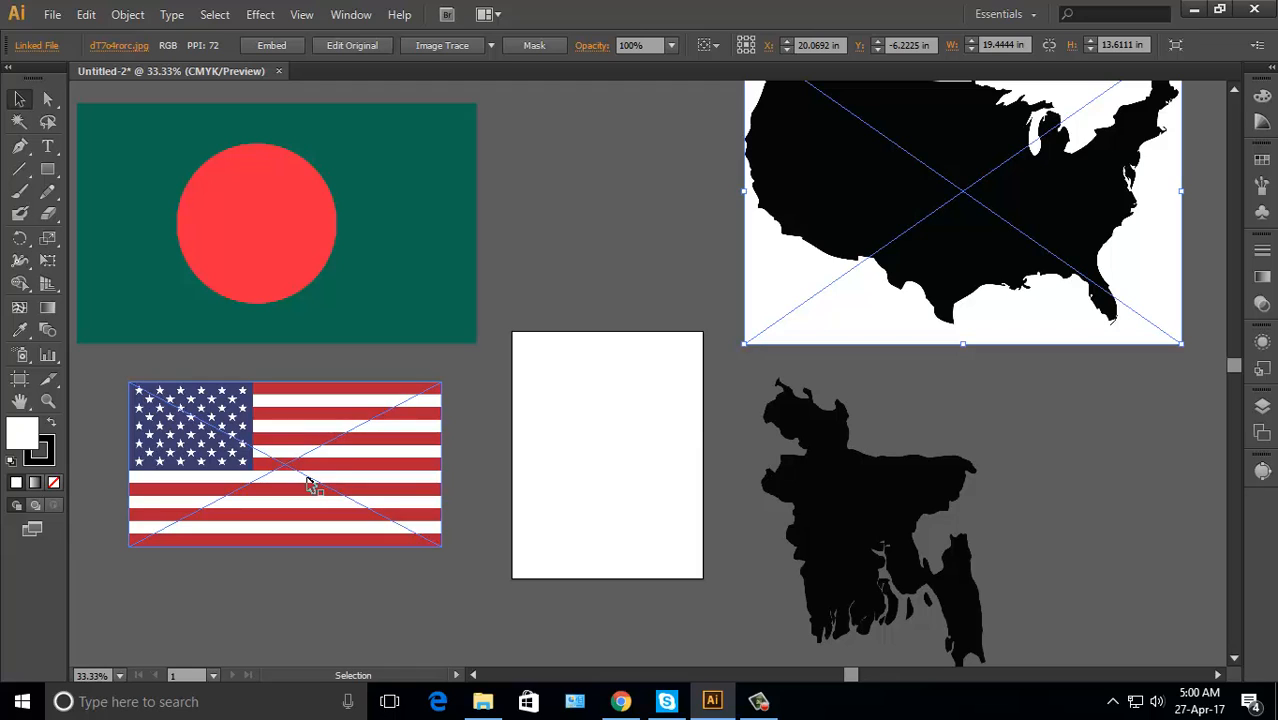
shift+click(412, 488)
shift+click(965, 592)
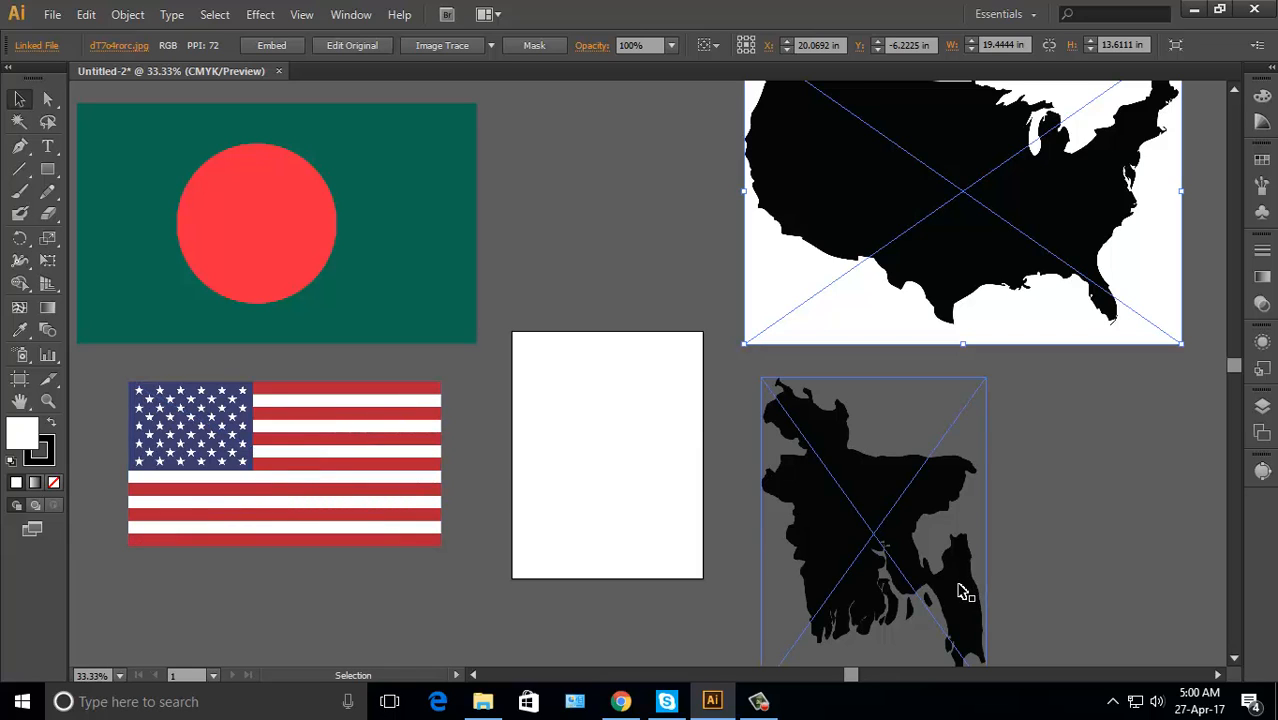
click(287, 292)
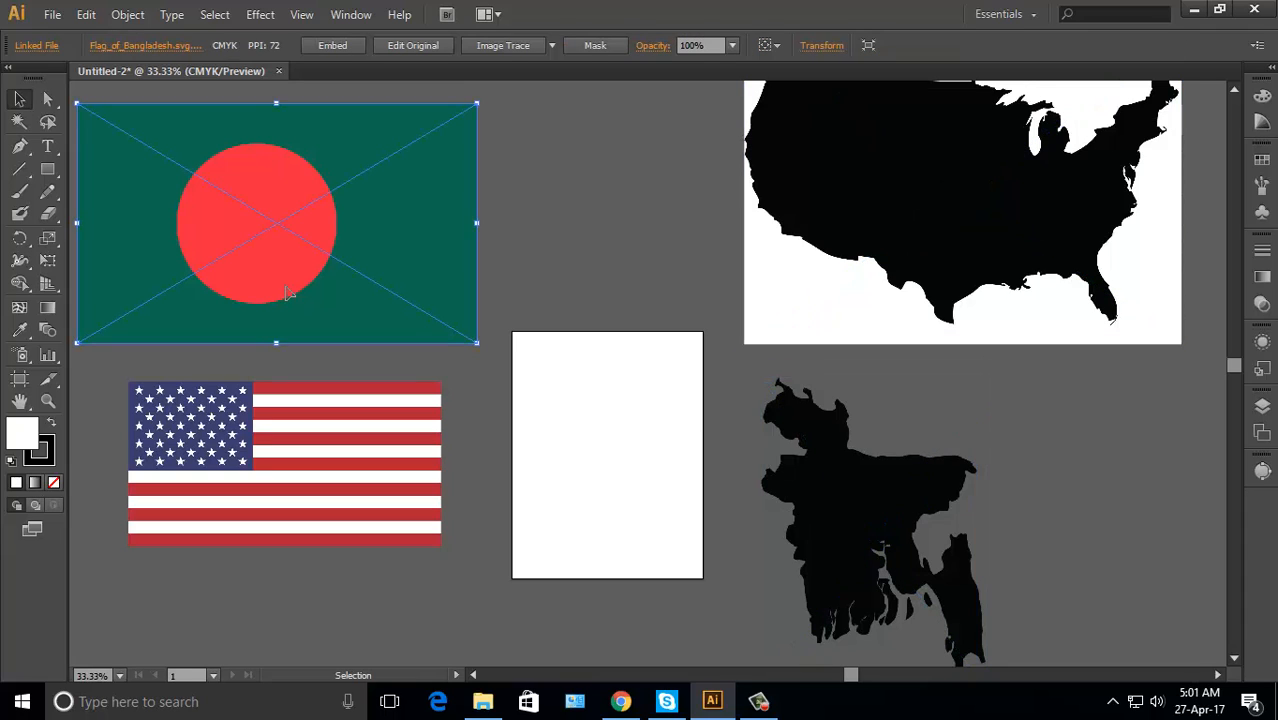
shift+click(970, 570)
Scale down the black Bangladesh map image and place it inside the white artboard
click(915, 578)
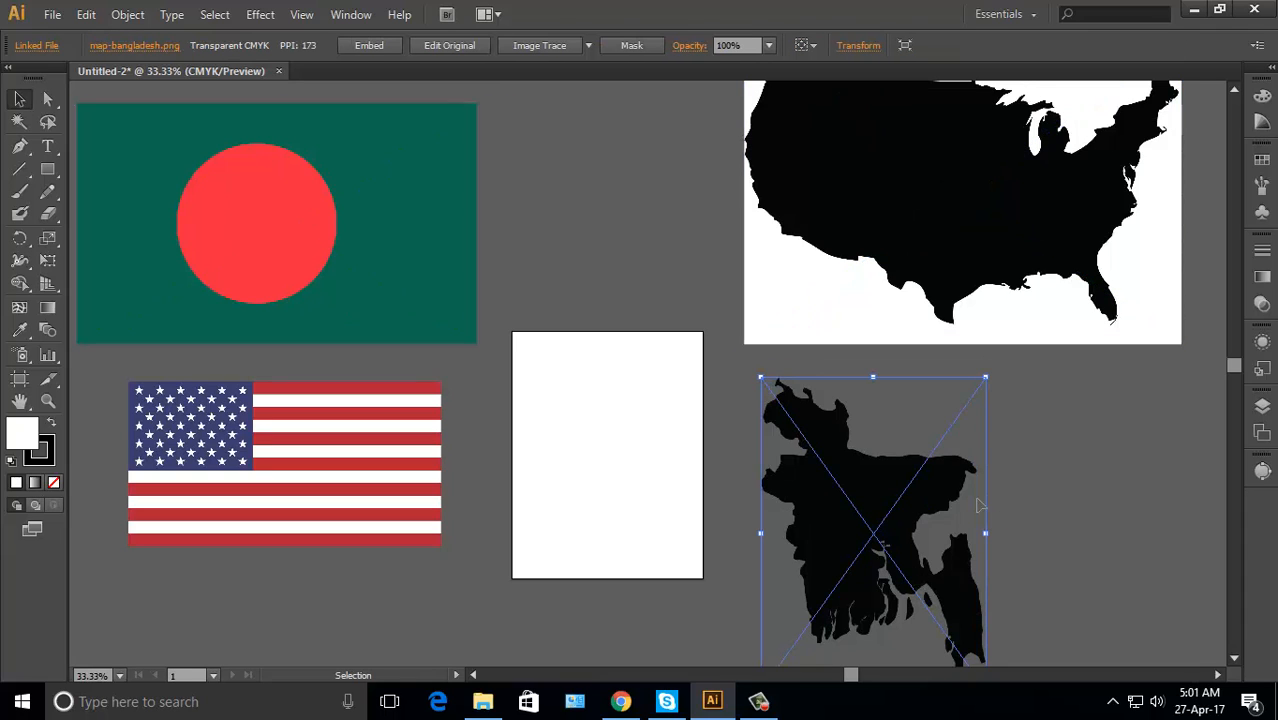
drag(985, 379, 937, 444)
drag(910, 538, 640, 465)
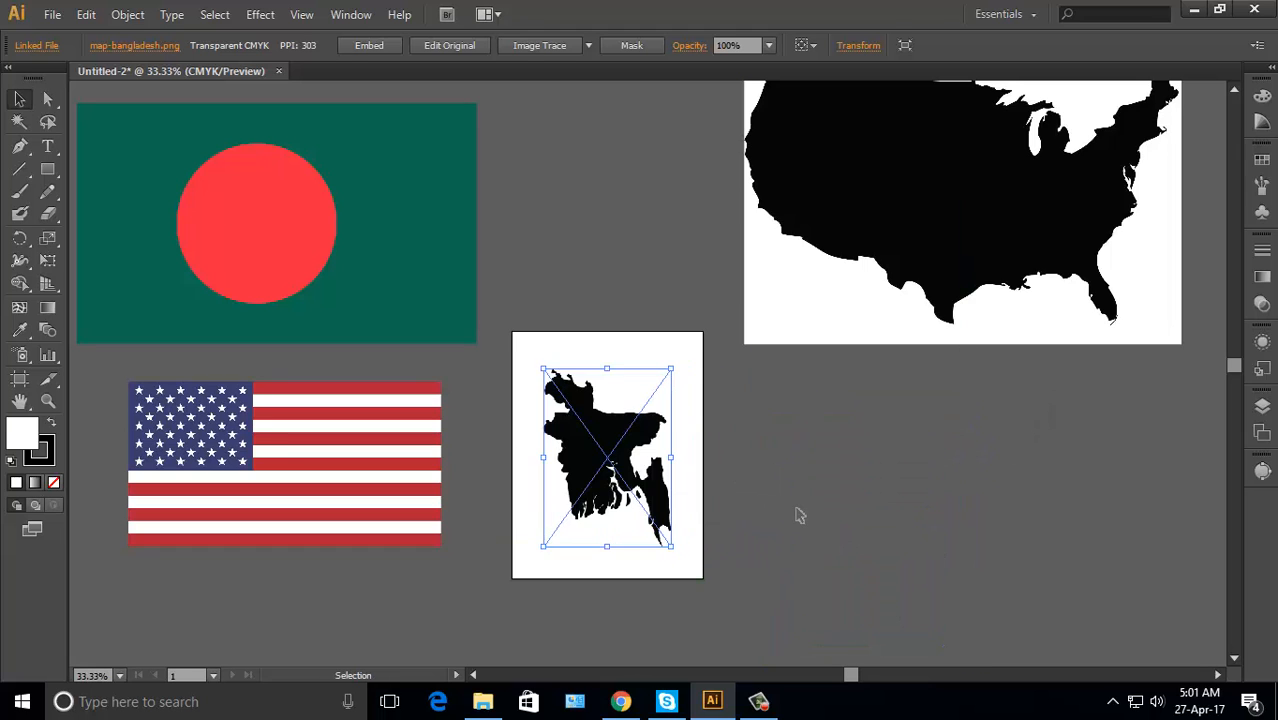
click(799, 514)
Enlarge the Bangladesh map proportionally from its centre until it nearly fills the artboard
ctrl+click(665, 471)
drag(742, 365, 879, 482)
click(736, 457)
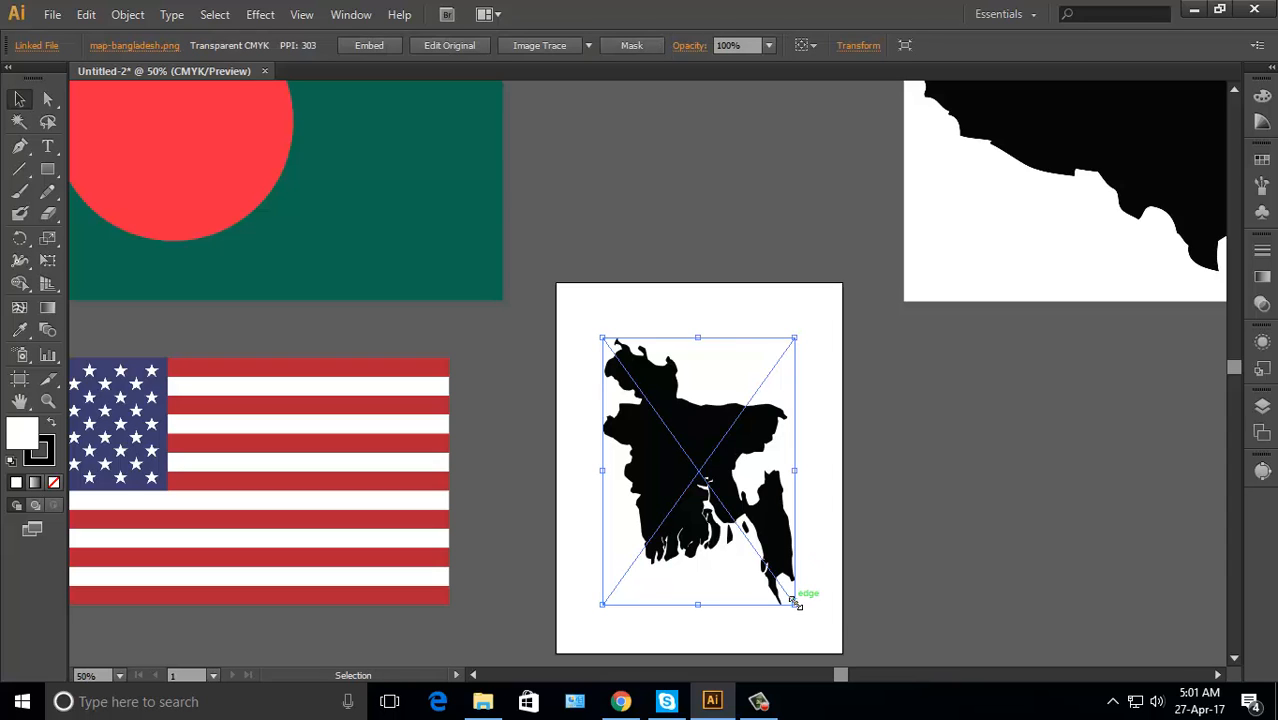
drag(796, 605, 815, 632)
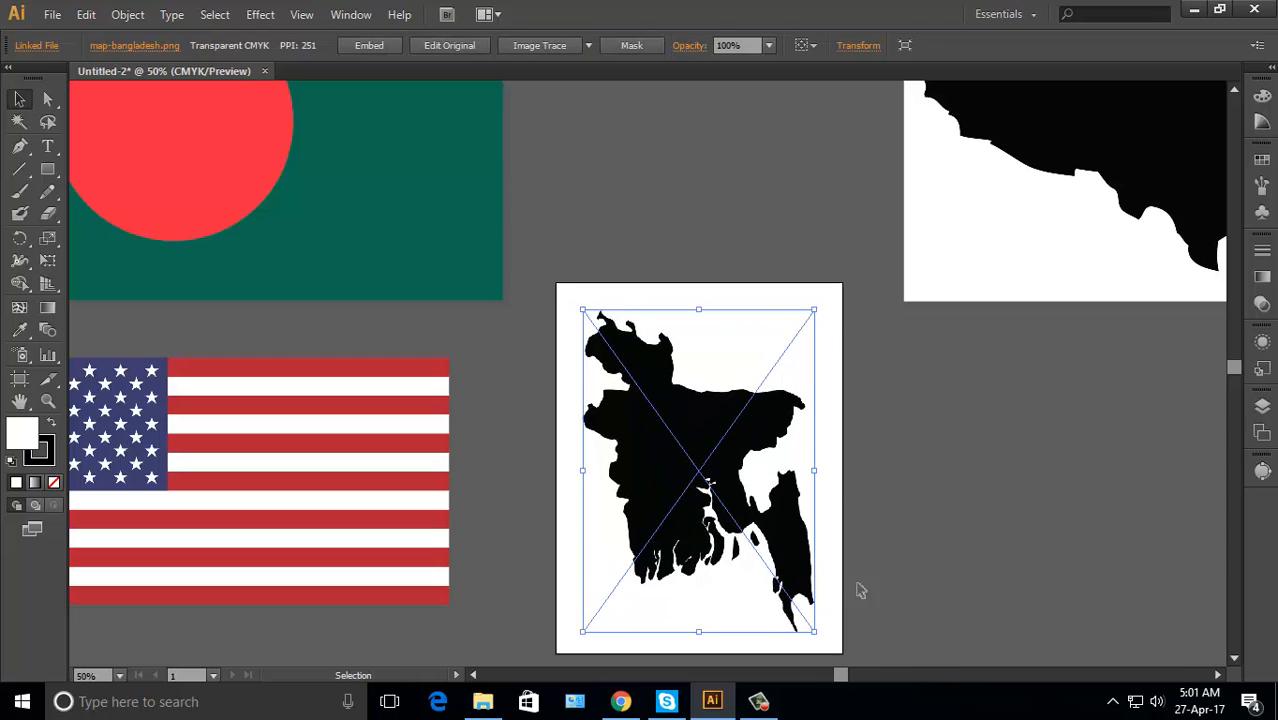
Convert the Bangladesh map image to vector paths with the default Image Trace and expand the result
ctrl+click(684, 505)
drag(912, 410, 894, 459)
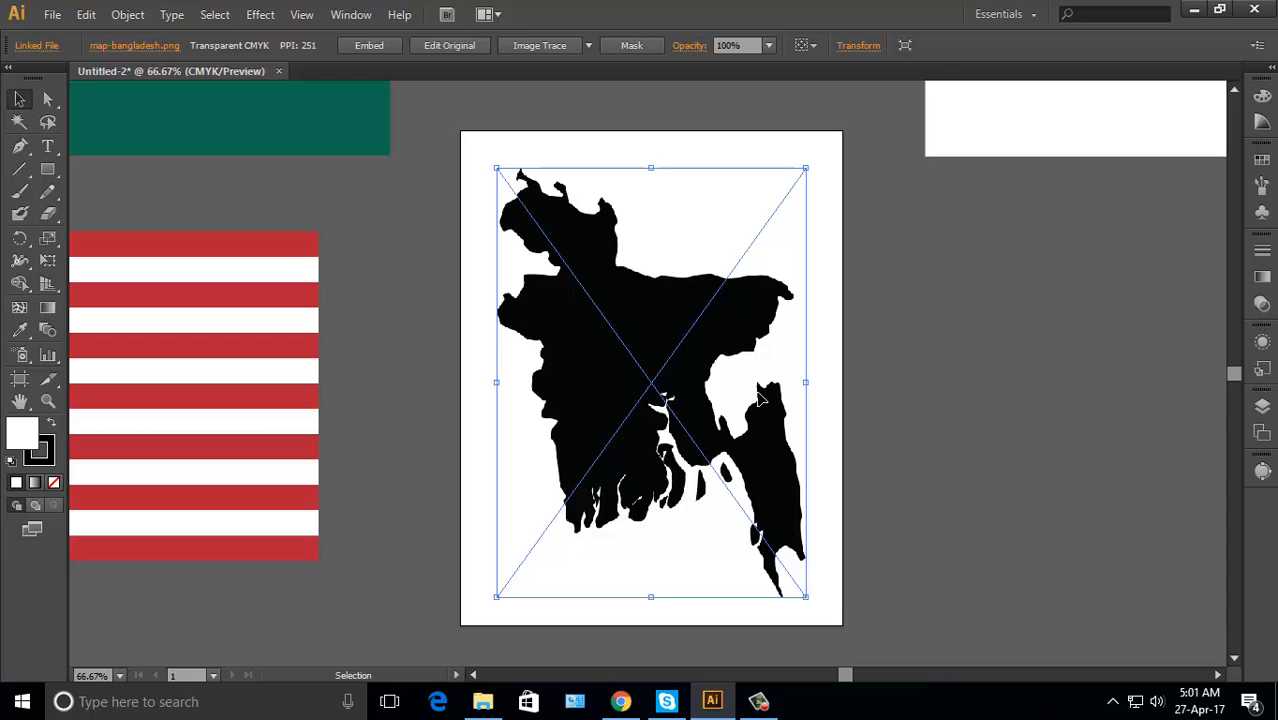
click(533, 60)
click(753, 377)
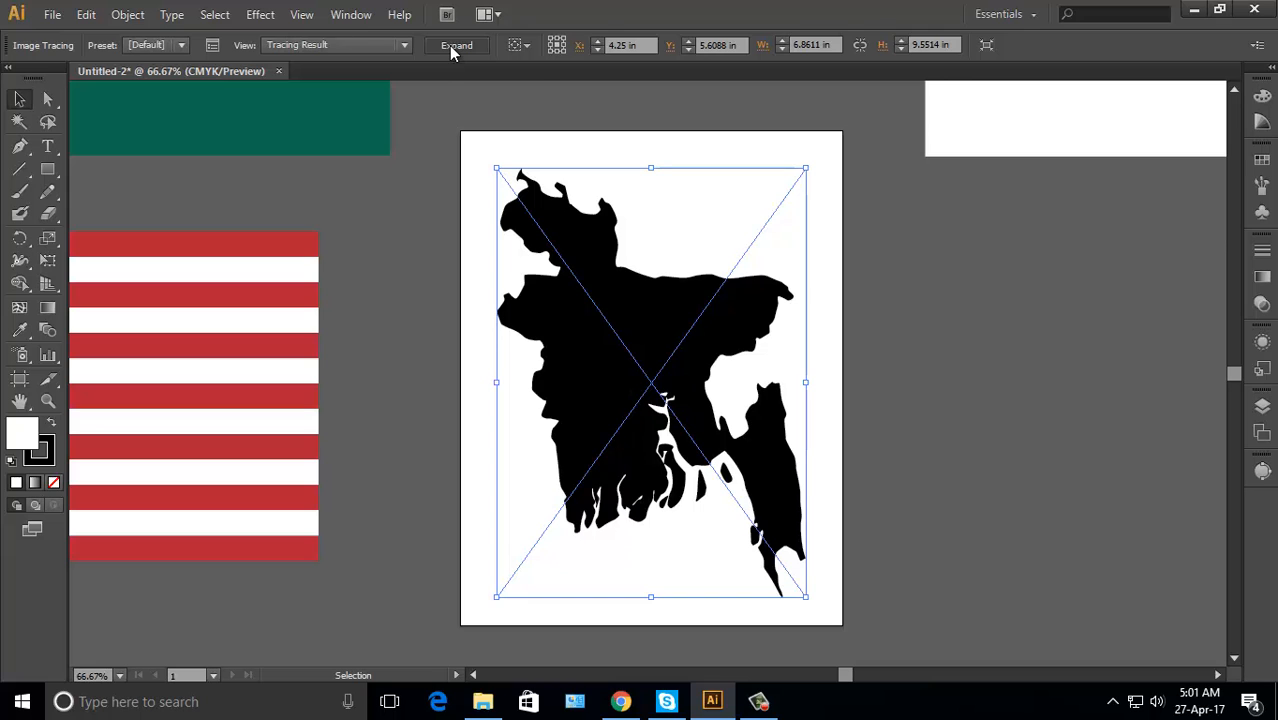
click(455, 45)
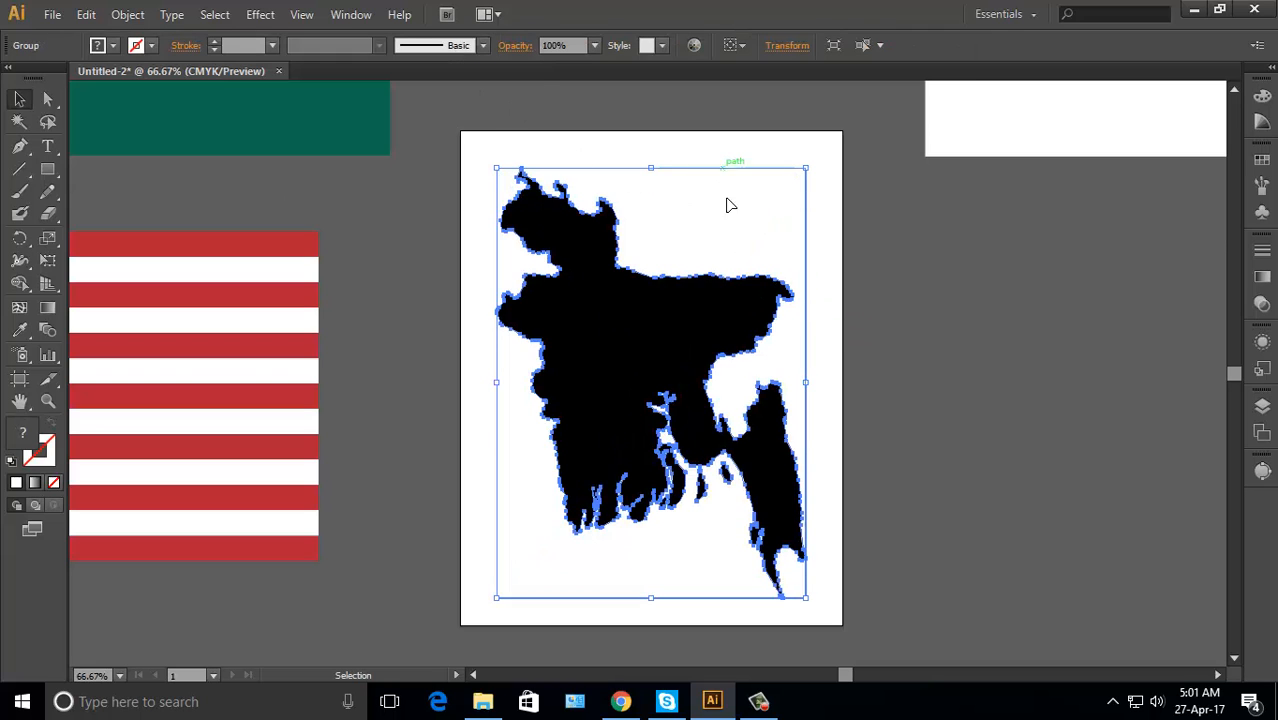
Shift the traced map partly off the artboard and delete its white background shapes using the Magic Wand
drag(739, 276, 847, 323)
click(930, 310)
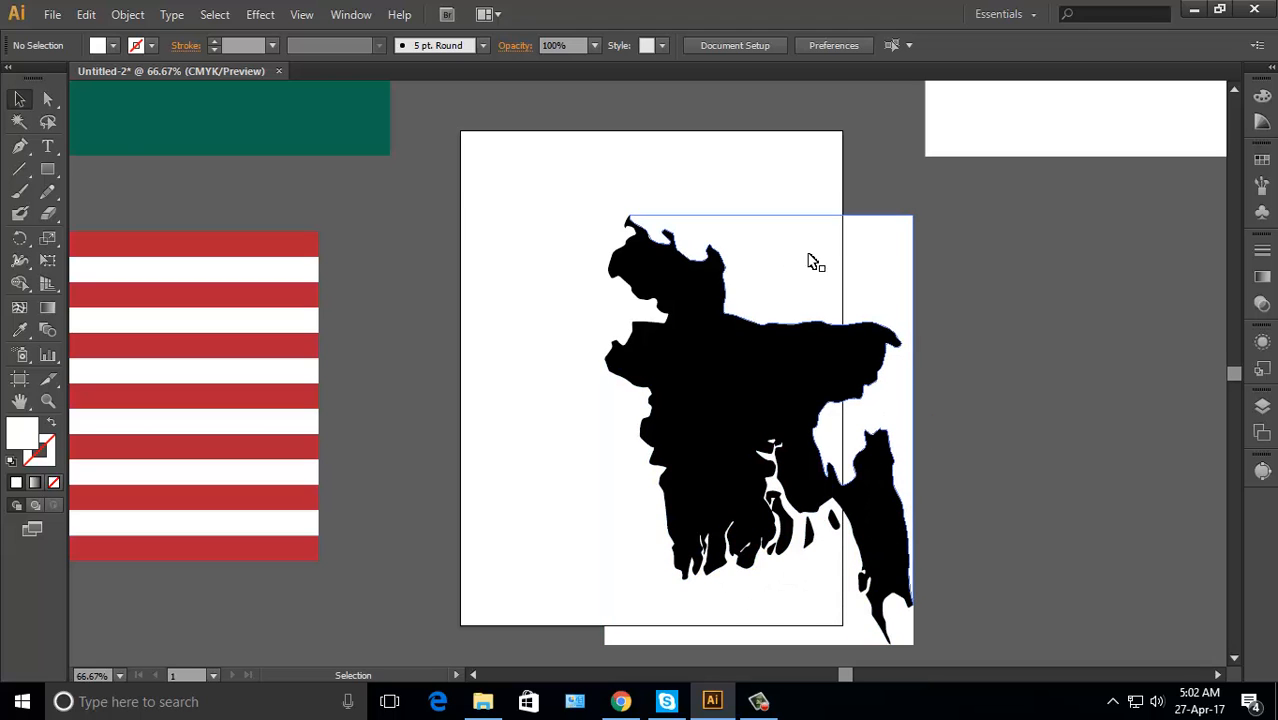
click(21, 123)
click(800, 250)
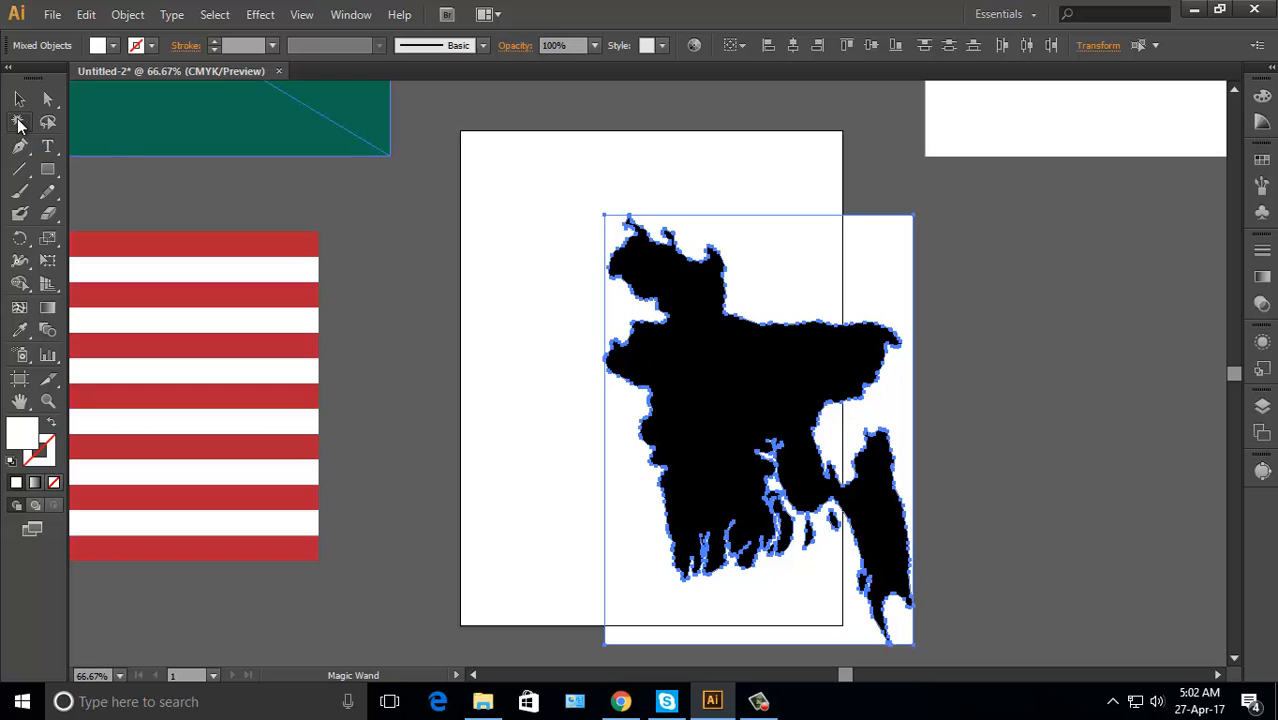
key(Delete)
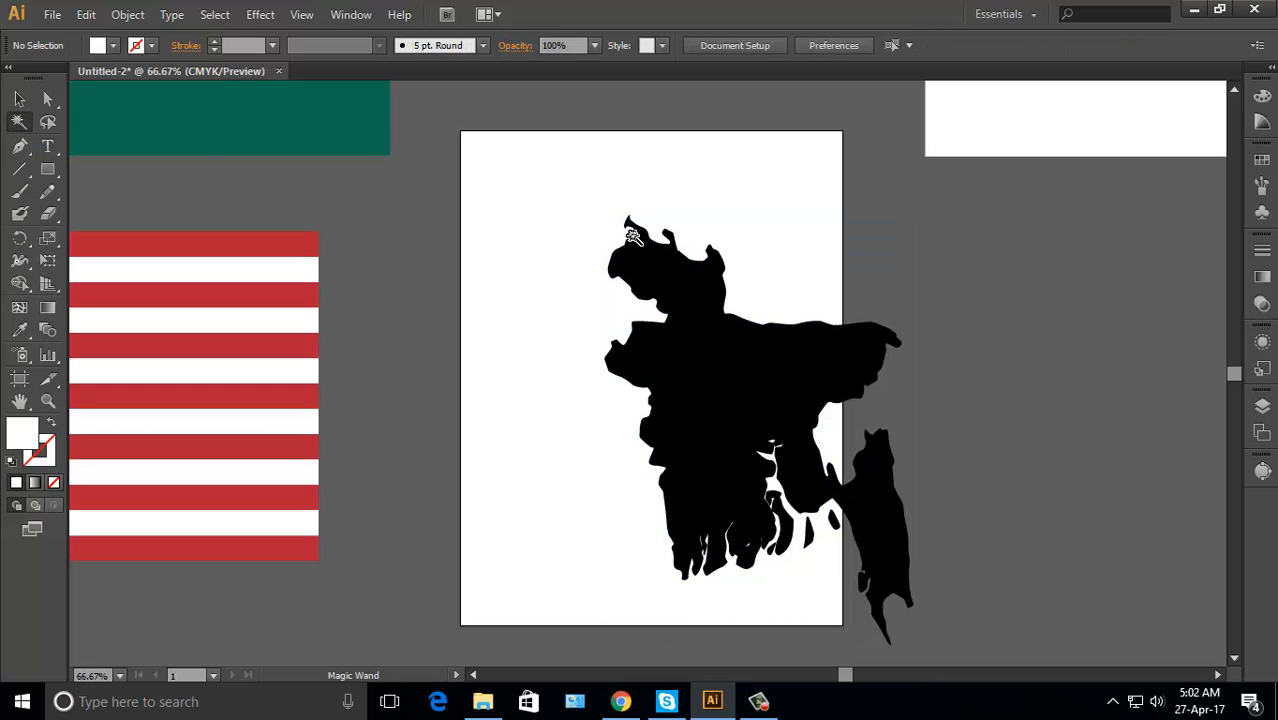
Move the black map shape back so that it sits centred on the artboard
click(20, 99)
drag(690, 298, 981, 353)
drag(1083, 488, 648, 367)
click(916, 354)
drag(801, 314, 834, 333)
Move the Bangladesh flag image onto the artboard behind the map and scale it down around its centre
click(418, 152)
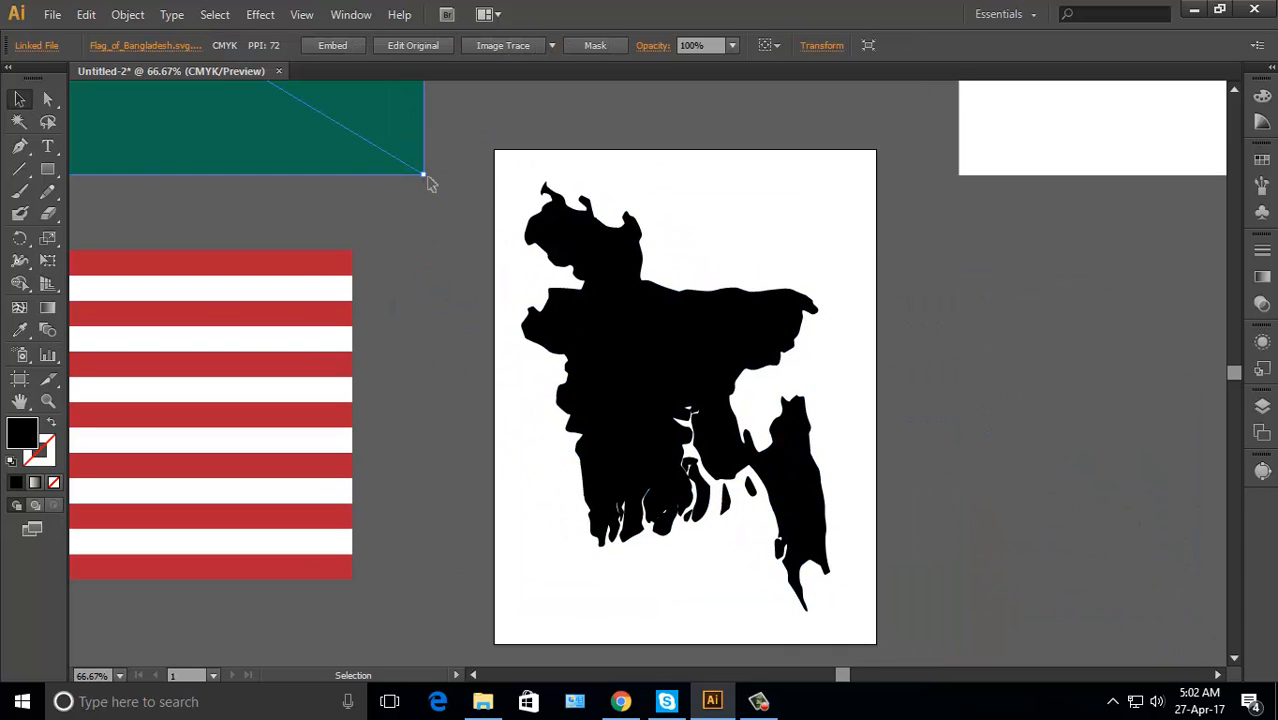
drag(424, 173, 953, 531)
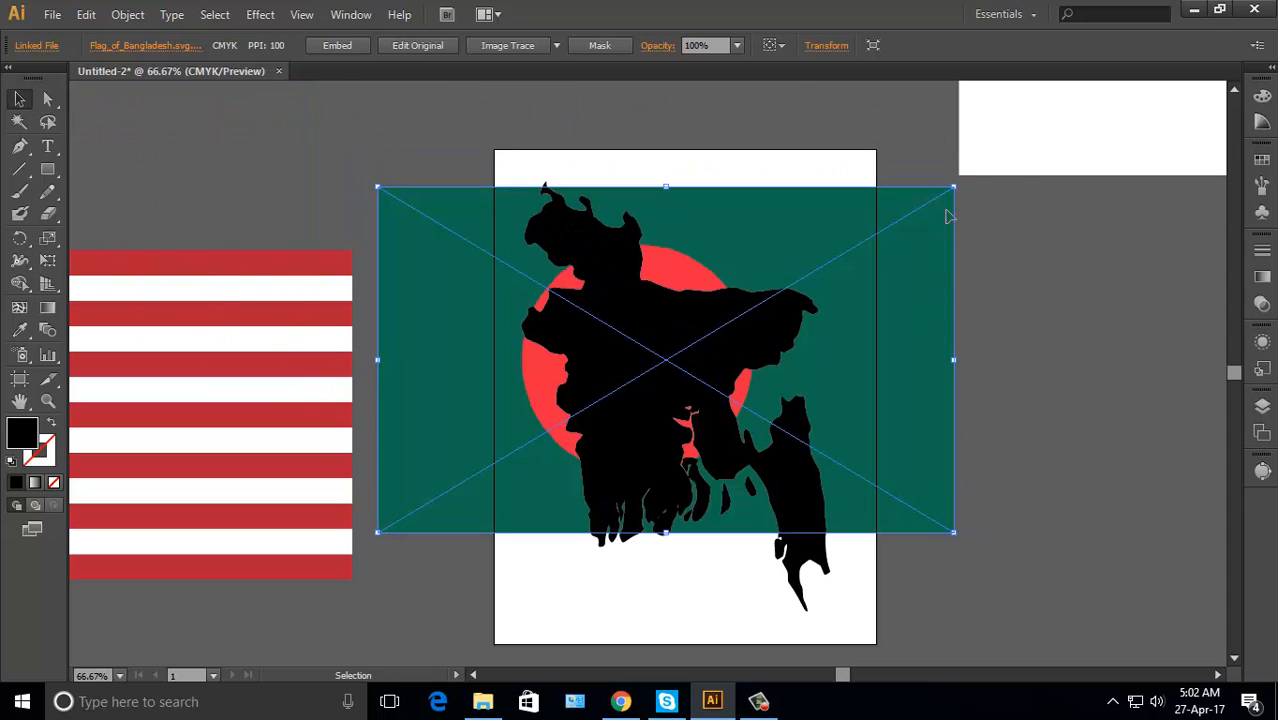
drag(953, 187, 933, 217)
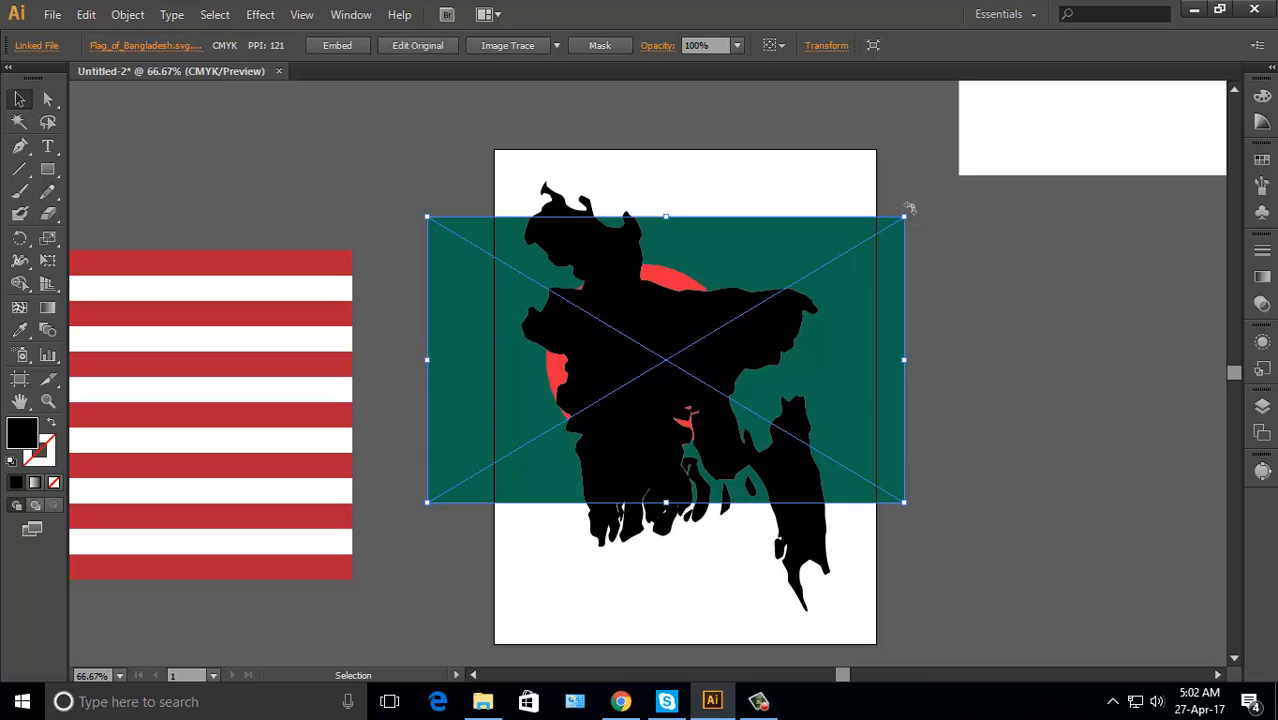
Rotate the flag 90 degrees to stand upright and stretch it until it covers the whole map
drag(910, 210, 845, 637)
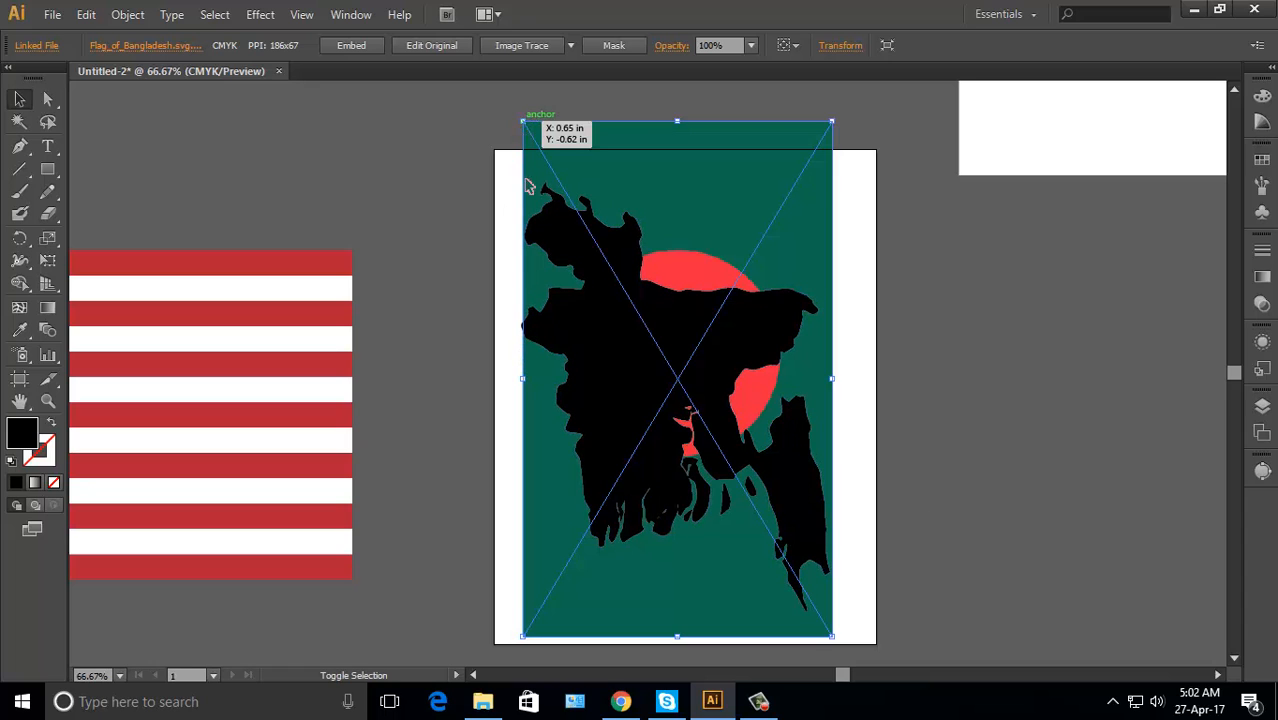
drag(522, 636, 515, 646)
click(910, 476)
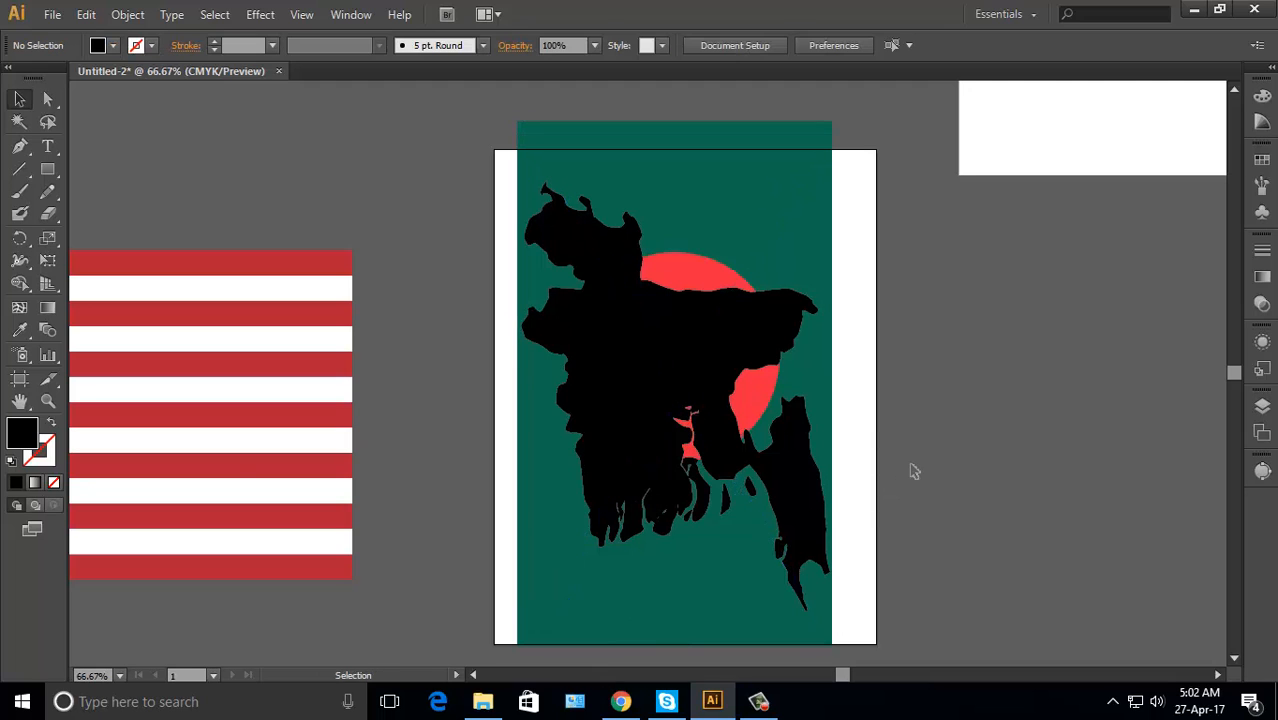
Image Trace the Bangladesh flag with the 3 Colors preset and expand the tracing into paths
click(762, 630)
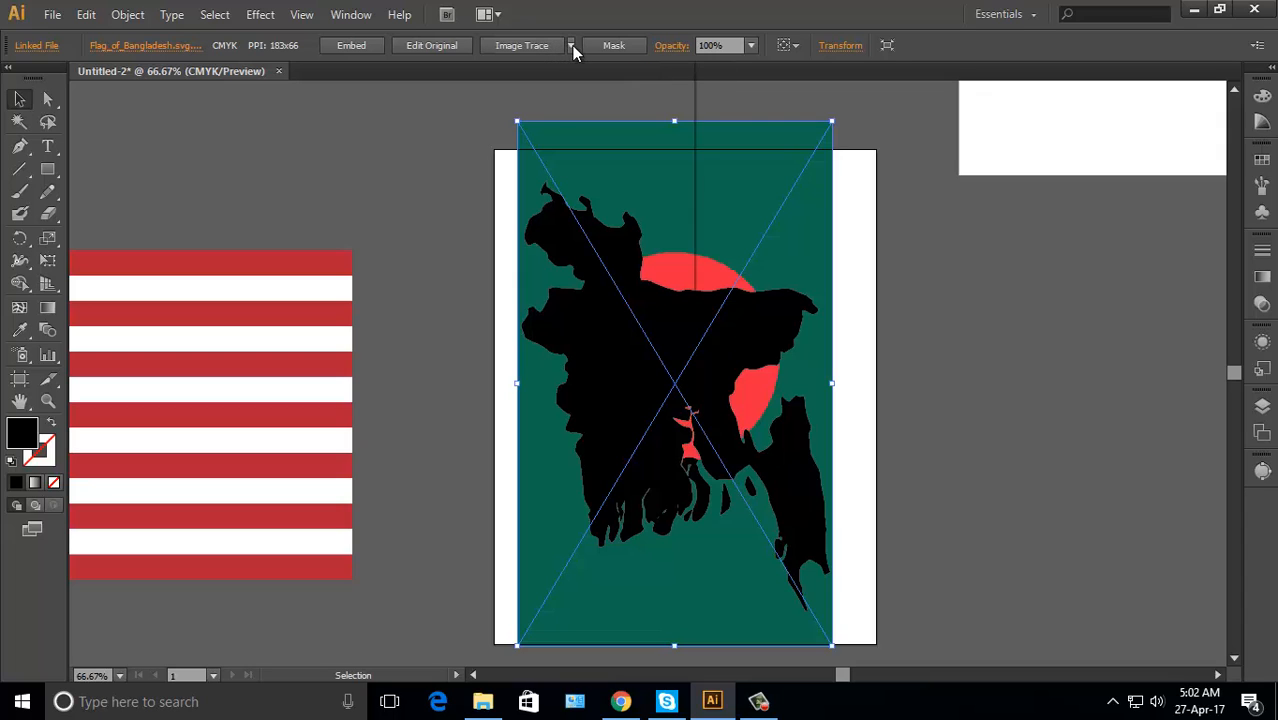
click(571, 45)
click(644, 152)
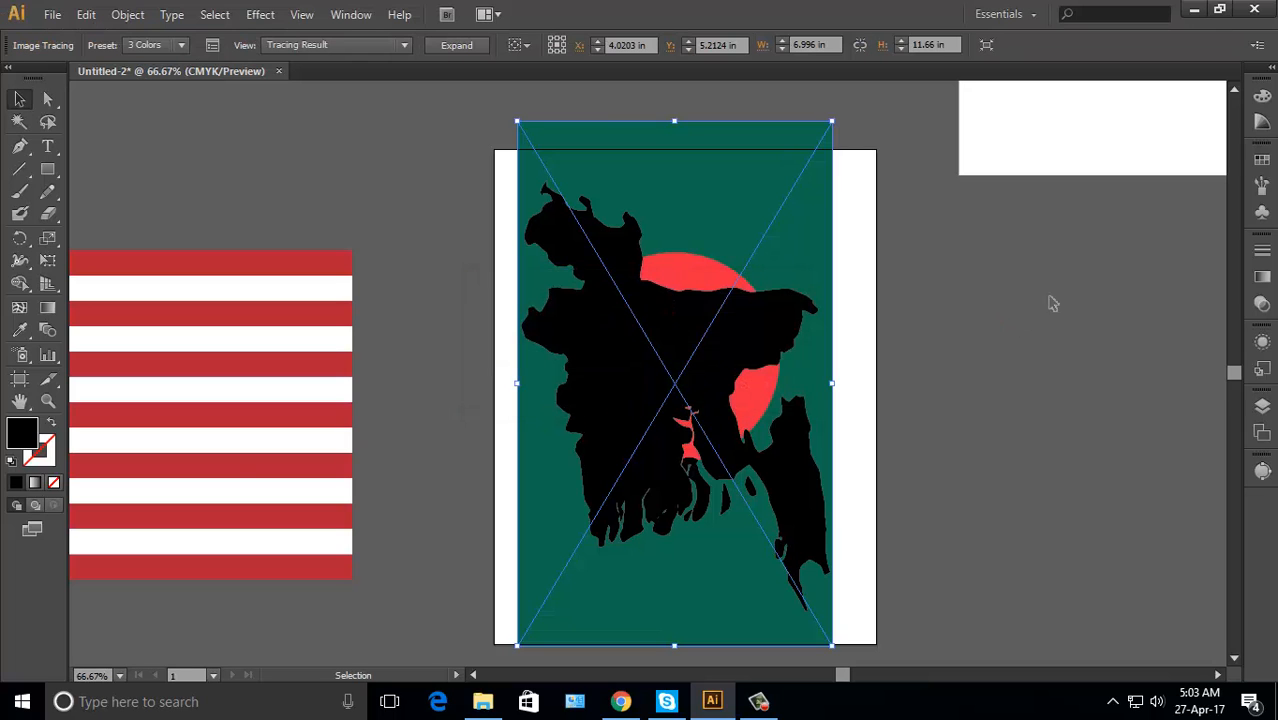
click(470, 45)
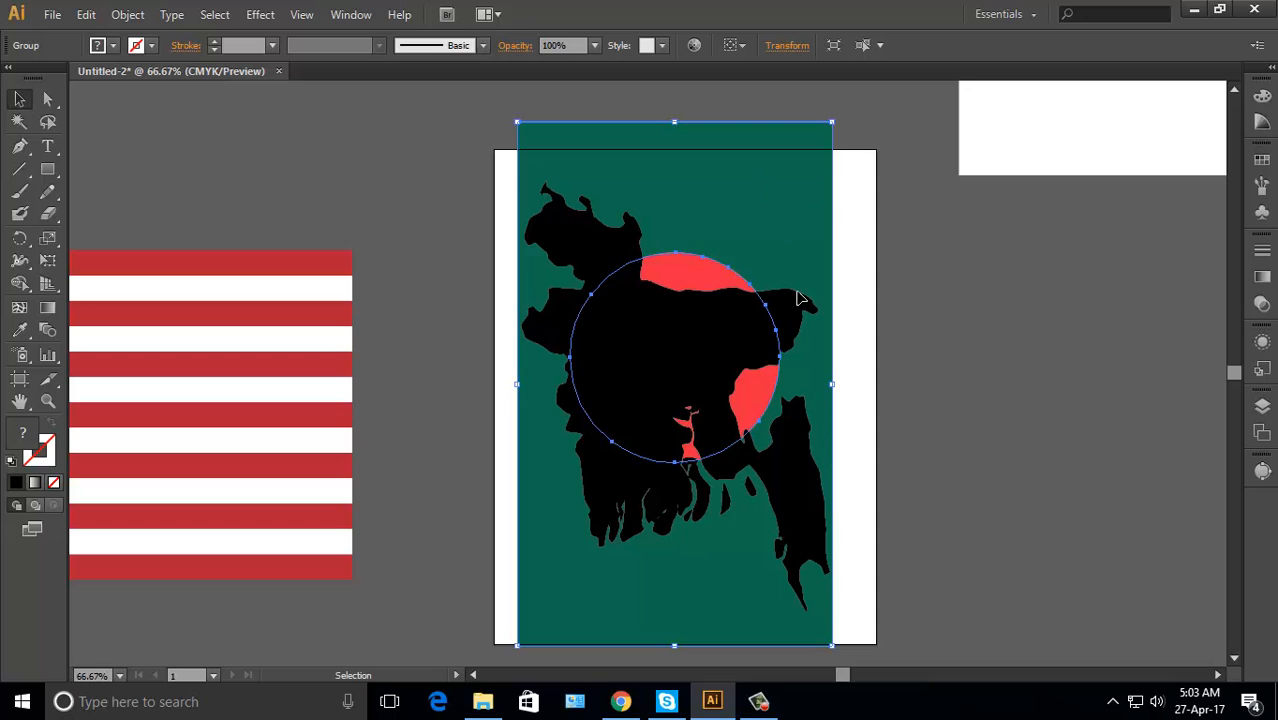
click(890, 490)
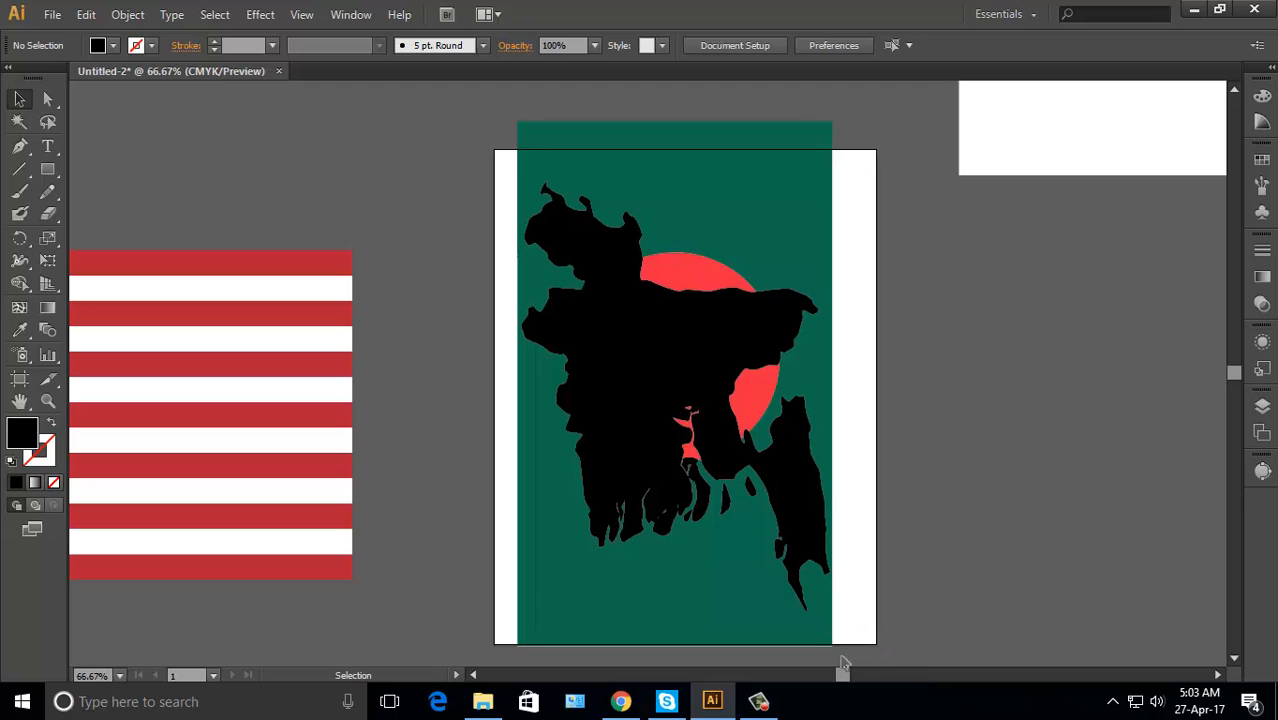
Bring the traced flag group to the front so that it lies over the black map
mouse_move(648, 520)
mouse_down()
mouse_move(531, 314)
mouse_move(531, 388)
mouse_move(688, 597)
mouse_up()
click(1060, 545)
click(559, 613)
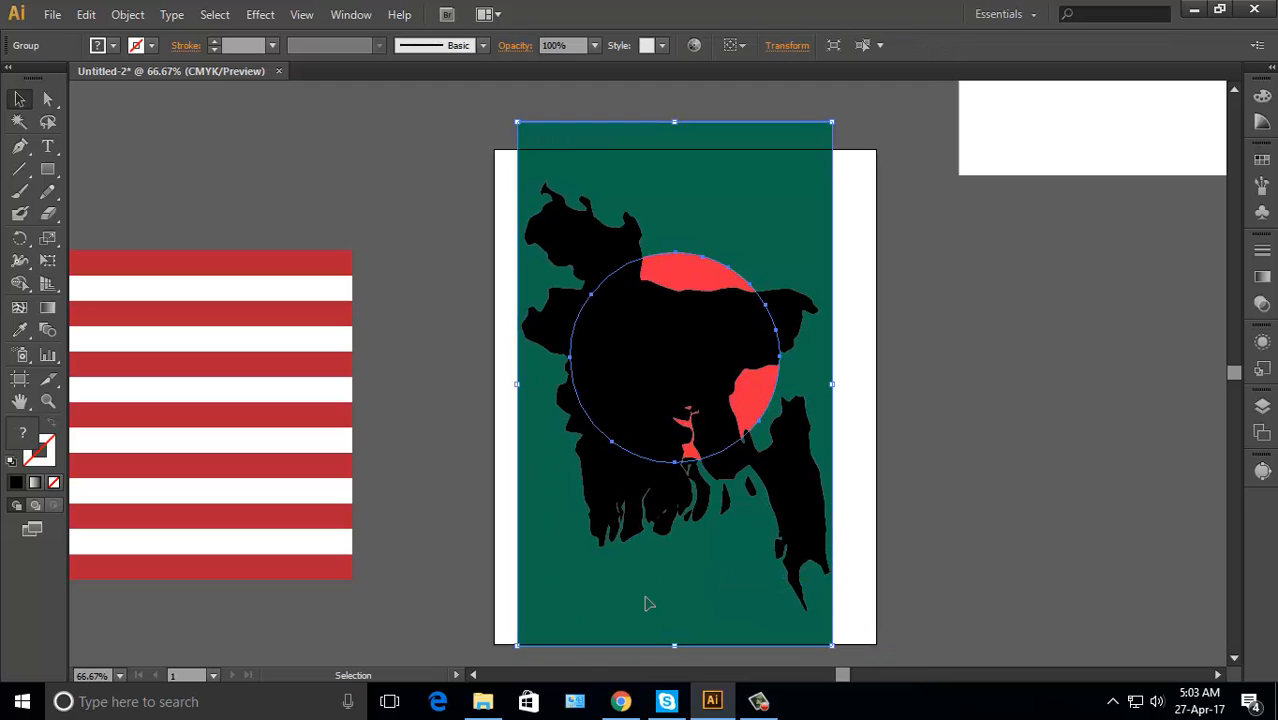
right_click(648, 602)
mouse_move(705, 568)
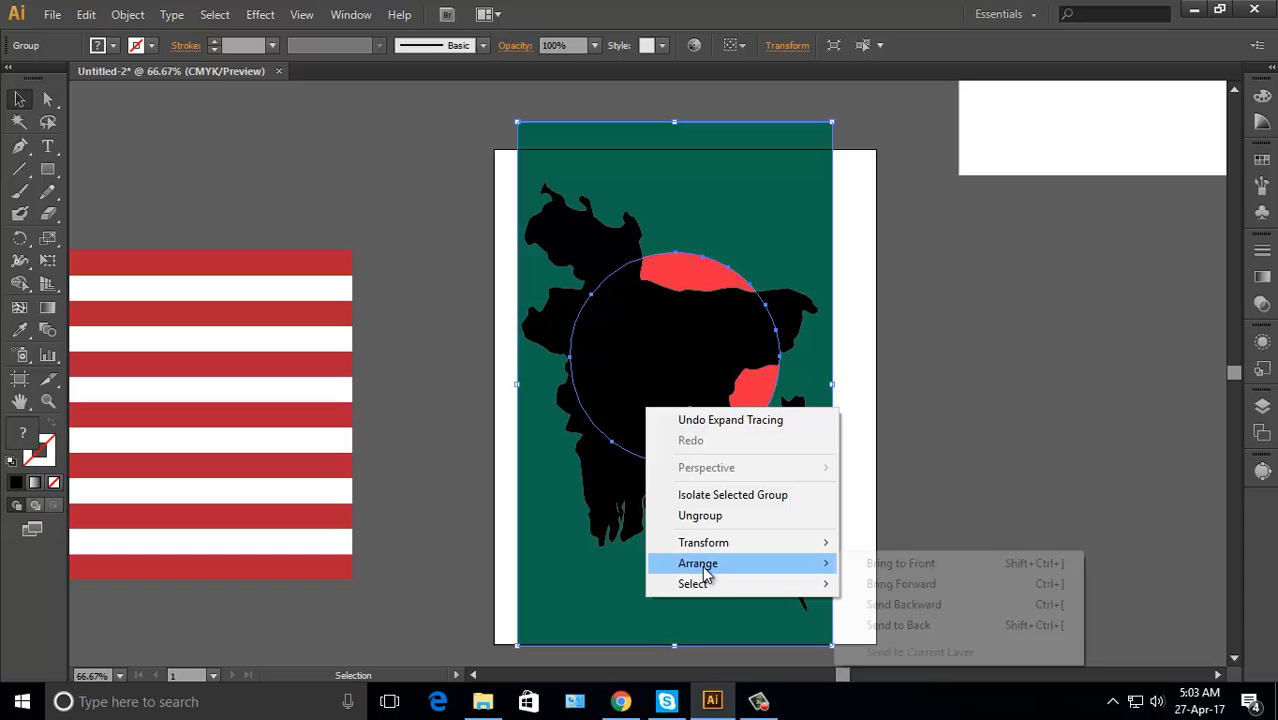
right_click(591, 606)
mouse_move(670, 573)
click(846, 579)
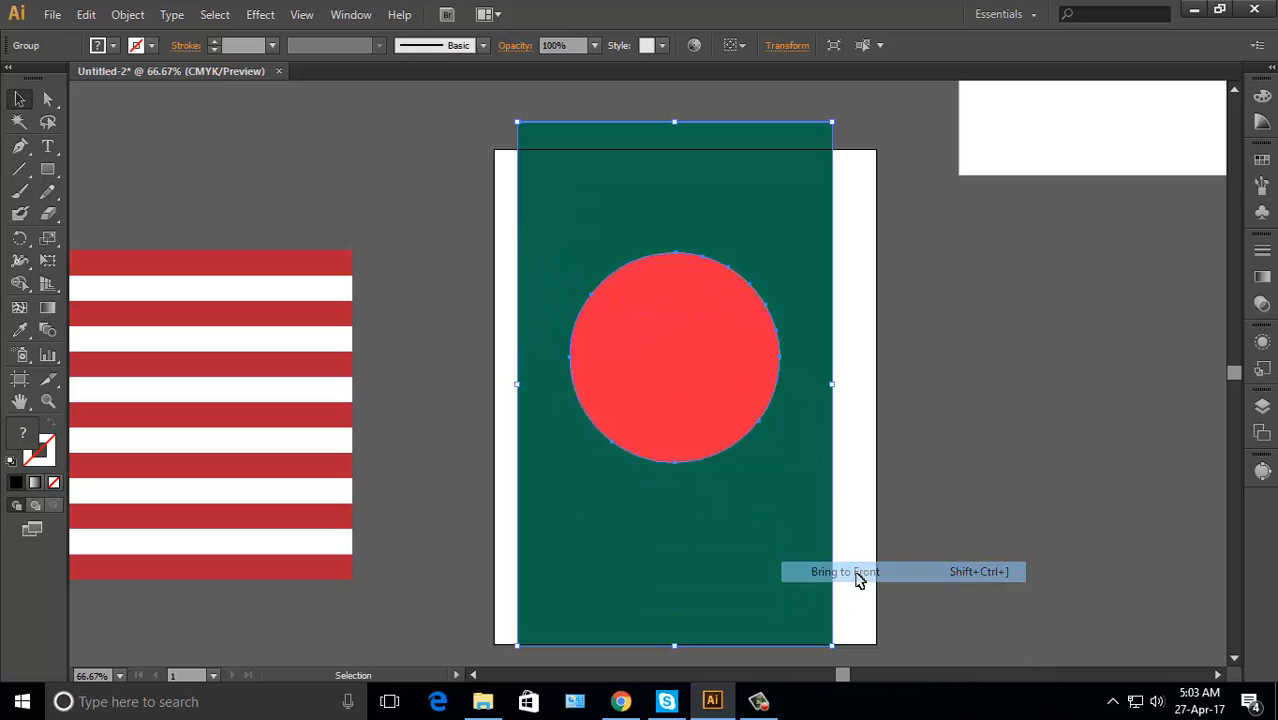
click(921, 501)
Select the flag and map together and split them along their overlapping outlines with Pathfinder Divide
click(627, 447)
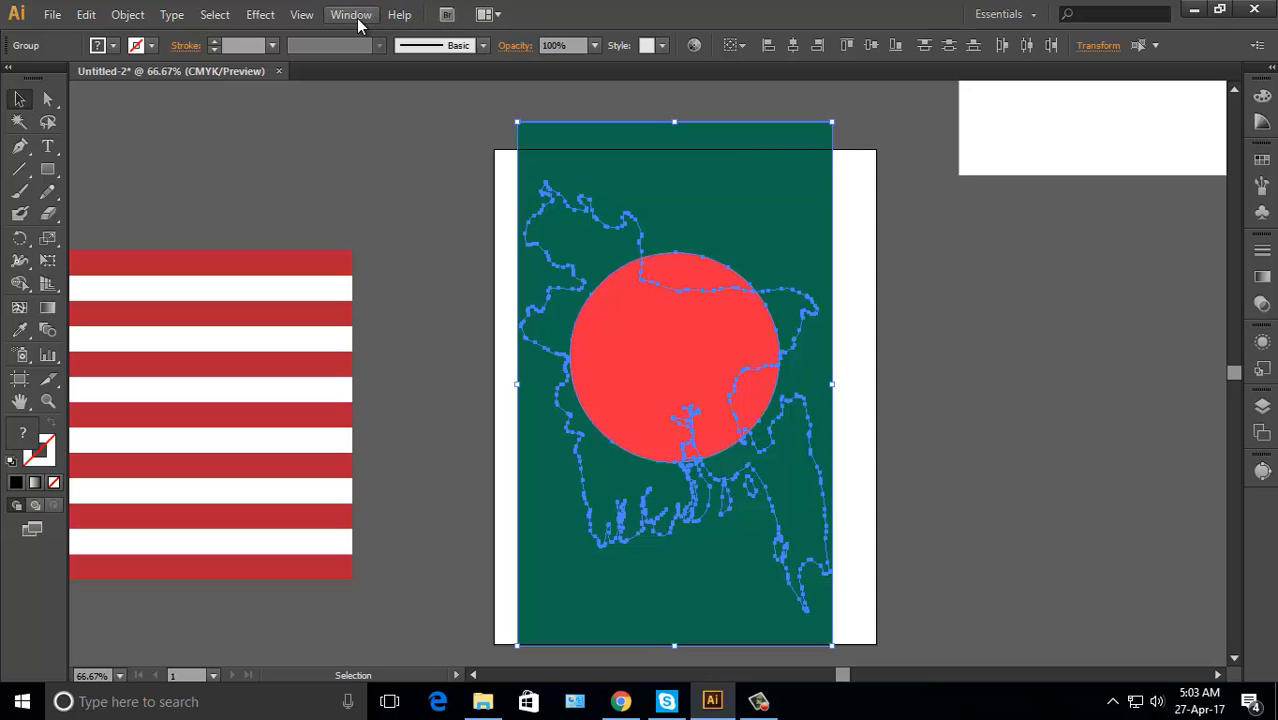
click(358, 20)
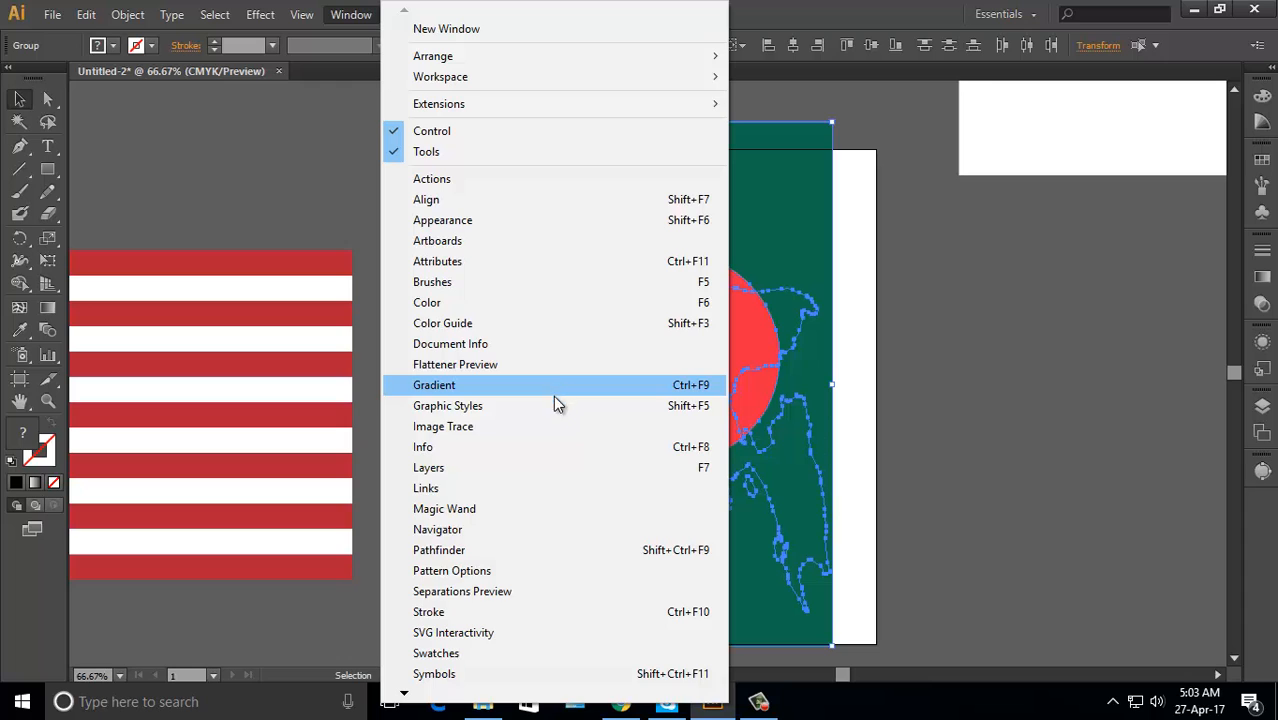
mouse_move(406, 692)
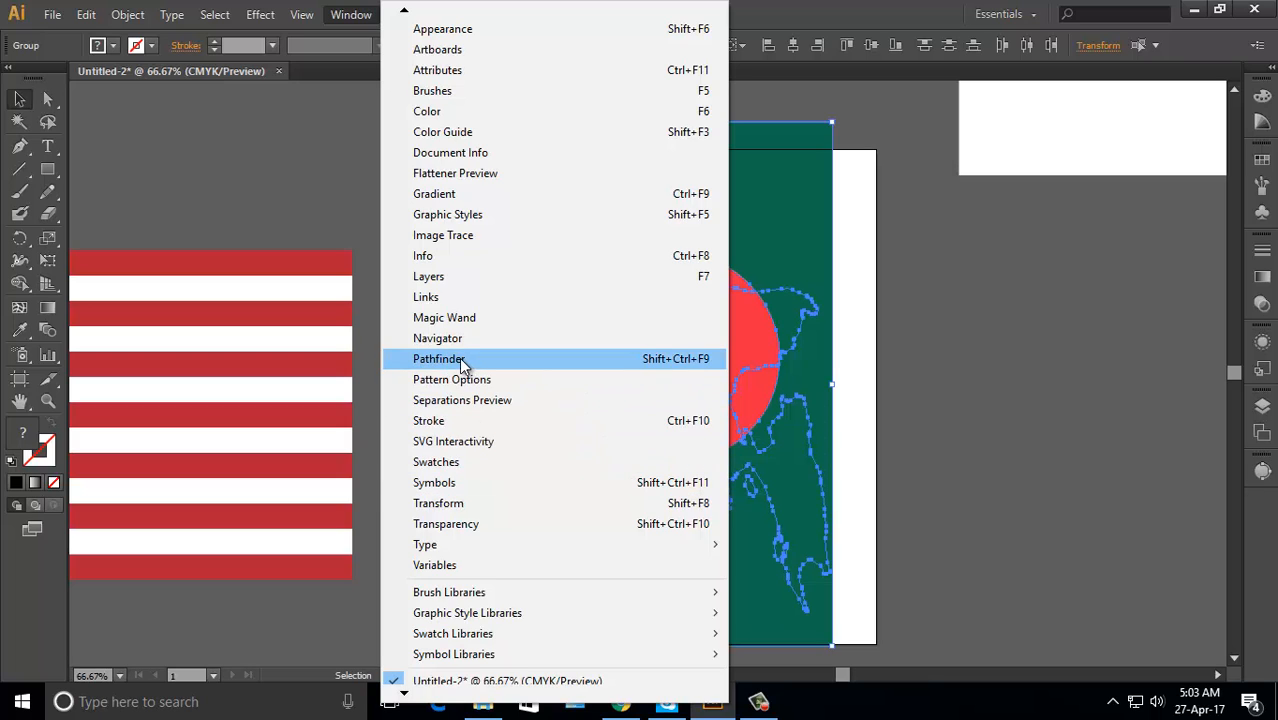
click(440, 358)
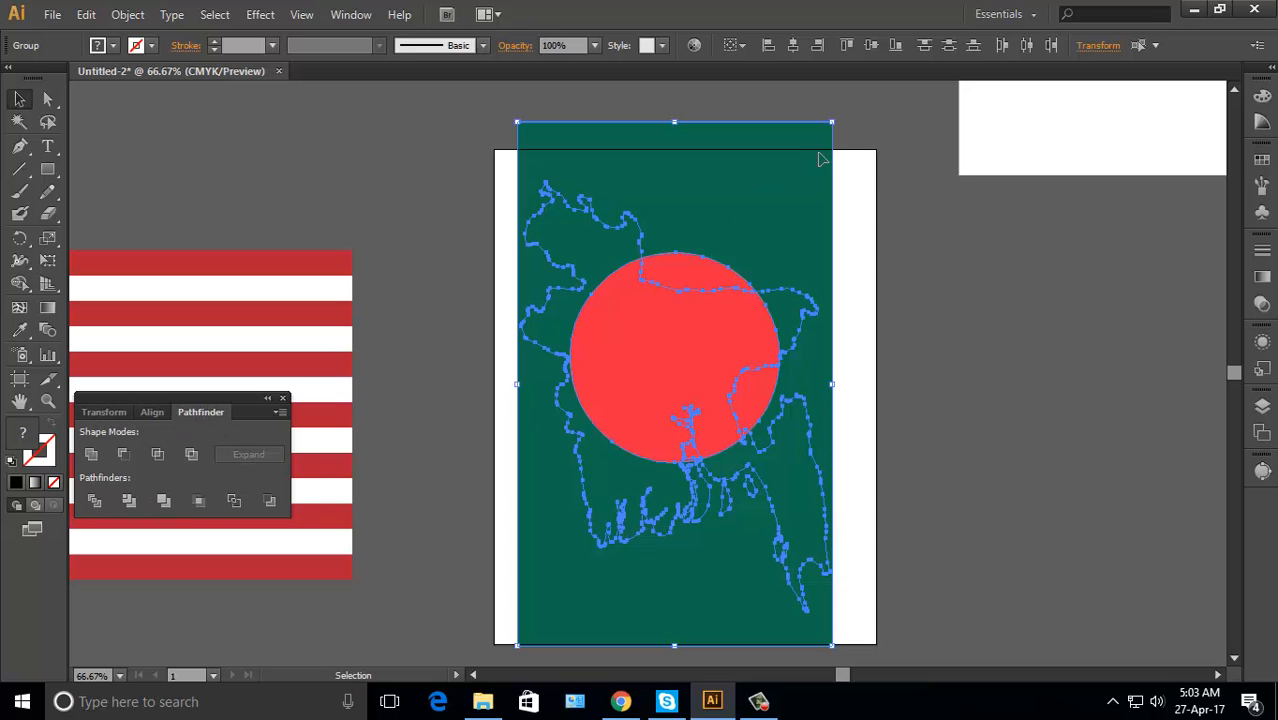
drag(818, 229, 474, 640)
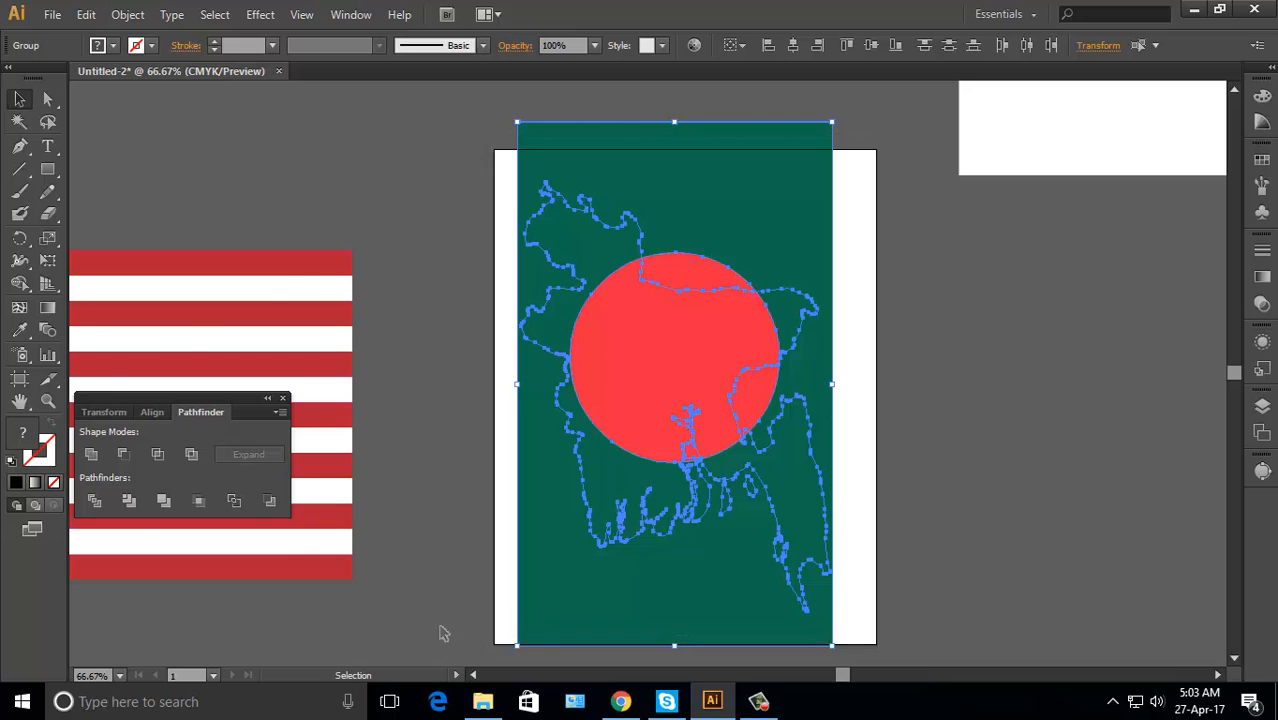
click(94, 503)
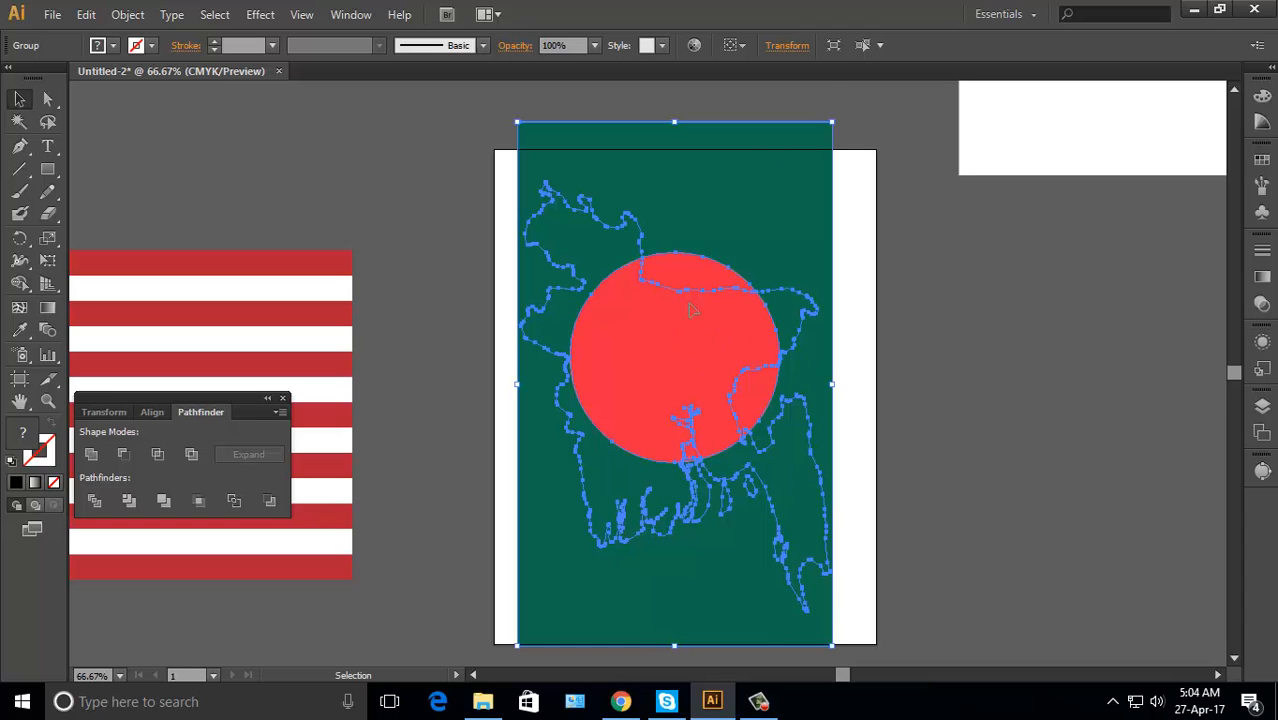
Ungroup the divided flag and map artwork into separate pieces
click(886, 195)
click(704, 352)
right_click(702, 350)
click(765, 449)
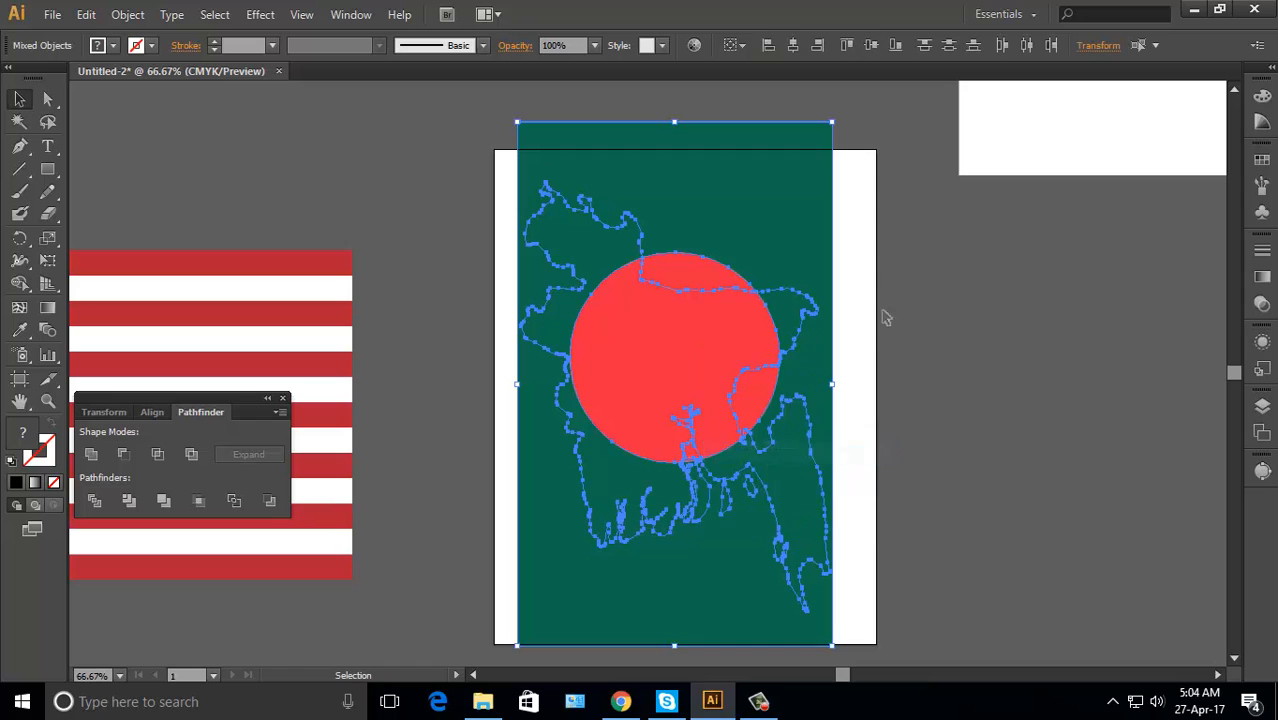
Select the green flag area surrounding the Bangladesh map outline and delete it
drag(848, 265, 746, 252)
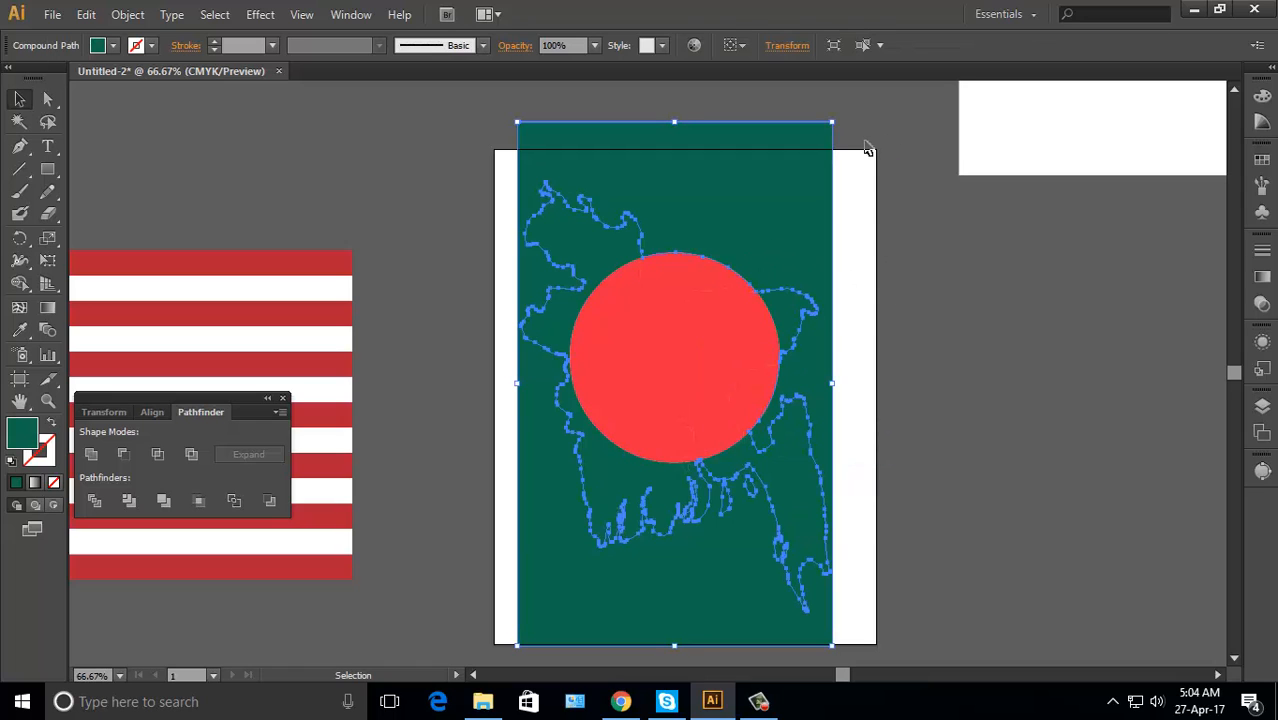
drag(865, 141, 551, 609)
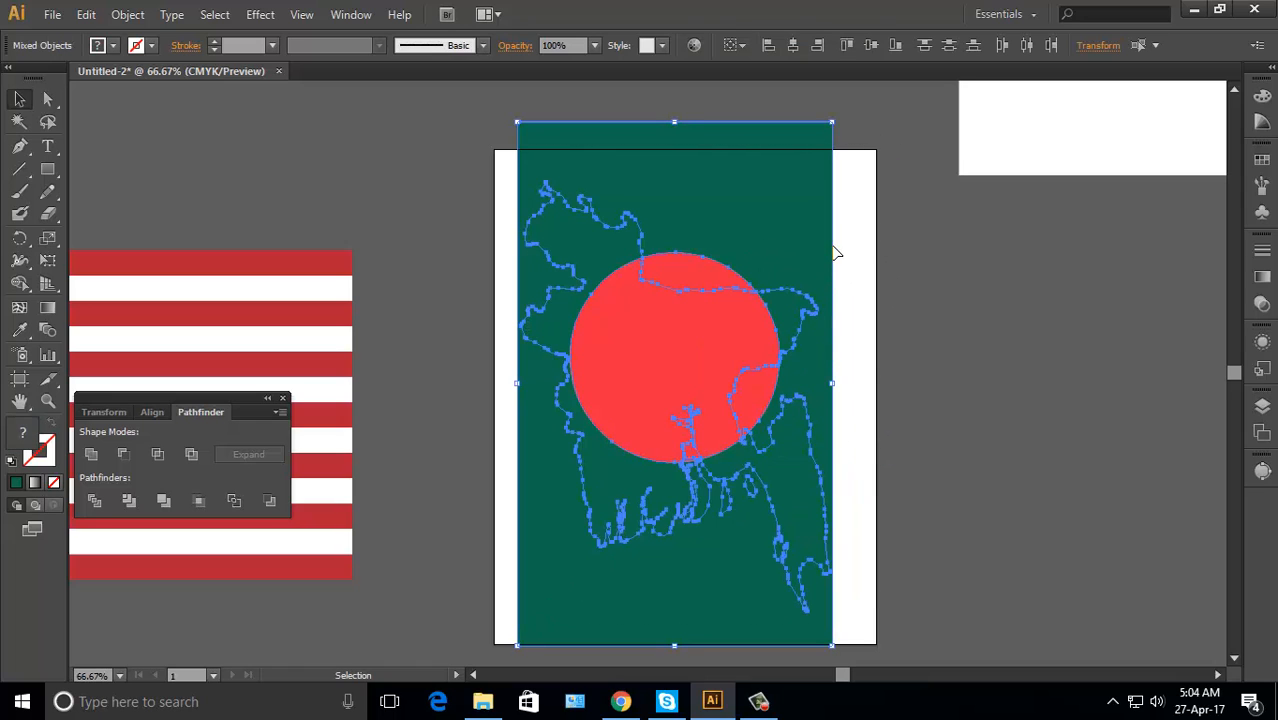
drag(843, 276, 695, 212)
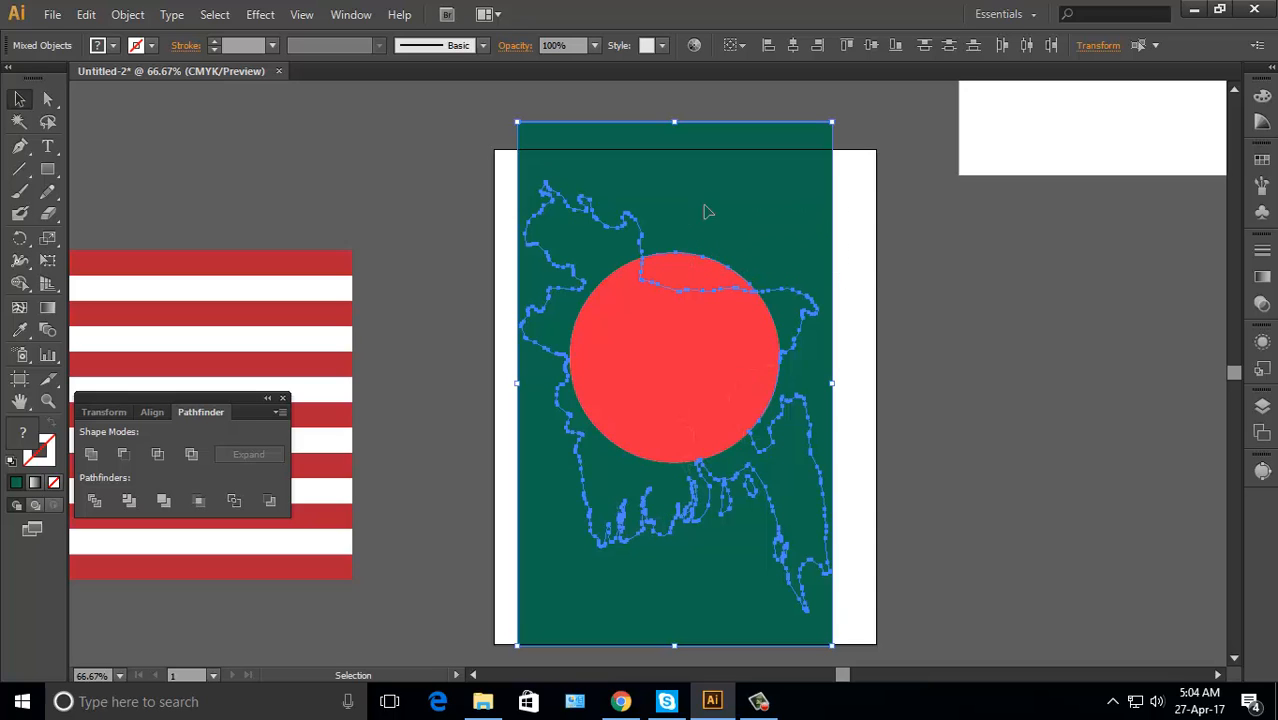
key(Delete)
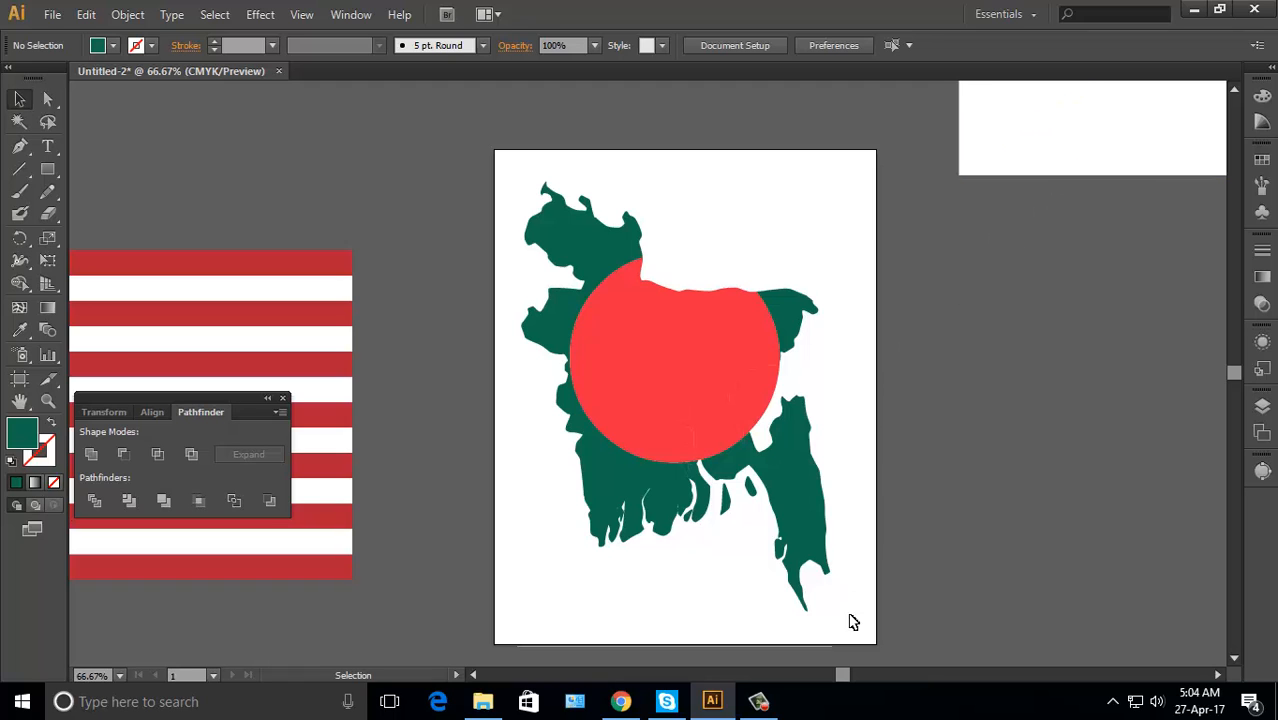
Delete the leftover red piece of the disc that lies outside the map's eastern border
drag(852, 622, 517, 192)
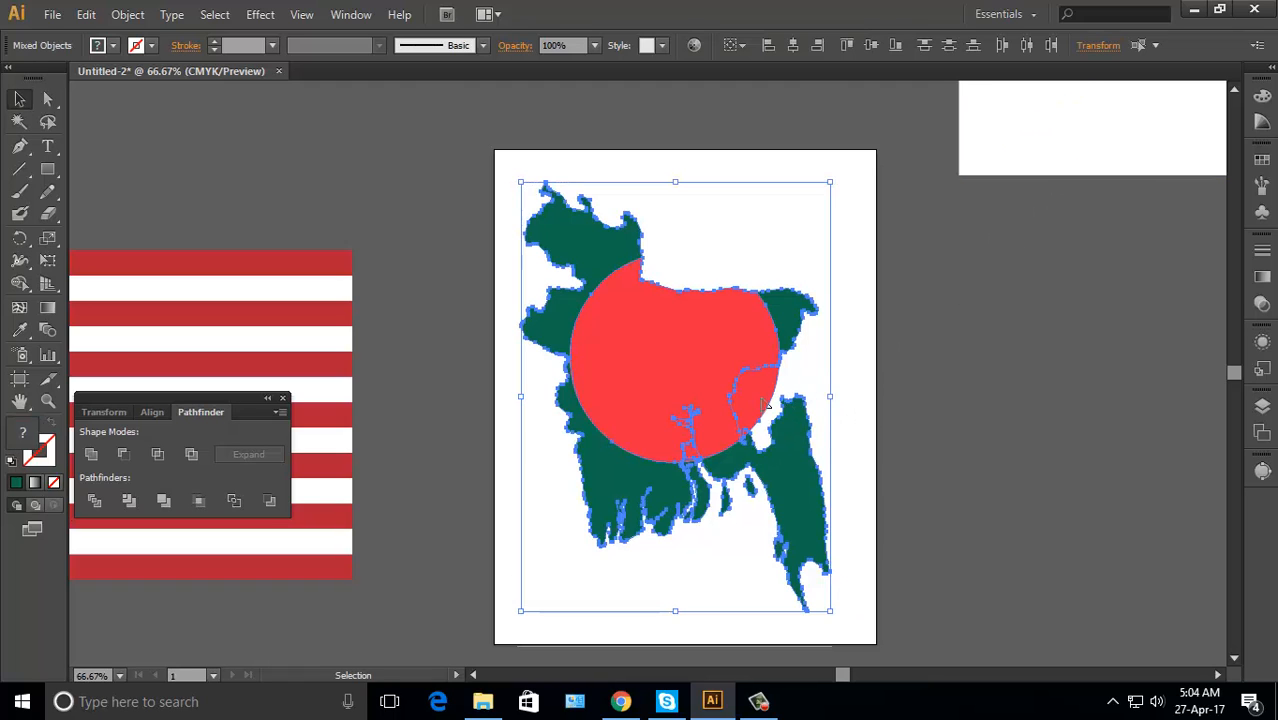
scroll(765, 405, up, 2)
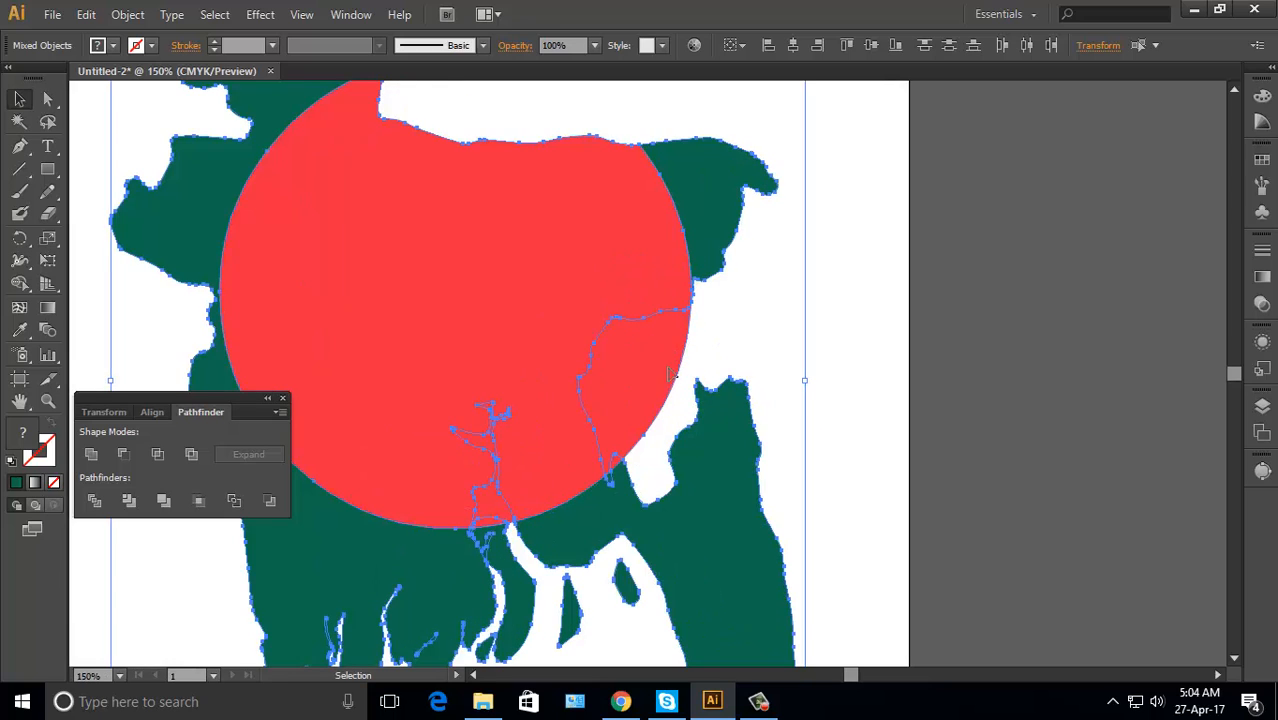
click(680, 364)
key(Delete)
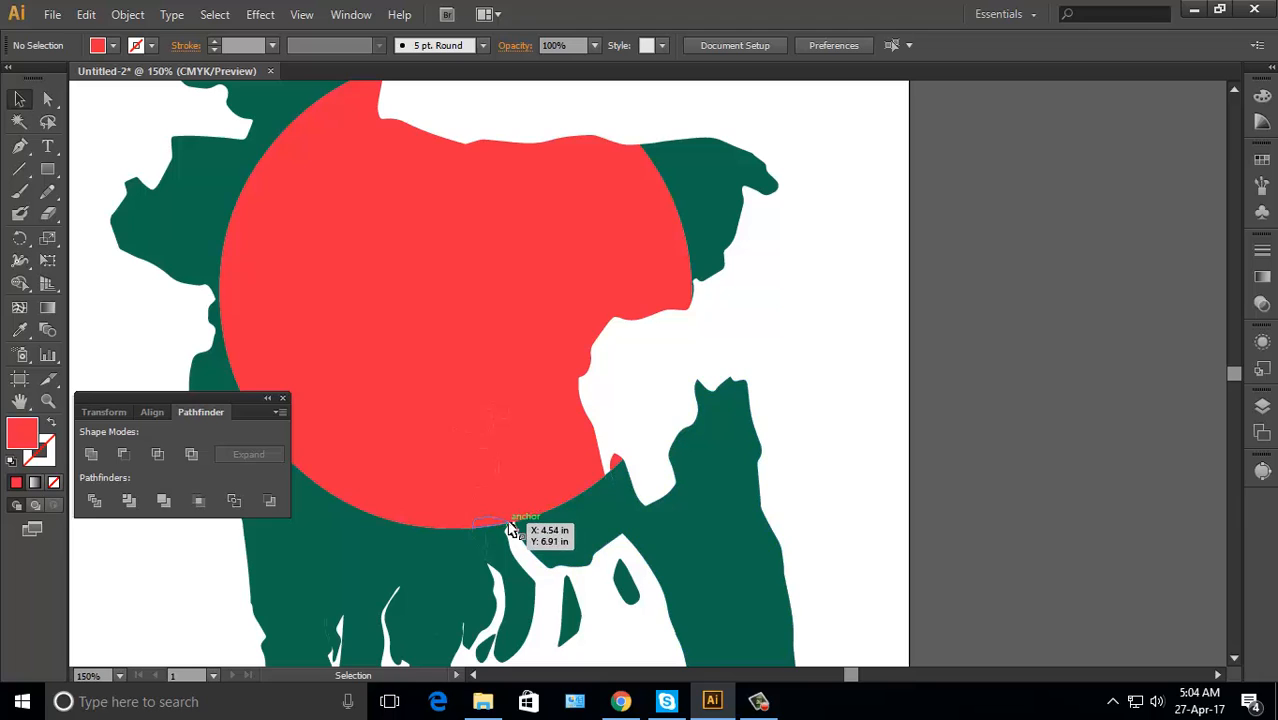
Delete the red river-shaped piece in the lower part of the disc
key(ctrl+a)
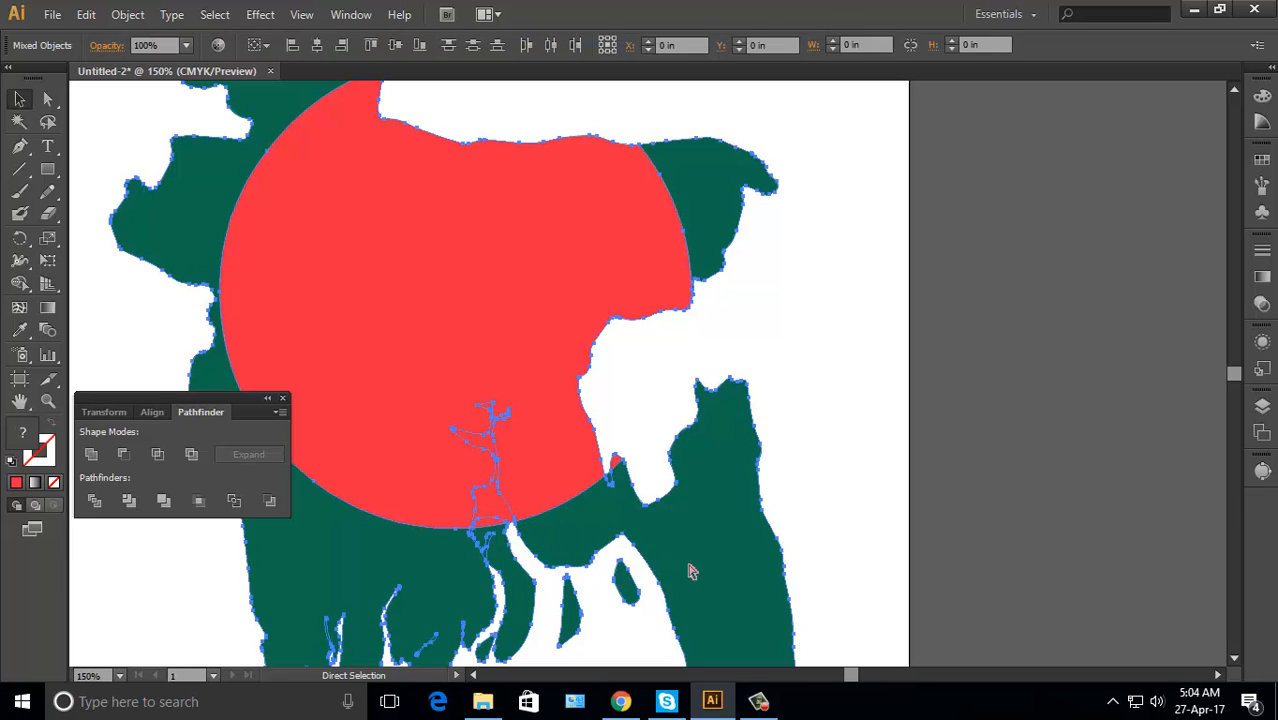
drag(888, 503, 1090, 402)
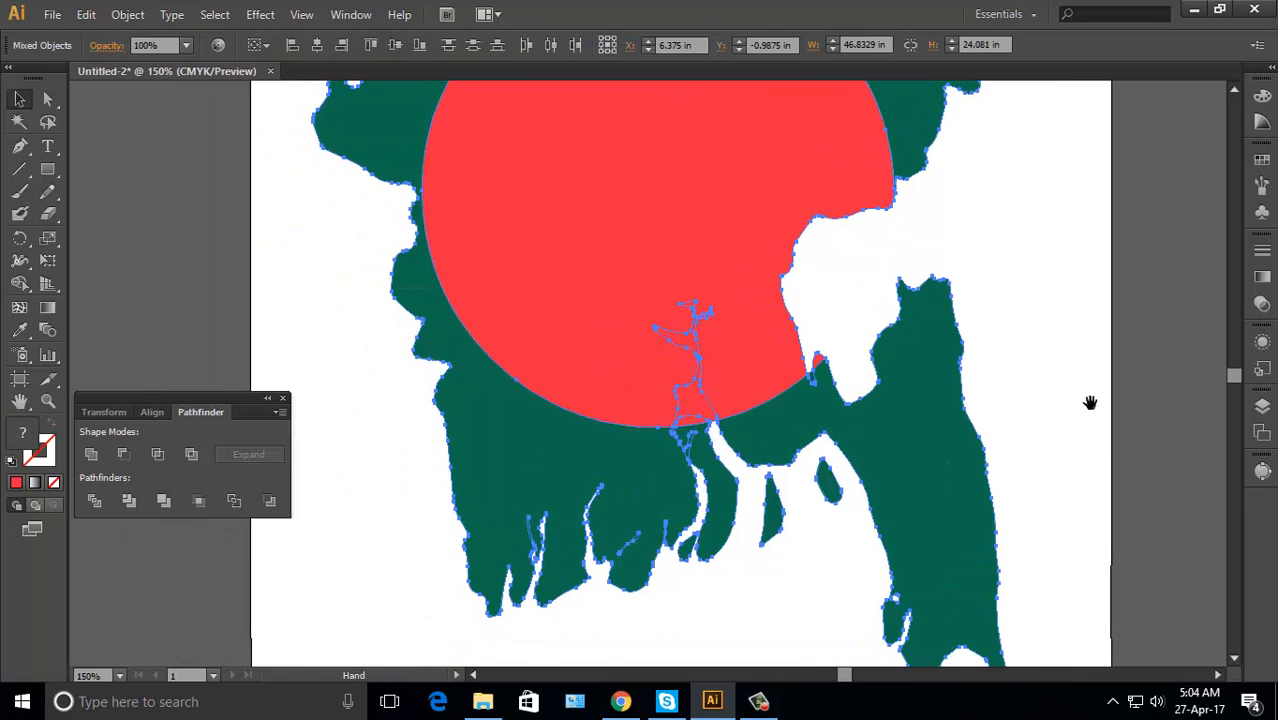
click(700, 412)
key(Delete)
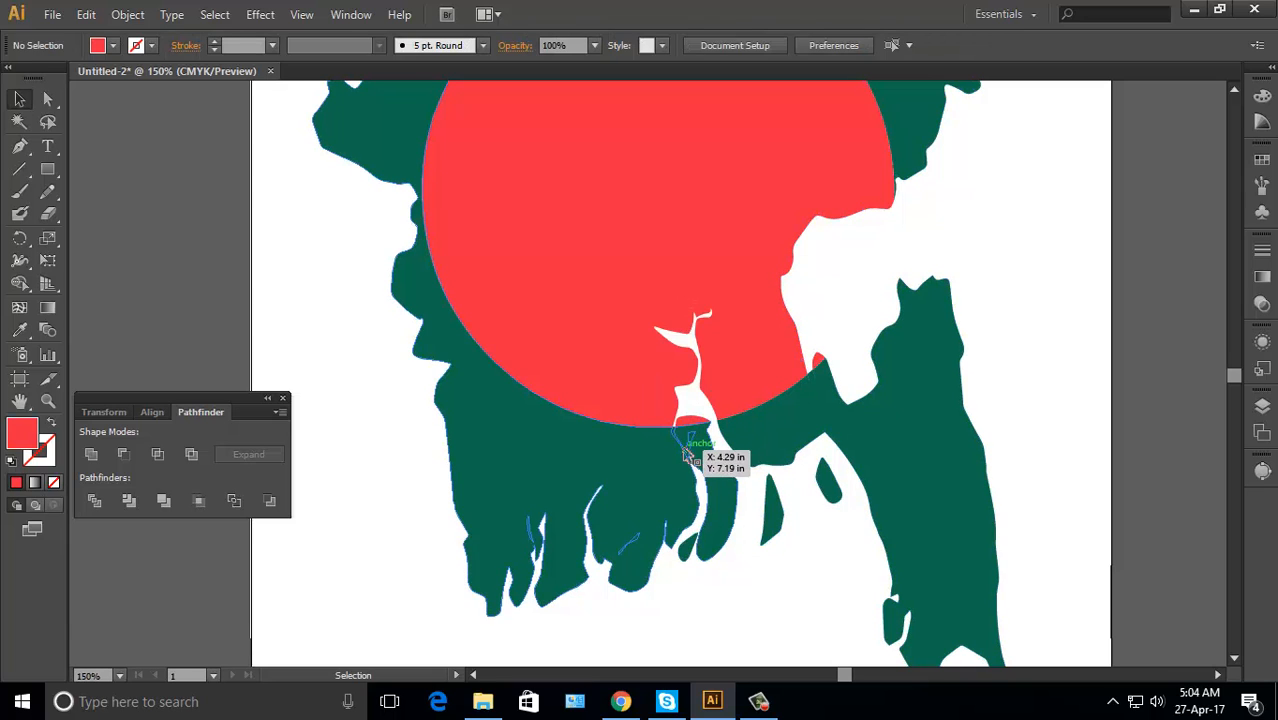
Delete the leftover green river piece just below the red disc
click(688, 457)
click(753, 490)
ctrl+click(698, 481)
ctrl+click(698, 481)
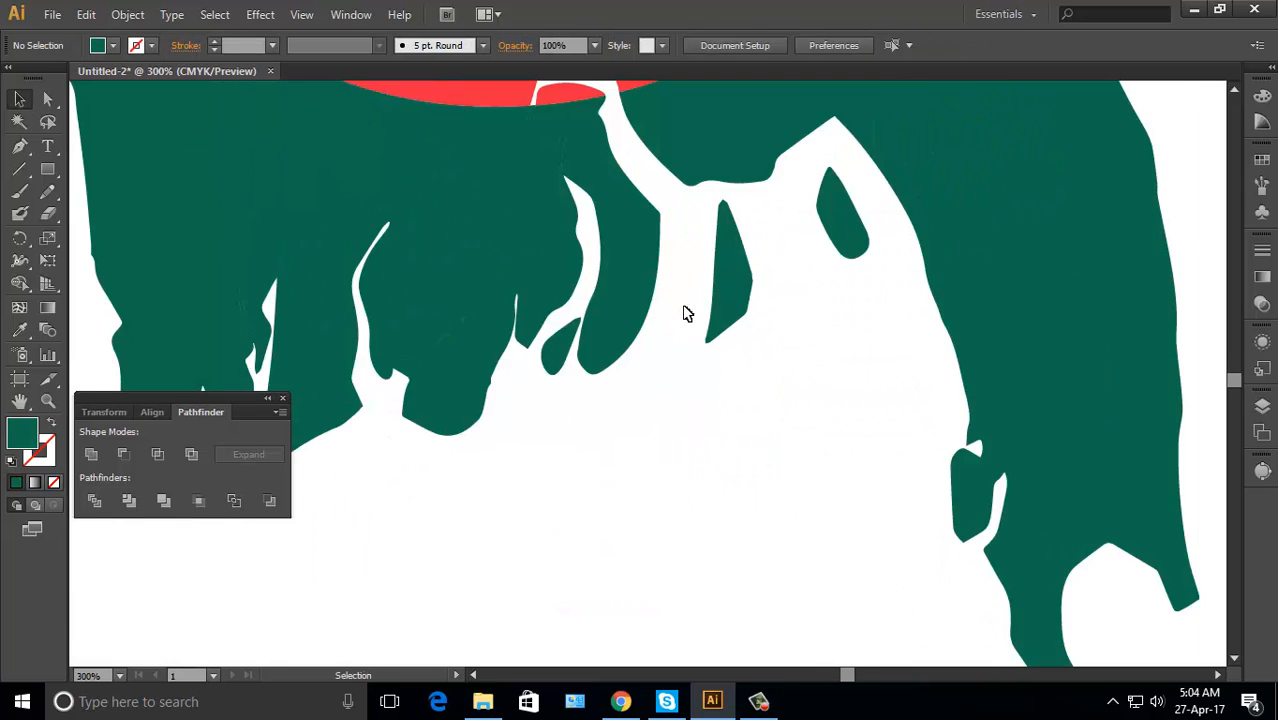
drag(685, 302, 709, 525)
click(585, 390)
key(Delete)
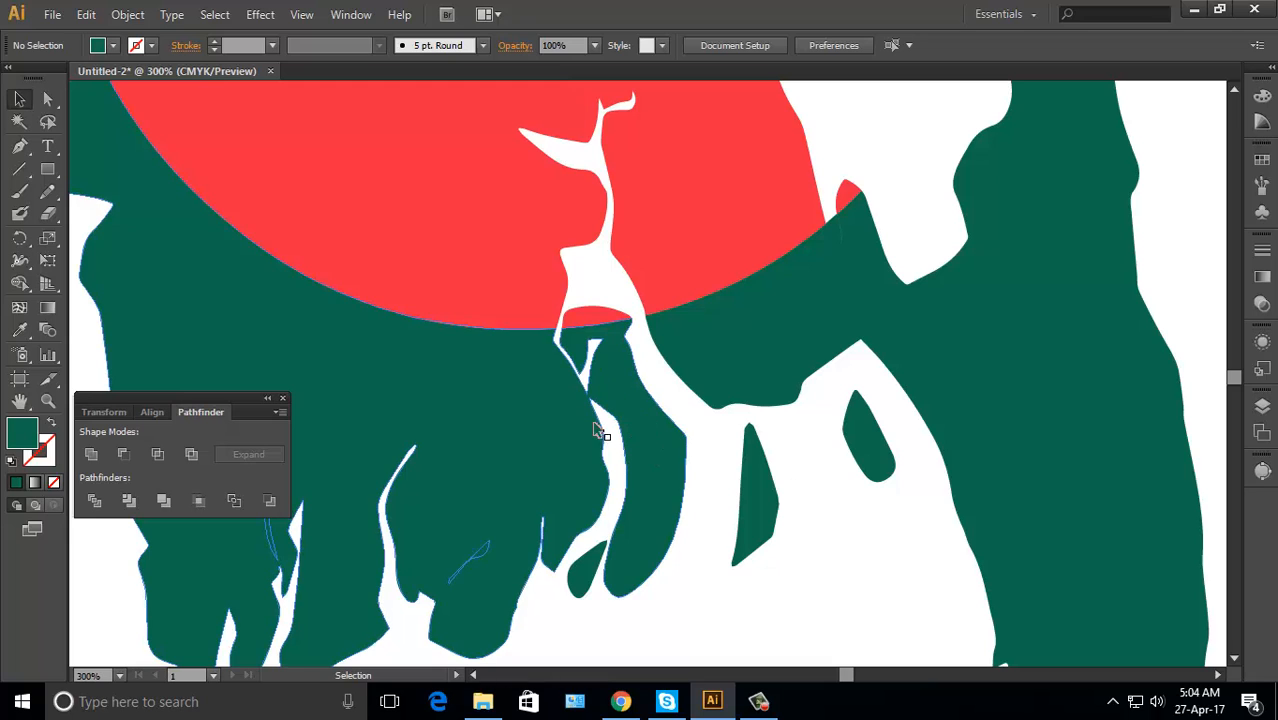
Delete the thin diagonal green sliver inside the map's southern coastal area
click(481, 551)
drag(524, 598, 745, 598)
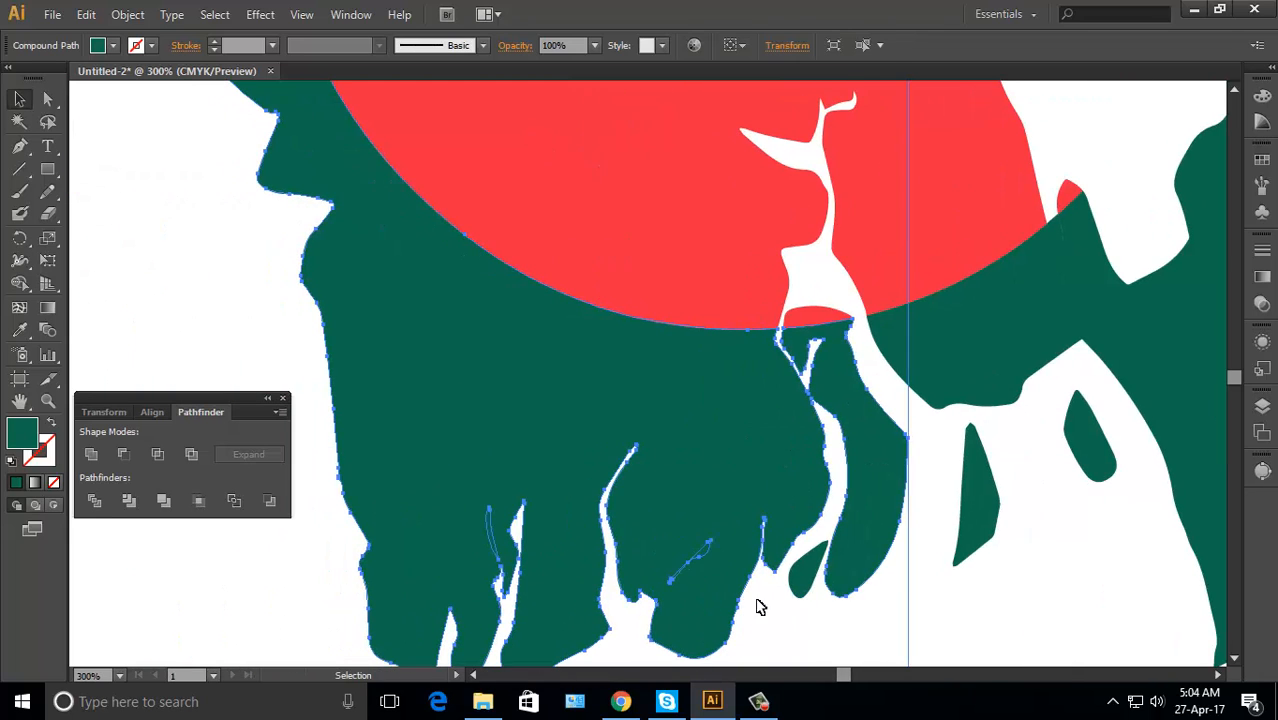
click(757, 602)
ctrl+click(704, 552)
ctrl+click(662, 303)
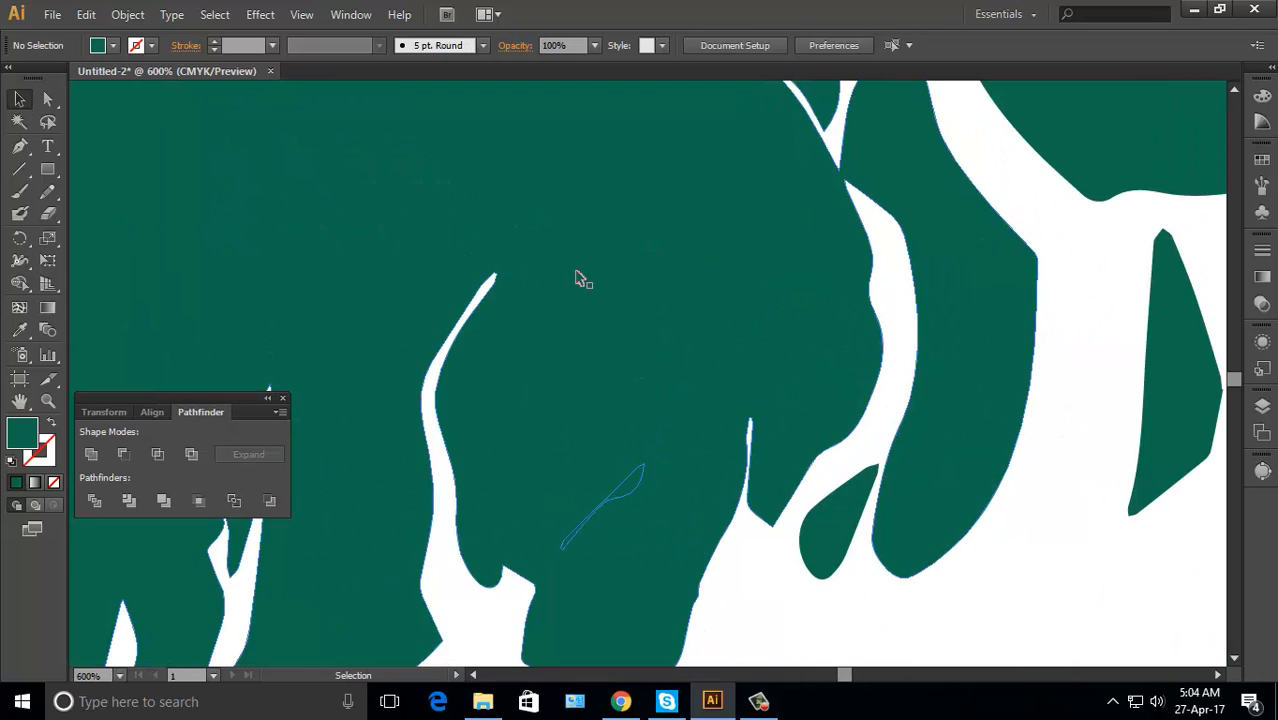
click(633, 484)
key(Delete)
Delete the thin leftover strip of the flag below the artboard
ctrl+alt+click(824, 302)
ctrl+alt+click(824, 302)
ctrl+alt+click(824, 302)
ctrl+alt+click(824, 302)
ctrl+alt+click(824, 302)
drag(649, 430, 1092, 425)
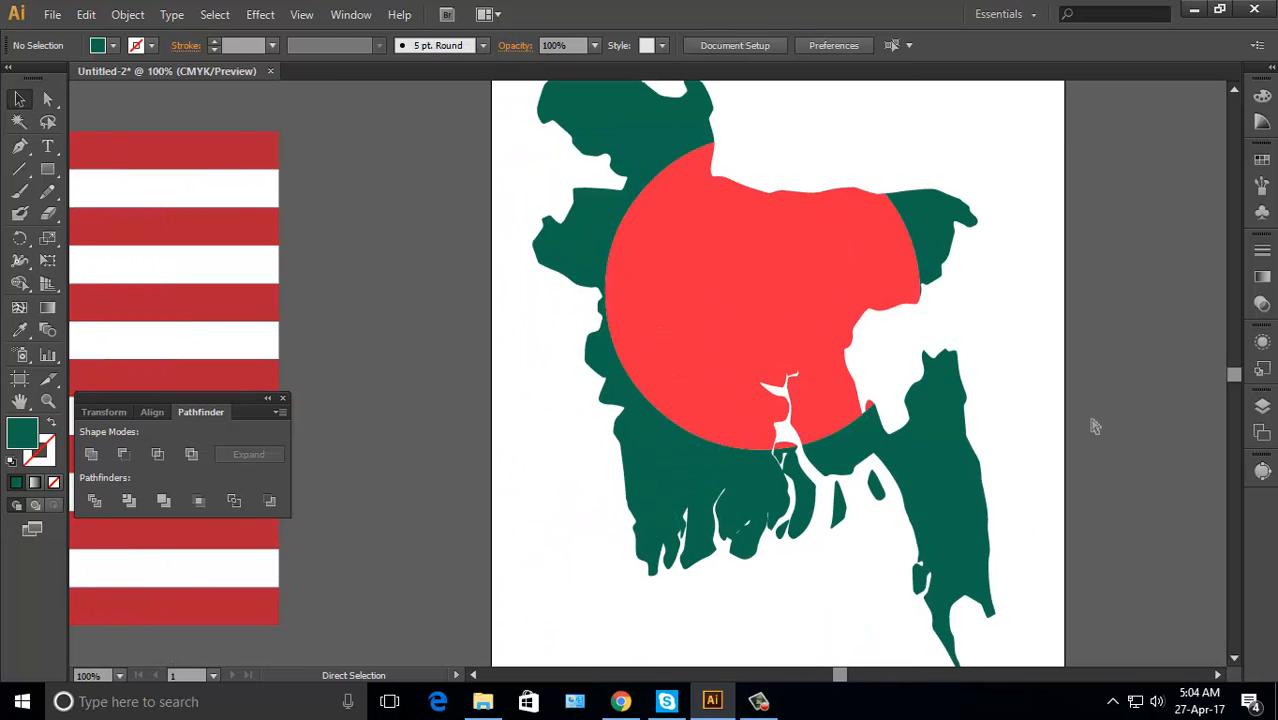
key(ctrl+a)
drag(1119, 295, 1086, 332)
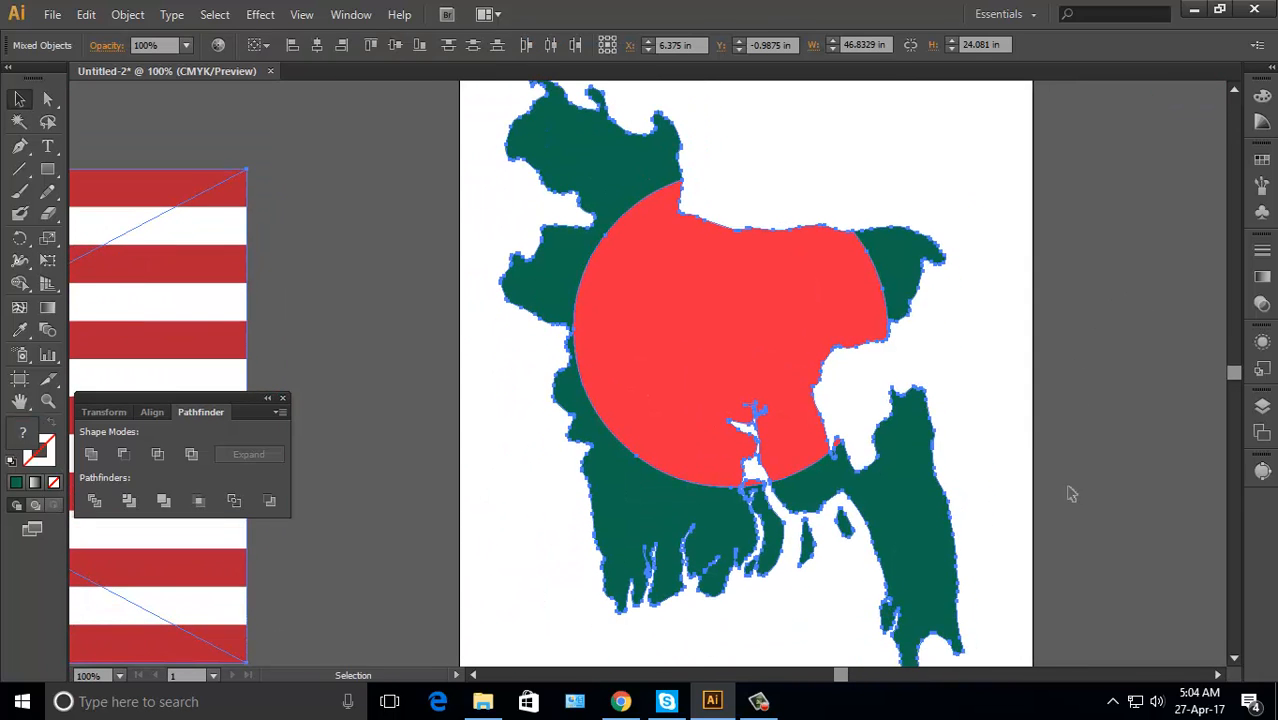
drag(981, 552, 972, 422)
drag(988, 620, 410, 621)
drag(713, 568, 1226, 549)
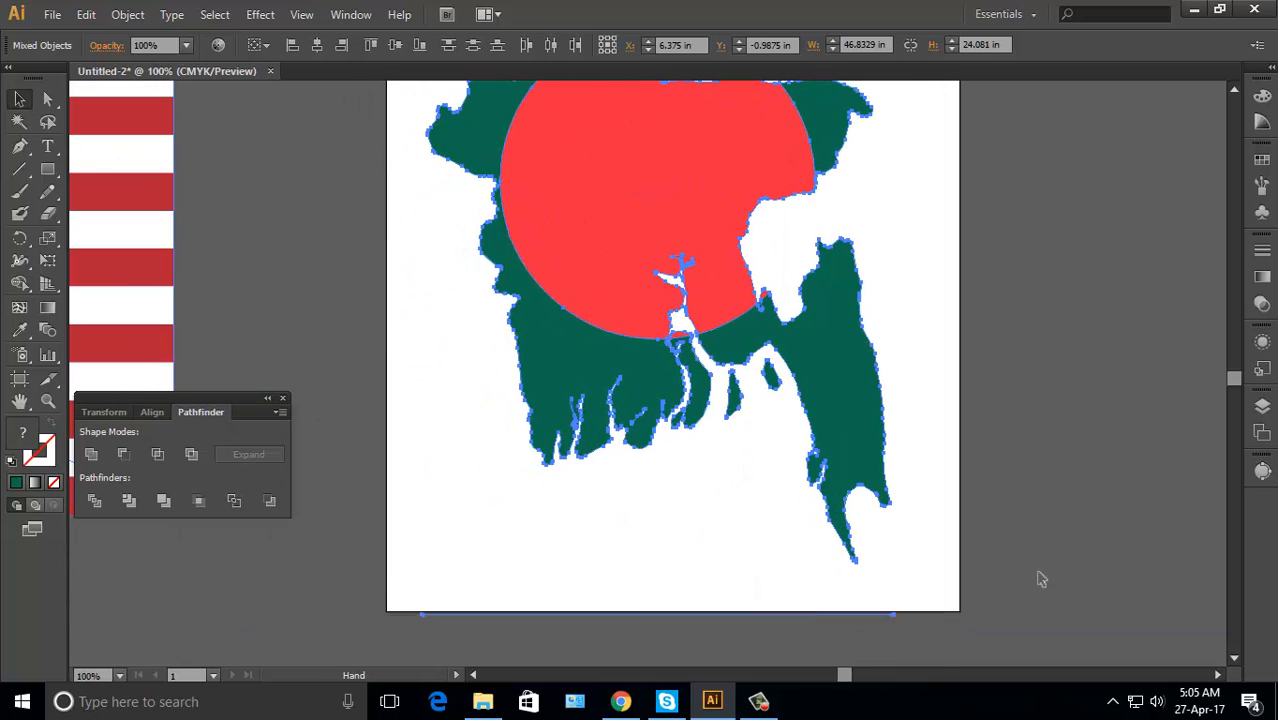
drag(933, 640, 322, 574)
key(Delete)
Examine the outlines of the map pieces around the red disc and rivers for remaining leftovers
drag(969, 318, 923, 650)
ctrl+alt+click(624, 228)
key(ctrl+a)
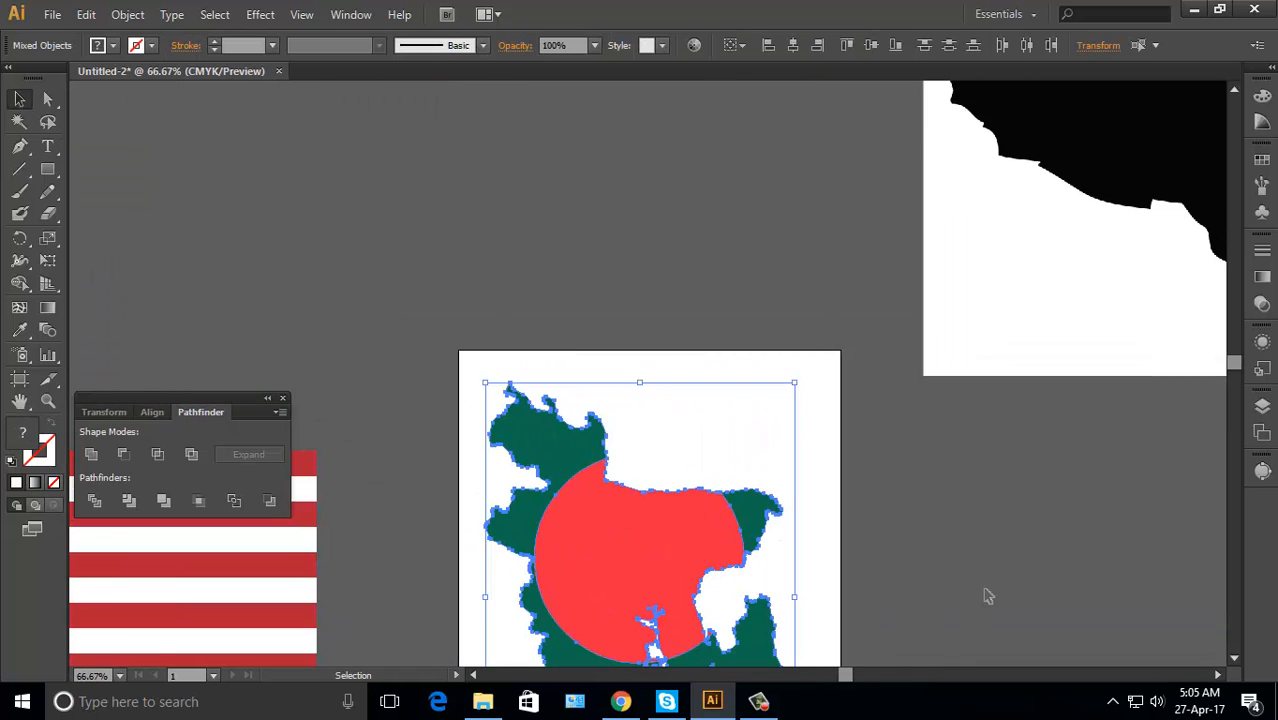
drag(1041, 565, 1027, 431)
ctrl+click(764, 437)
ctrl+click(625, 424)
ctrl+click(612, 398)
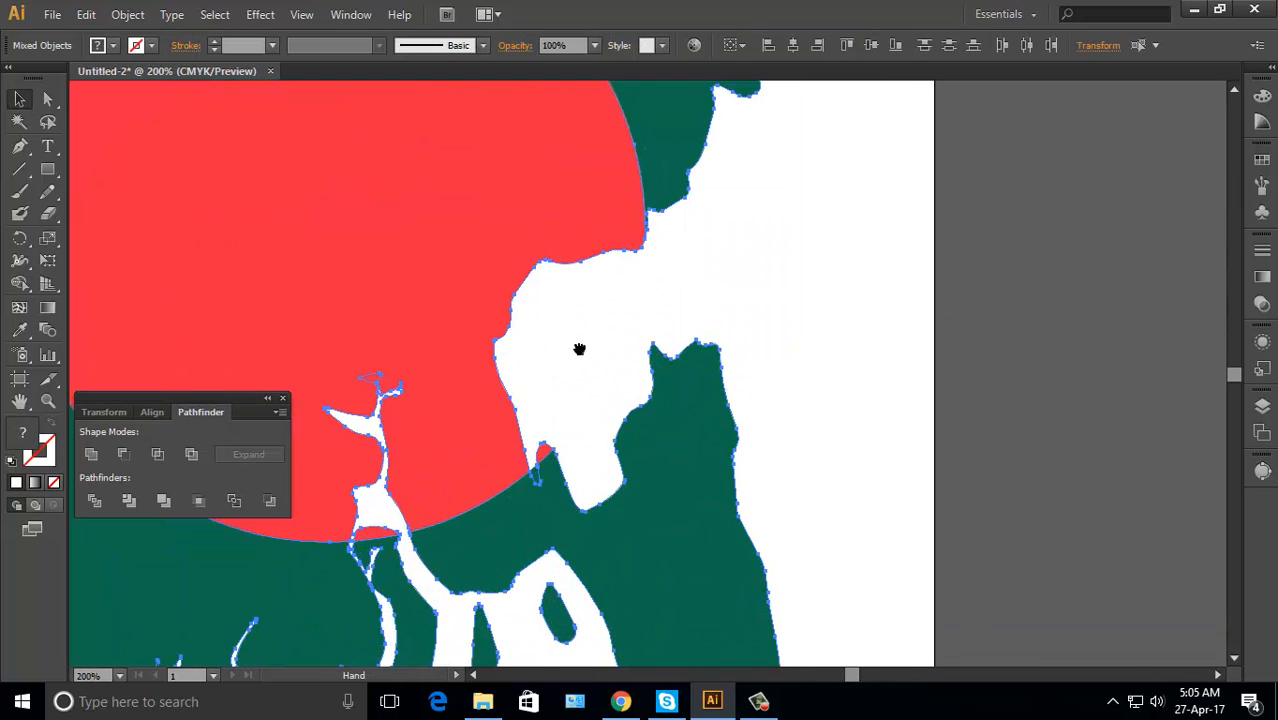
drag(579, 349, 782, 471)
click(1018, 431)
click(580, 502)
ctrl+alt+click(681, 532)
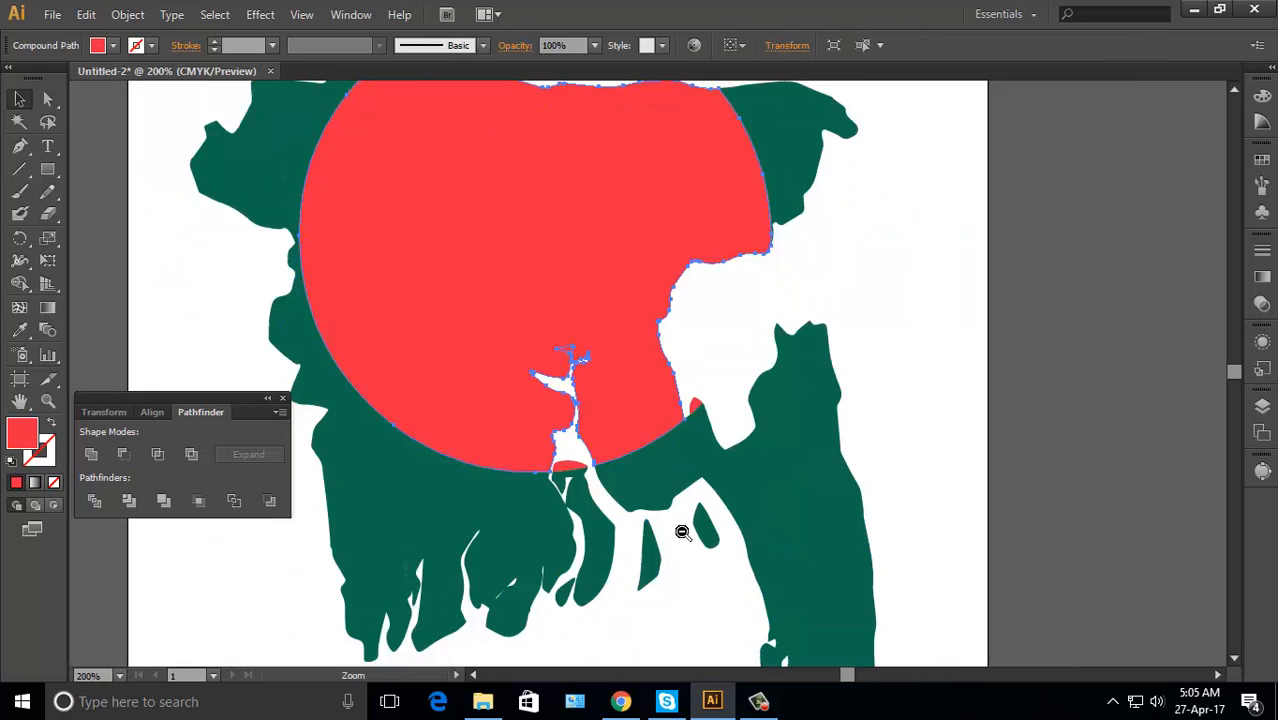
ctrl+alt+click(681, 532)
ctrl+alt+click(681, 532)
click(869, 273)
drag(869, 273, 1103, 545)
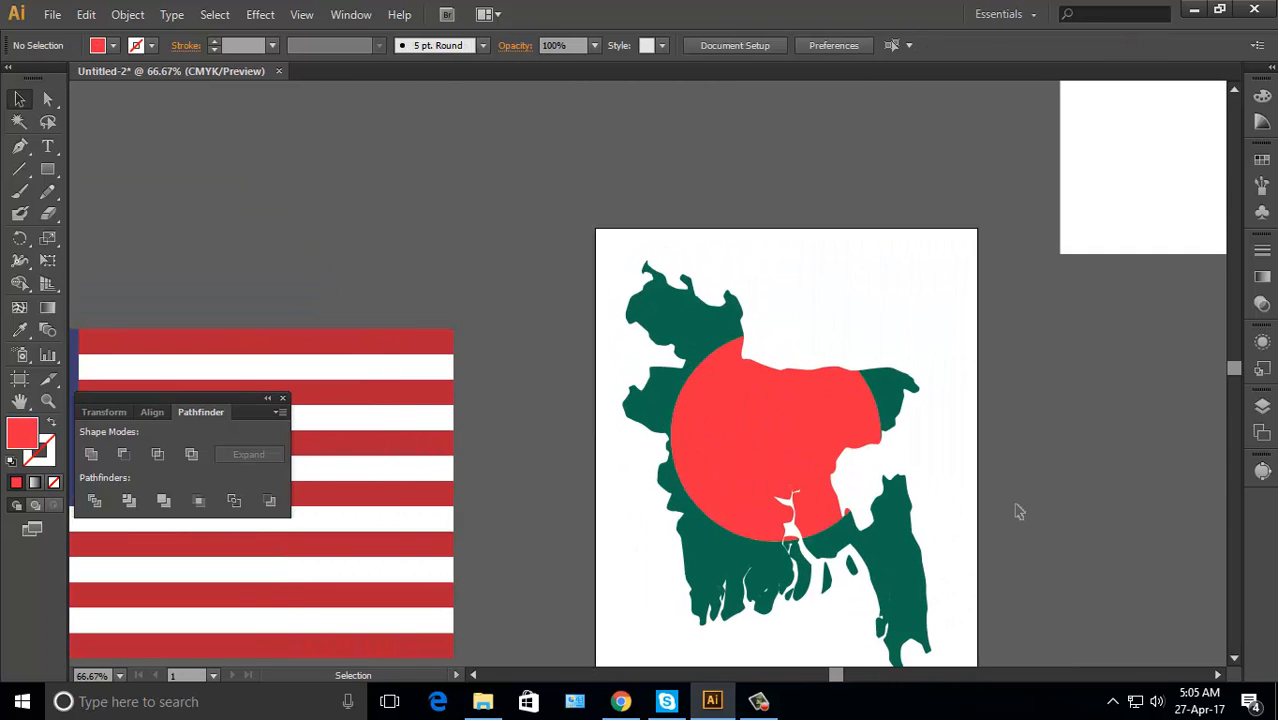
drag(1004, 530, 913, 445)
Delete the small red leftover piece at the upper end of the river cutout in the disc
ctrl+click(670, 430)
ctrl+click(766, 368)
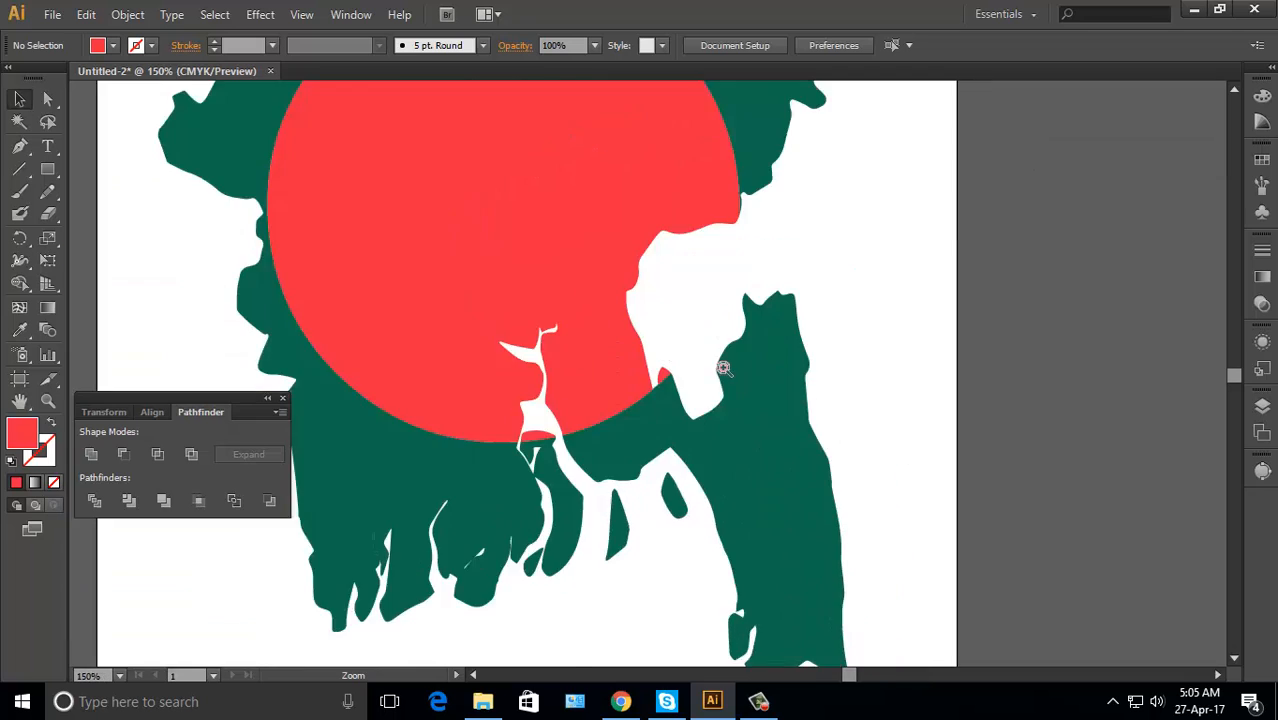
ctrl+click(716, 362)
ctrl+click(608, 312)
ctrl+click(383, 365)
click(594, 397)
key(Delete)
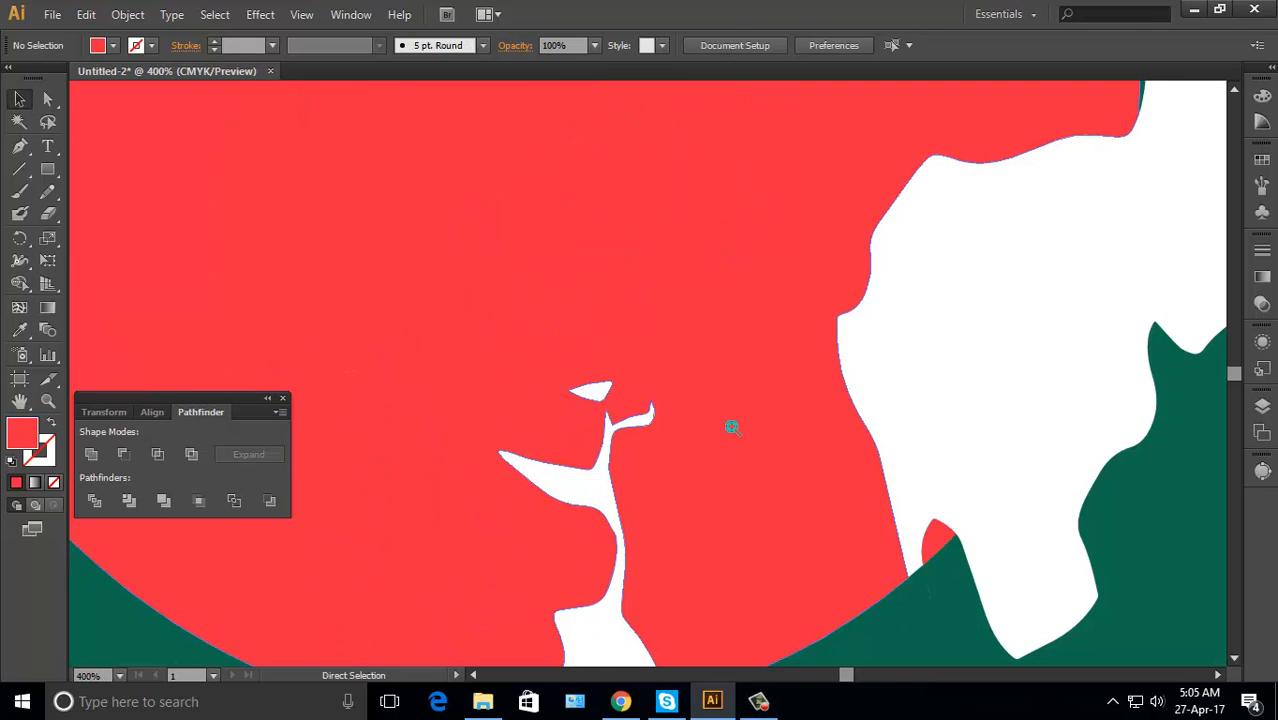
Select all pieces of the flag-filled Bangladesh map and move them off the artboard to above the US flag
ctrl+alt+click(723, 423)
ctrl+alt+click(719, 422)
ctrl+alt+click(719, 422)
ctrl+alt+click(719, 422)
ctrl+alt+click(719, 422)
ctrl+alt+click(719, 422)
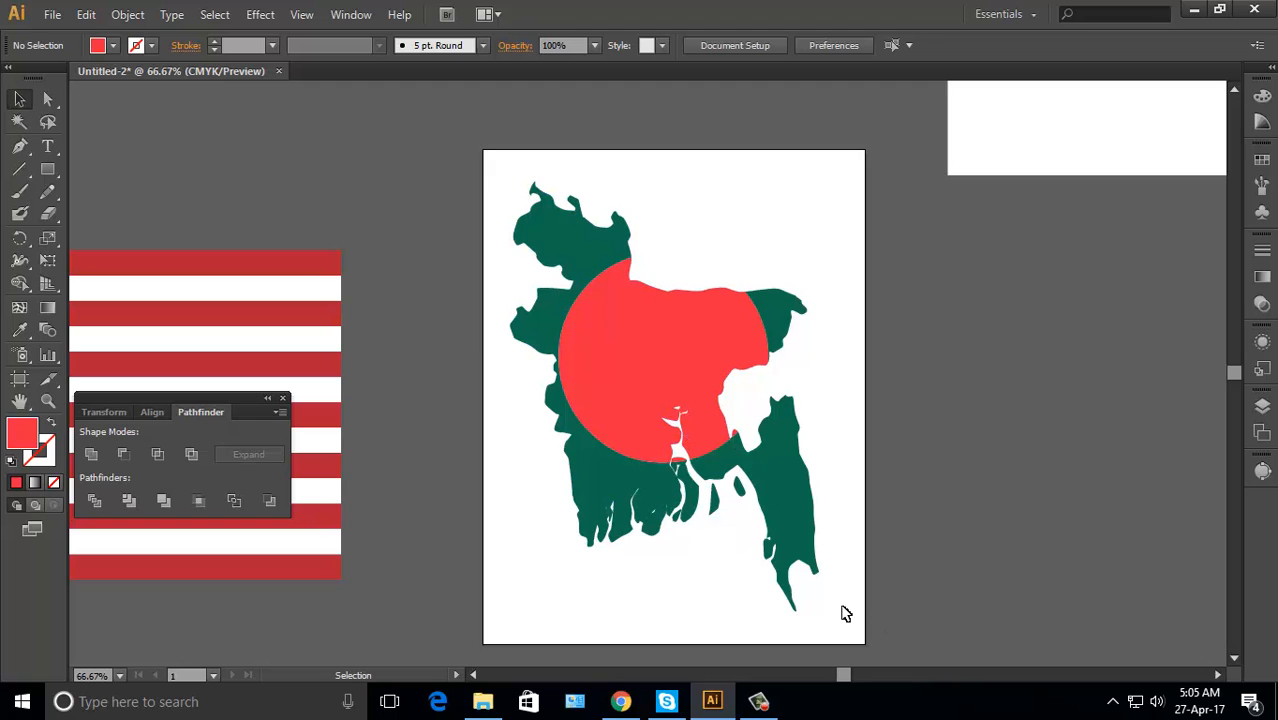
drag(845, 608, 484, 164)
click(896, 575)
drag(852, 645, 505, 143)
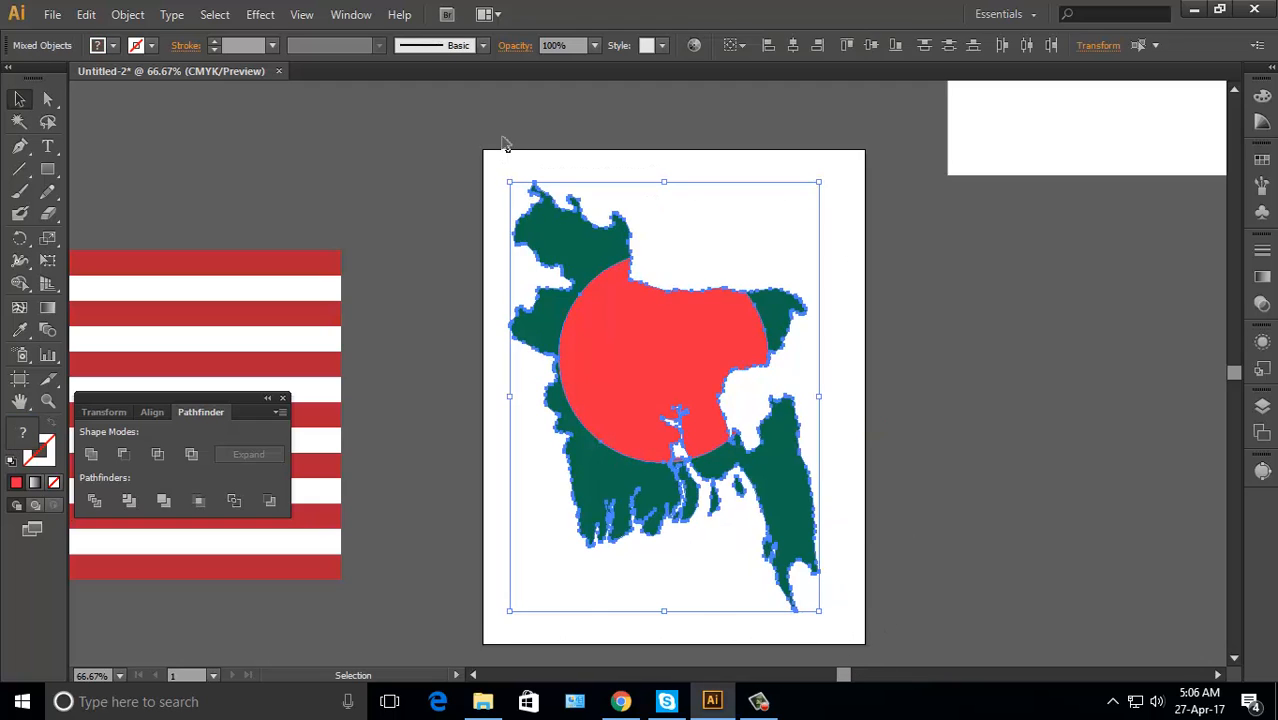
ctrl+alt+click(762, 454)
drag(830, 412, 918, 441)
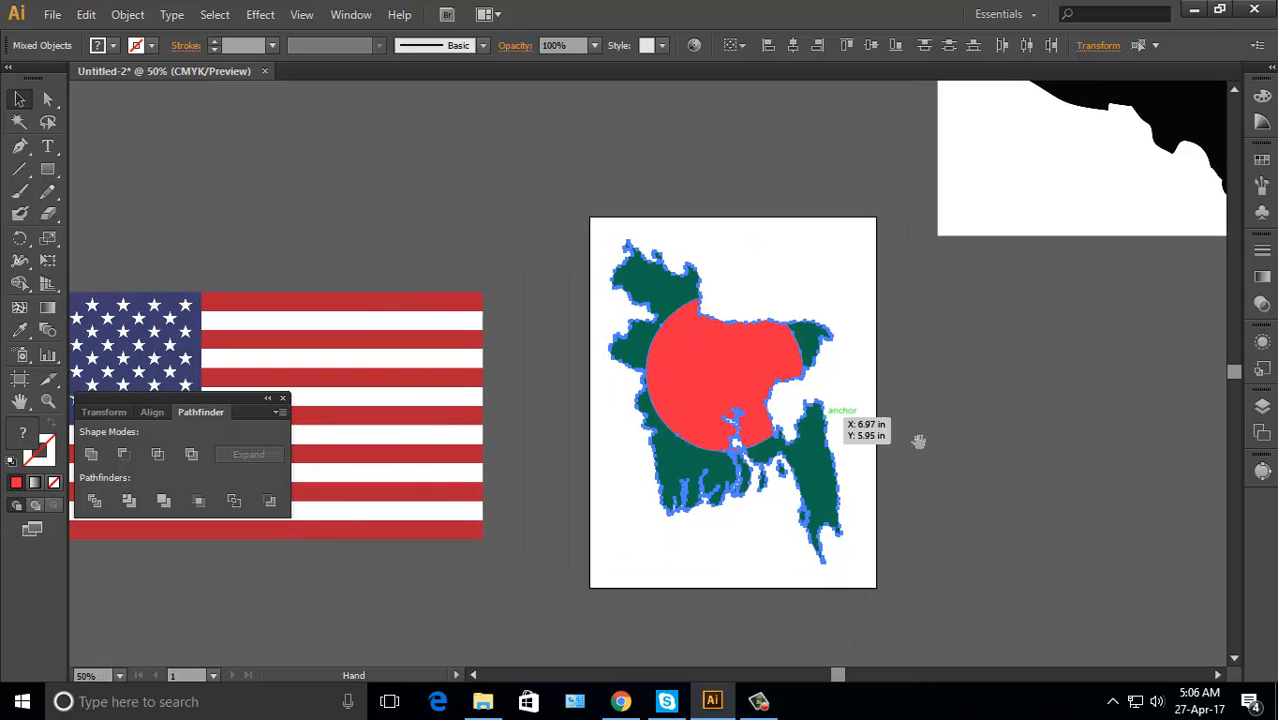
drag(999, 429, 1143, 543)
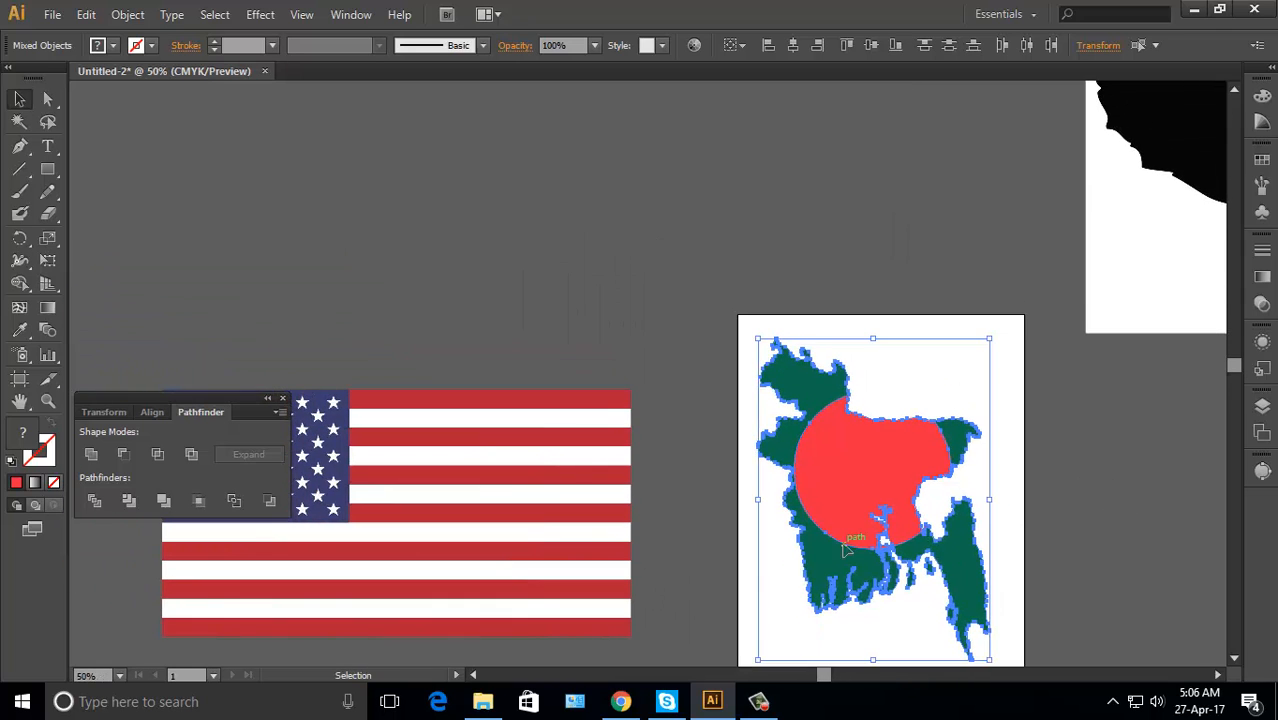
drag(845, 549, 420, 228)
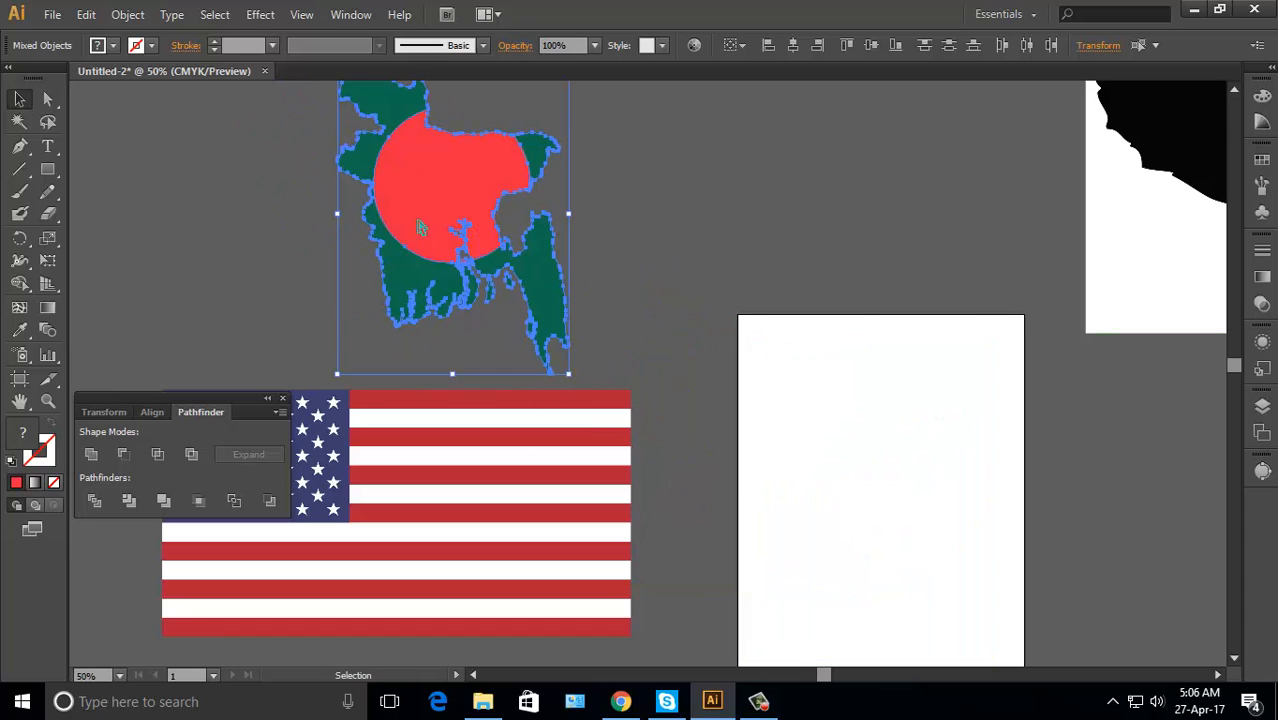
key(ctrl+shift+a)
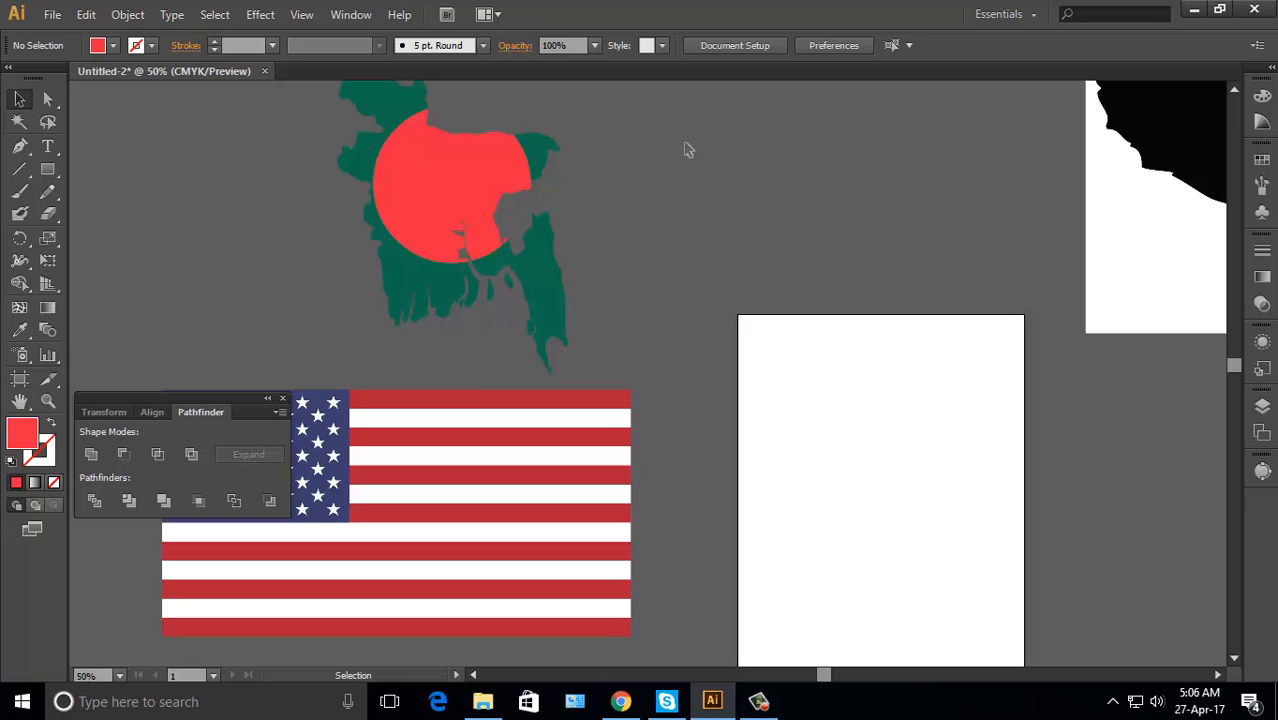
drag(848, 366, 795, 310)
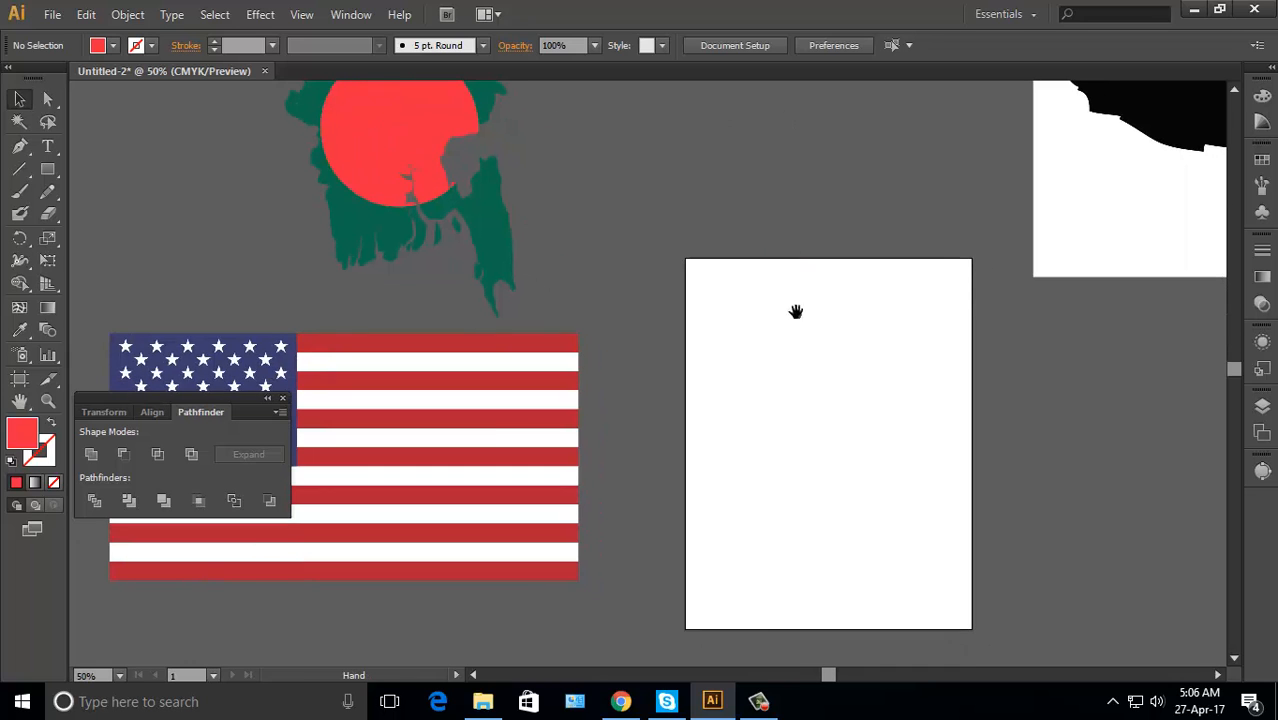
drag(1046, 374, 785, 424)
drag(949, 293, 873, 391)
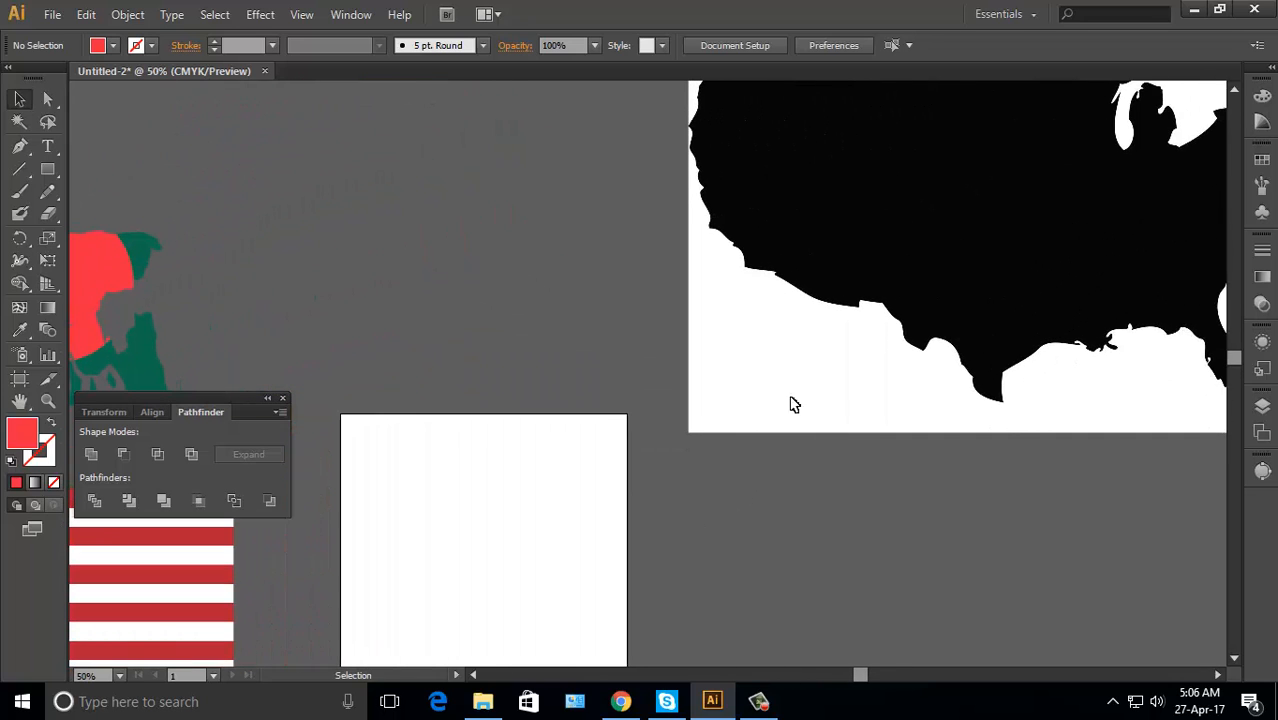
key(ctrl+a)
drag(389, 322, 1004, 288)
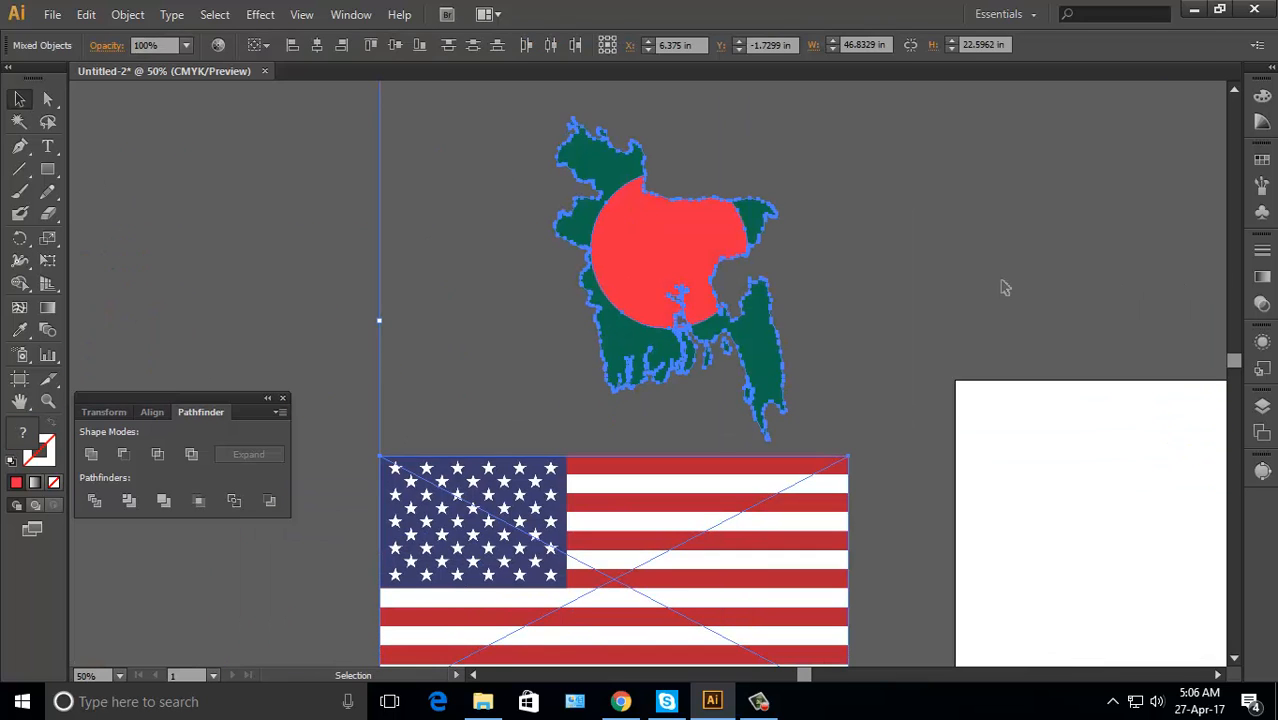
click(1004, 288)
click(686, 259)
key(ctrl+shift+a)
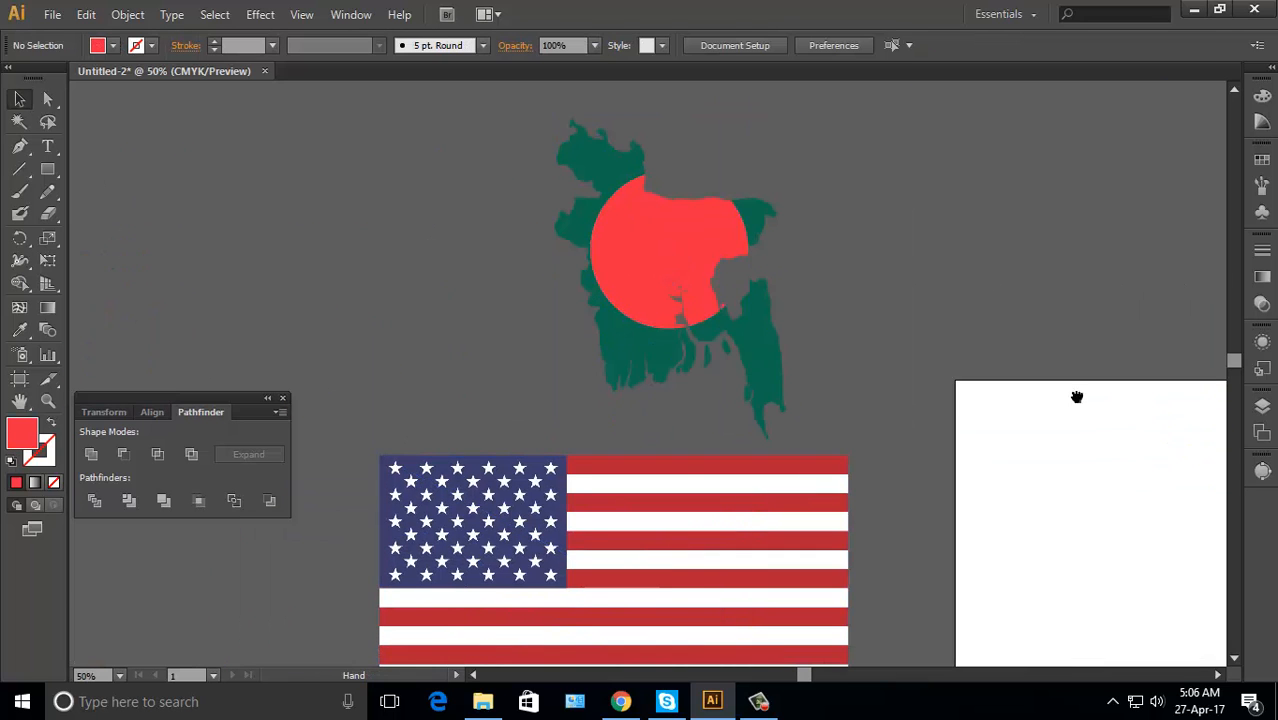
Scale down the black US map image proportionally and place it just above the artboard
drag(1077, 397, 674, 374)
click(978, 342)
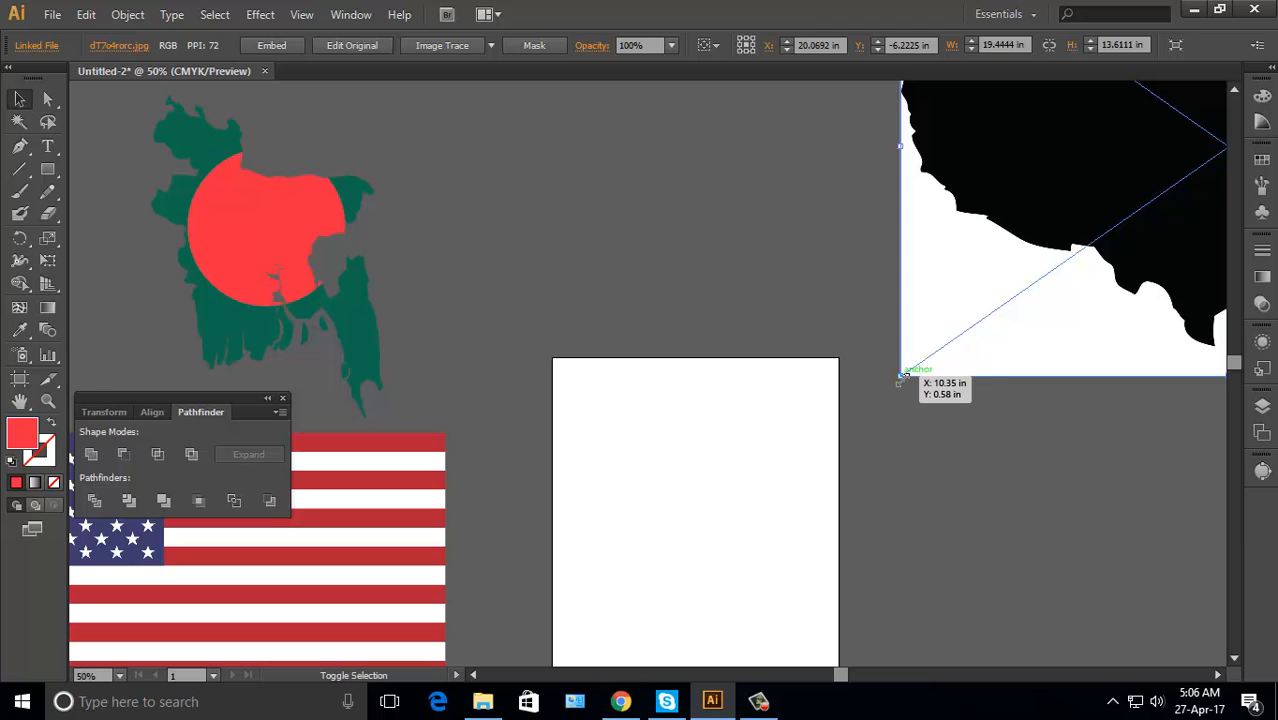
drag(903, 375, 1078, 251)
drag(1126, 185, 593, 268)
click(1010, 308)
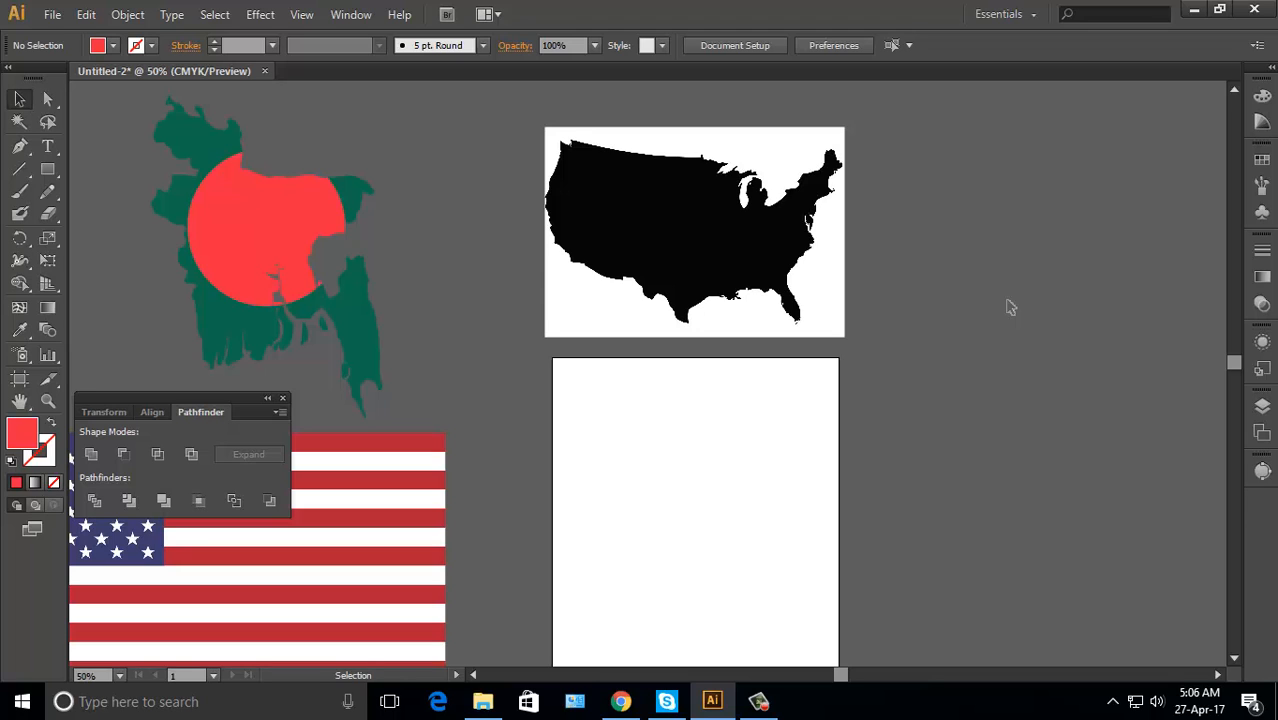
Move the US map image to the right of the artboard and trace it with the default preset
drag(768, 258, 1076, 489)
click(1061, 285)
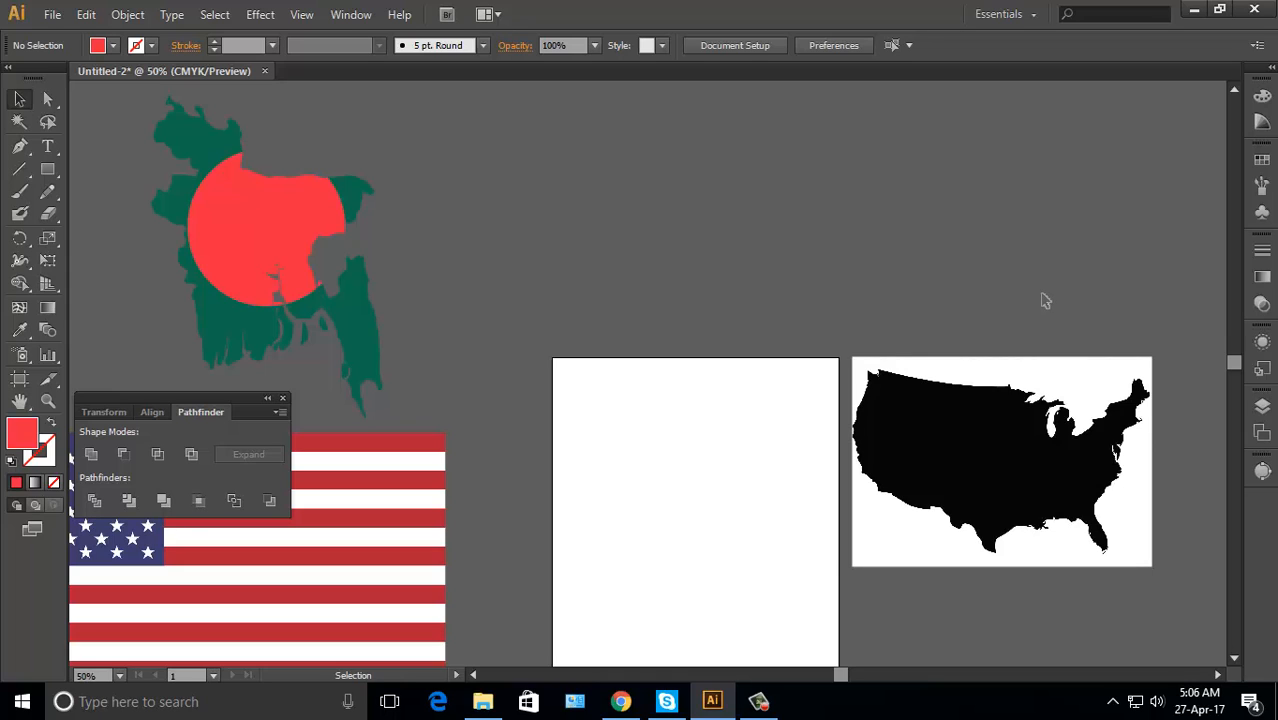
key(ctrl+space)
ctrl+click(888, 433)
click(783, 414)
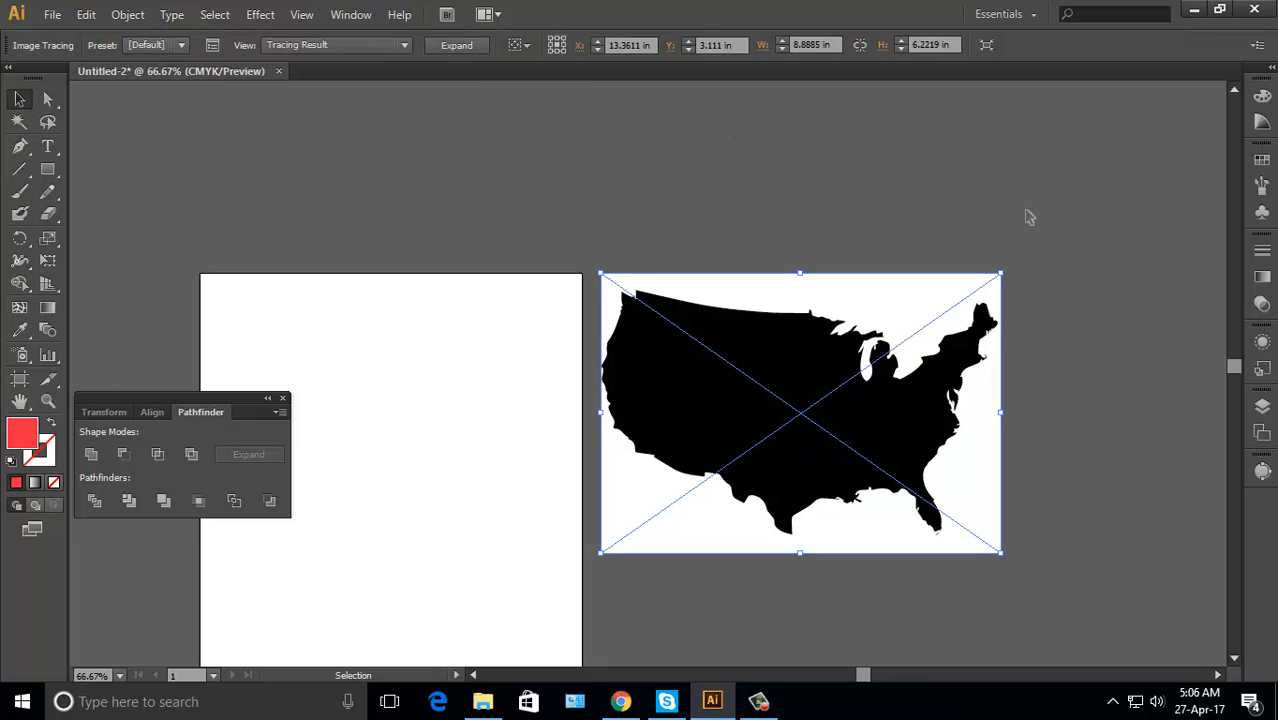
Expand the traced US map into paths and ungroup them
click(479, 46)
right_click(938, 303)
click(980, 410)
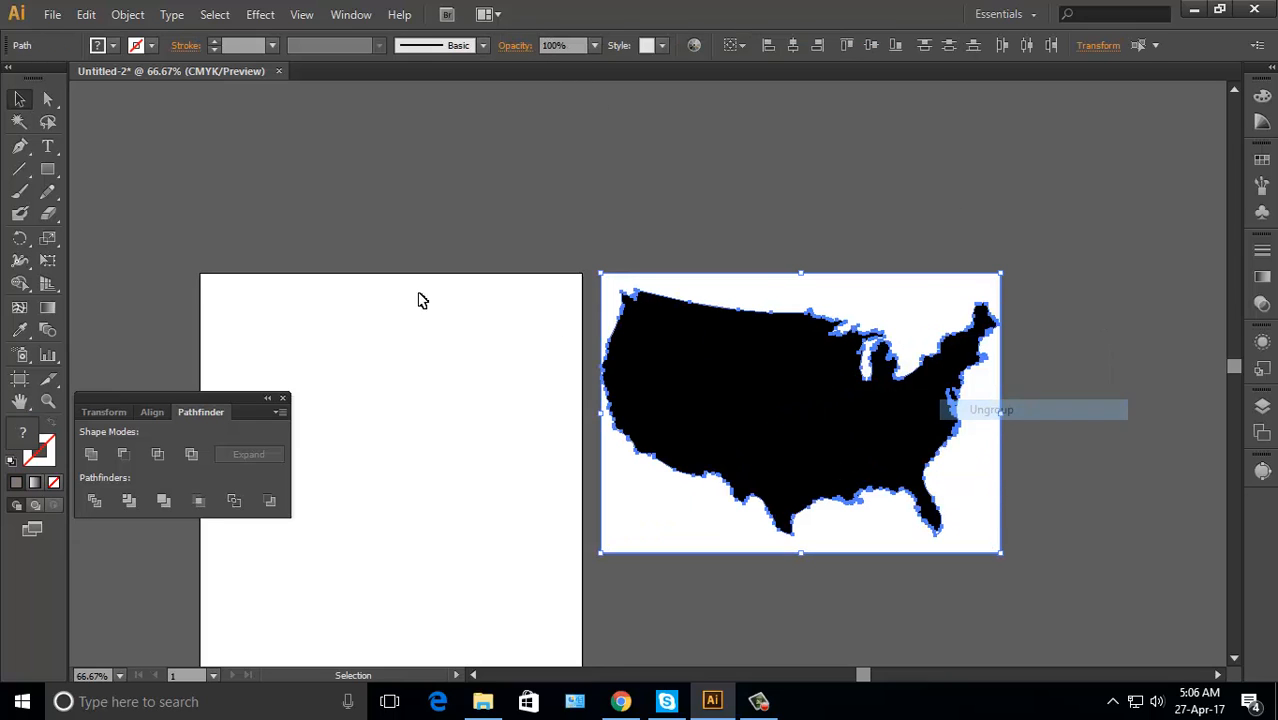
Select the white background pieces around the US map with the Magic Wand and delete them
click(19, 121)
click(900, 300)
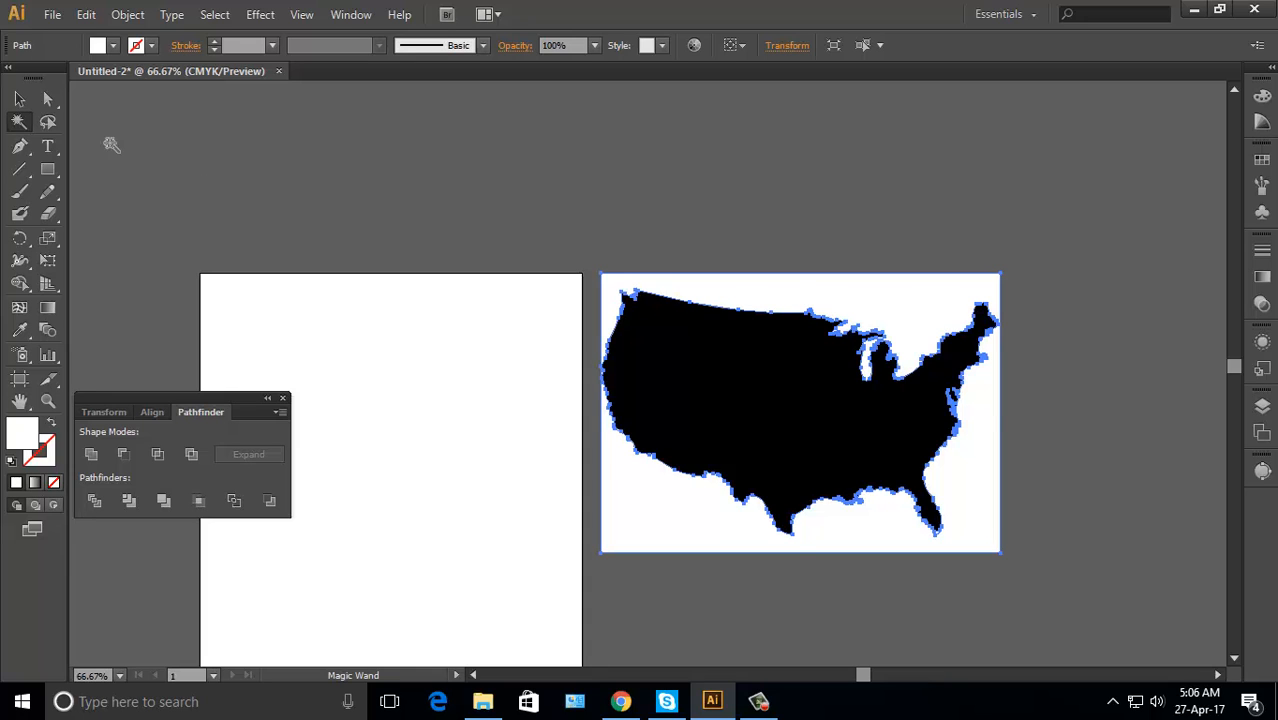
click(19, 98)
key(Delete)
Move the black US map onto the artboard and scale it down proportionally to fit within the artboard's width
mouse_move(691, 422)
mouse_down()
mouse_move(1052, 426)
mouse_move(711, 408)
mouse_move(698, 432)
mouse_up()
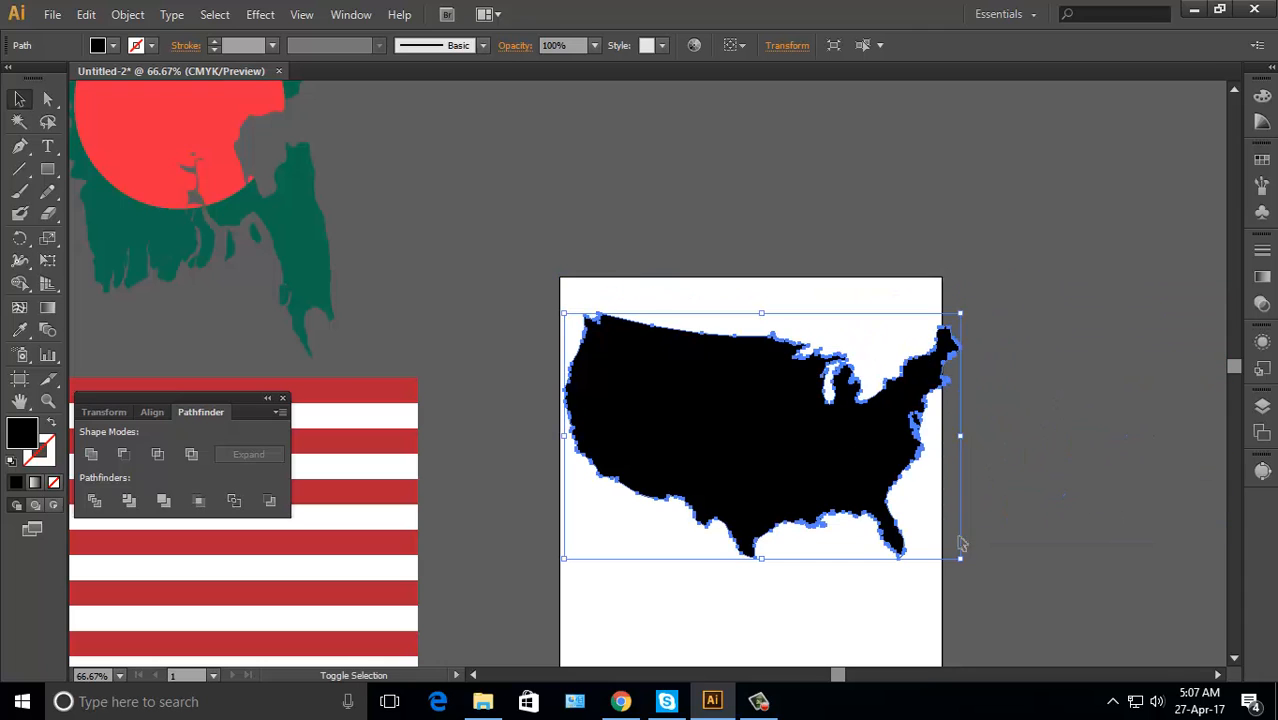
drag(958, 557, 934, 526)
click(1038, 488)
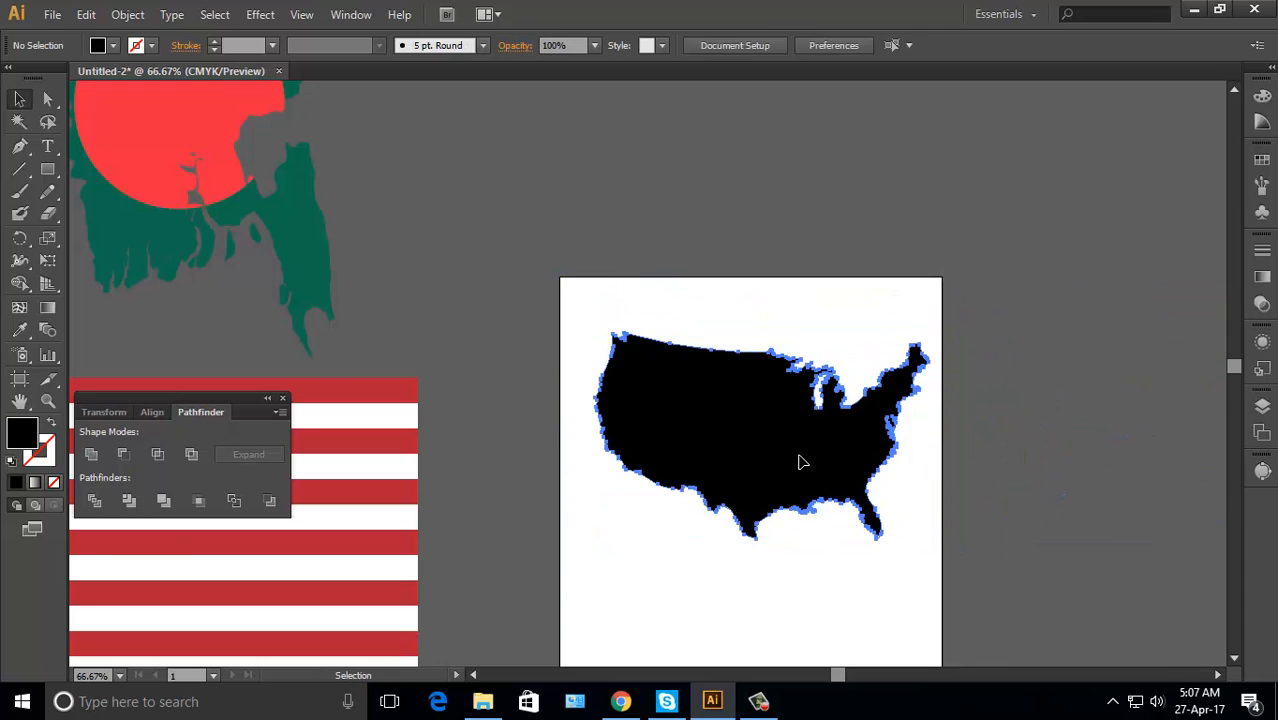
drag(832, 457, 821, 473)
Image-trace the linked US flag picture with the 3 Colors preset
drag(852, 508, 1104, 425)
drag(482, 432, 652, 432)
drag(786, 415, 822, 411)
drag(718, 419, 666, 414)
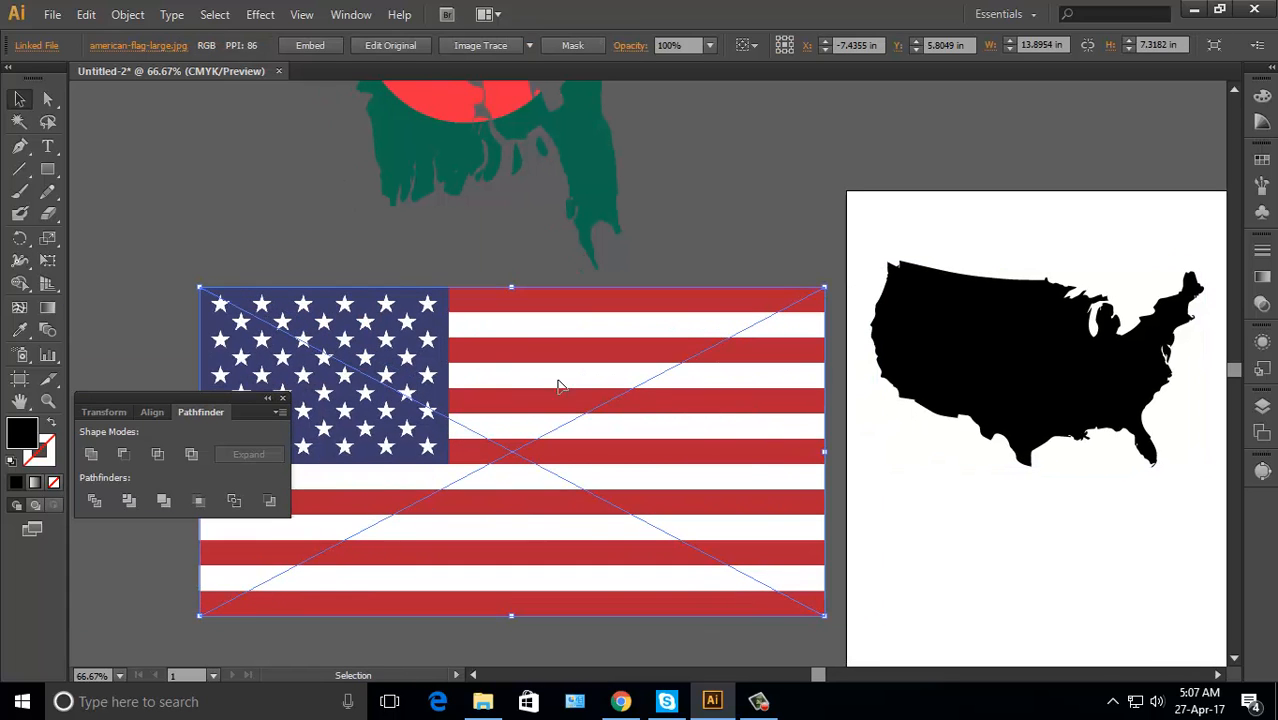
click(530, 47)
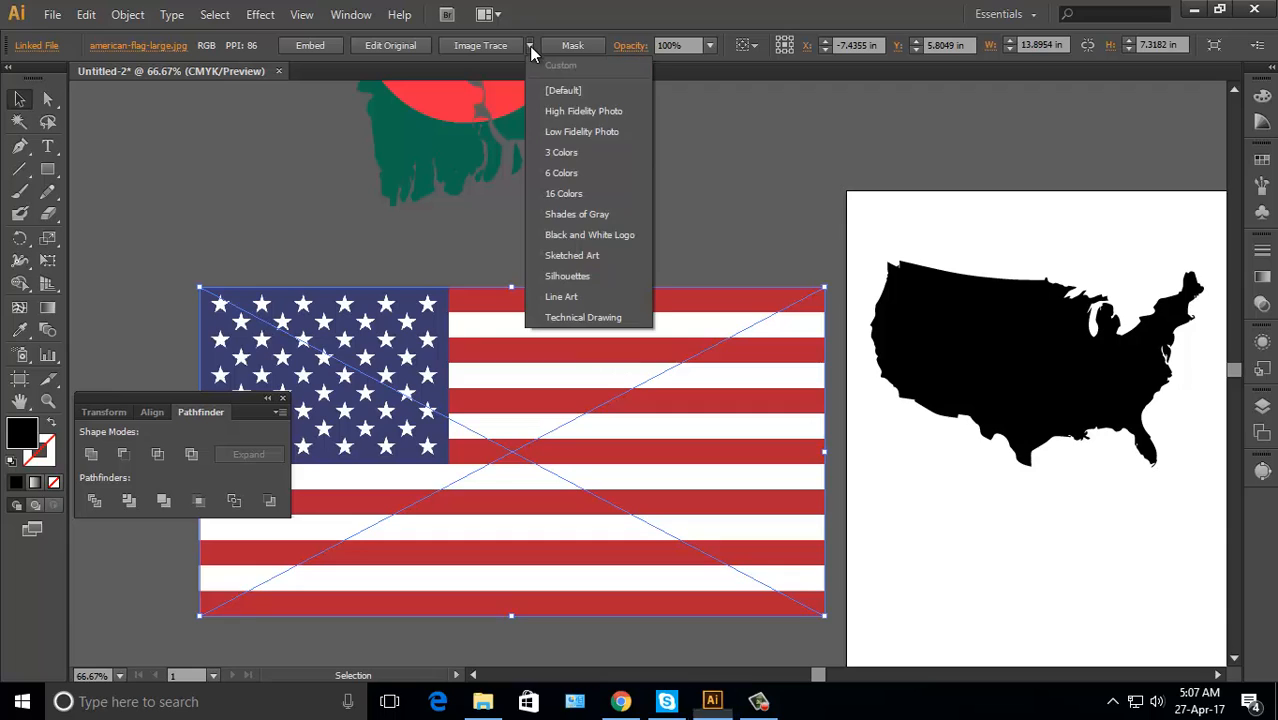
click(570, 152)
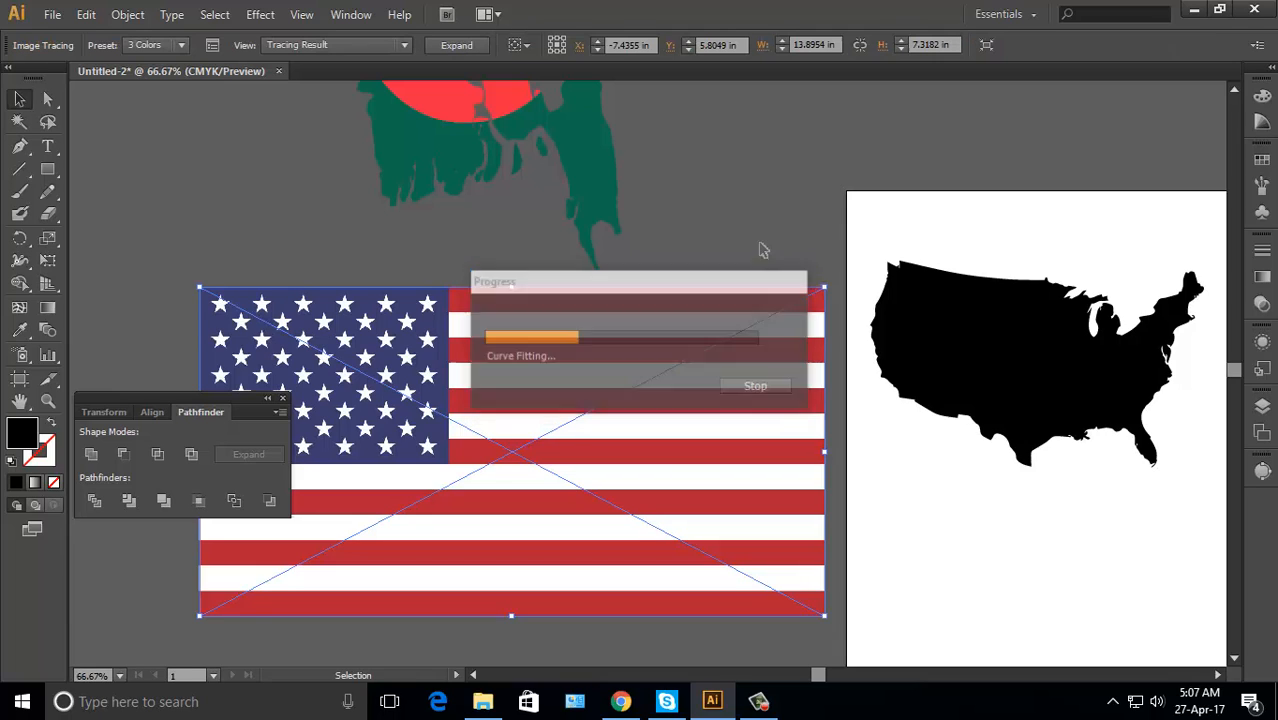
Set the flag trace's noise to 1 px and its paths to 96%, and expand the tracing into paths
click(1262, 470)
click(1018, 589)
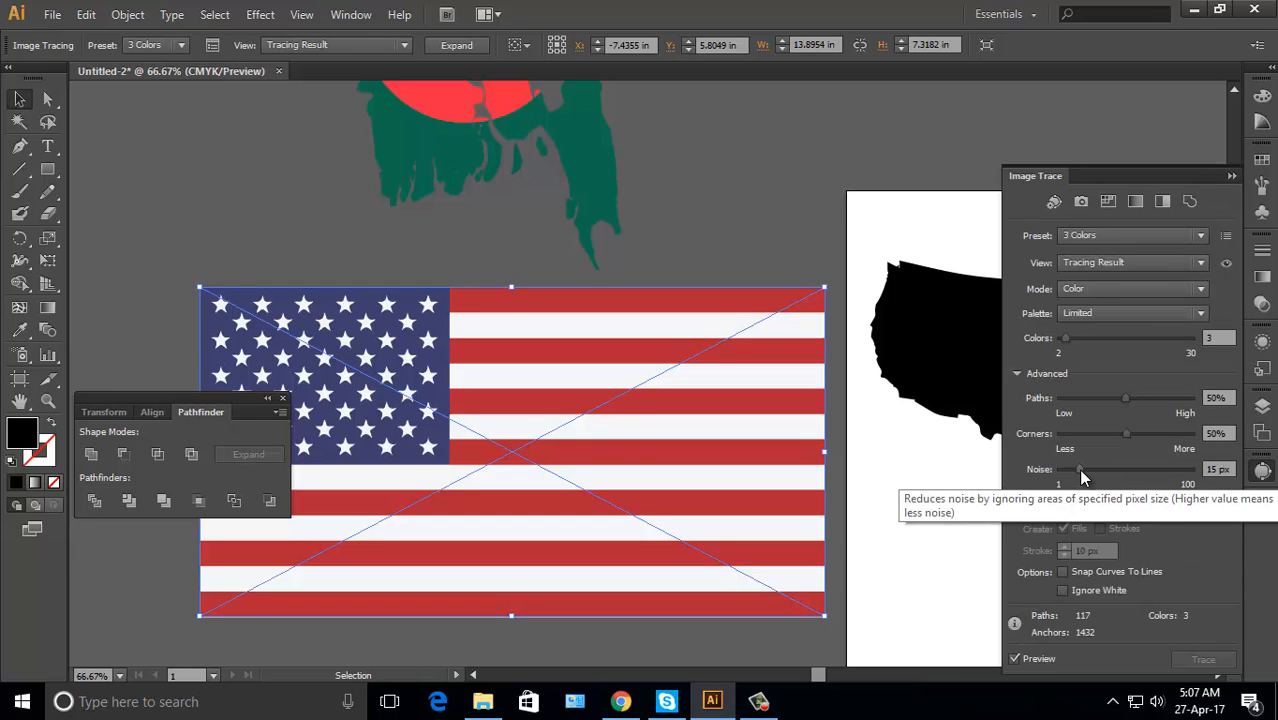
drag(1078, 469, 1018, 470)
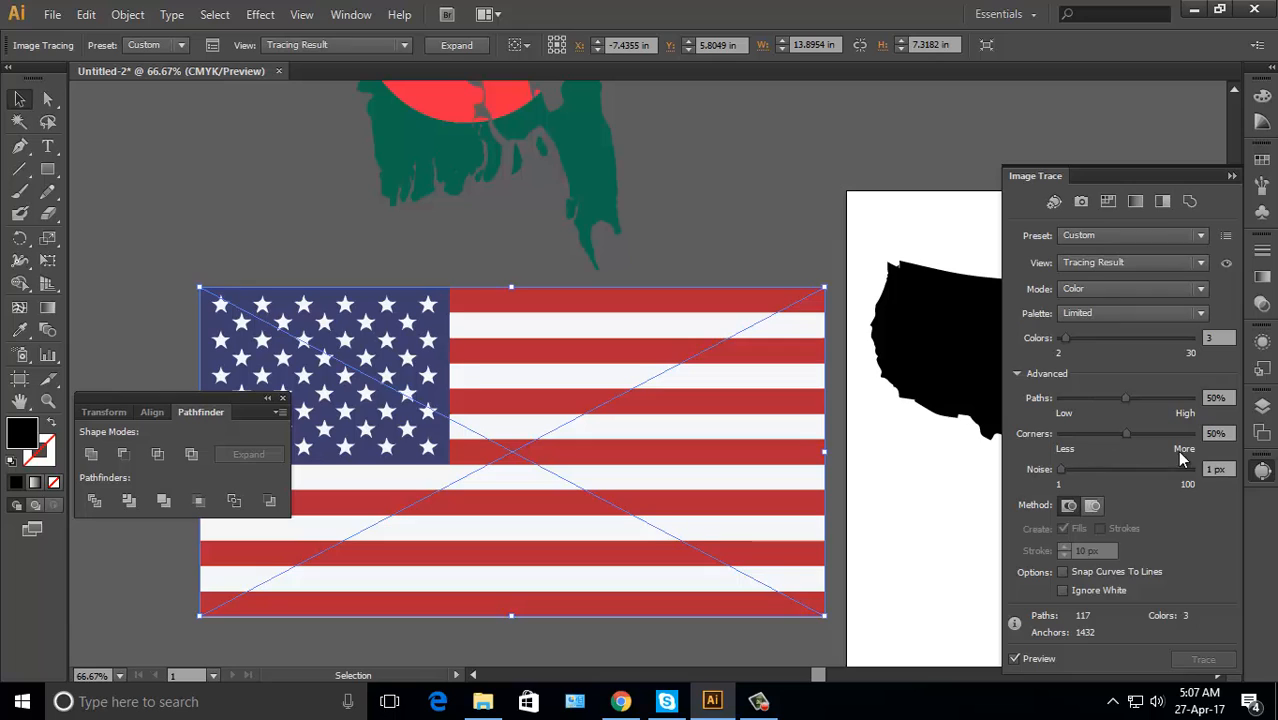
click(1186, 399)
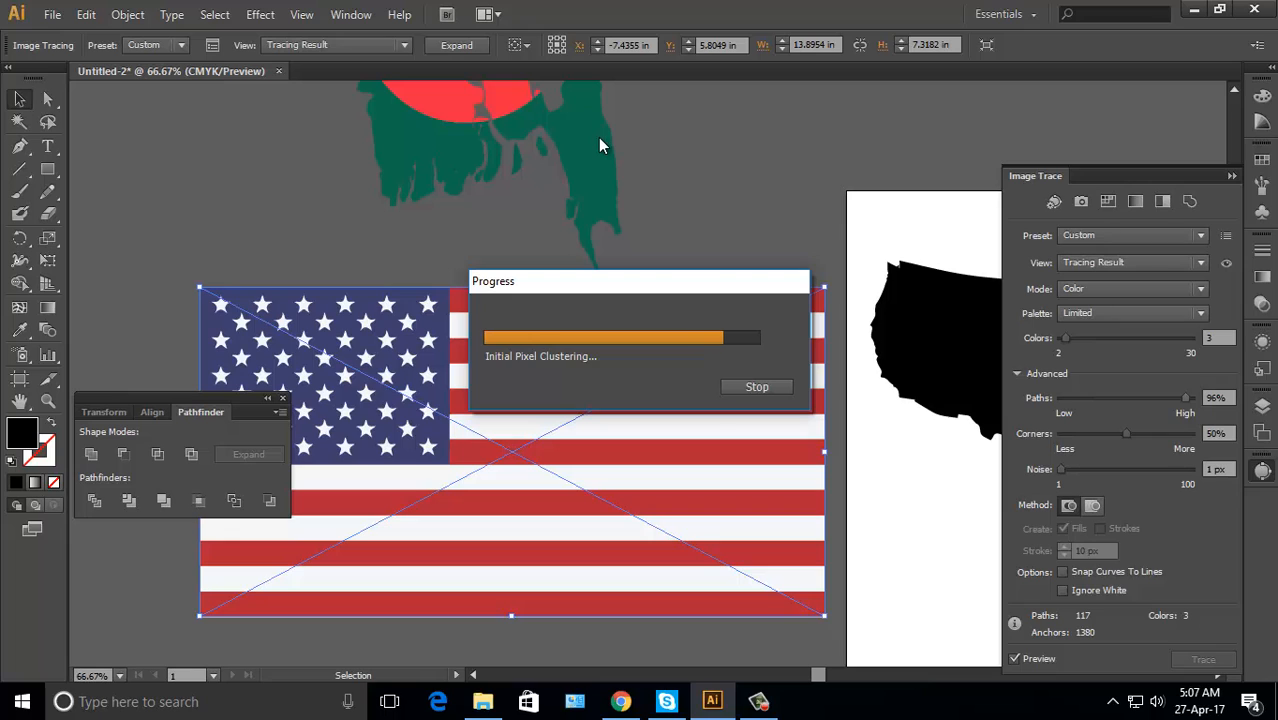
click(456, 46)
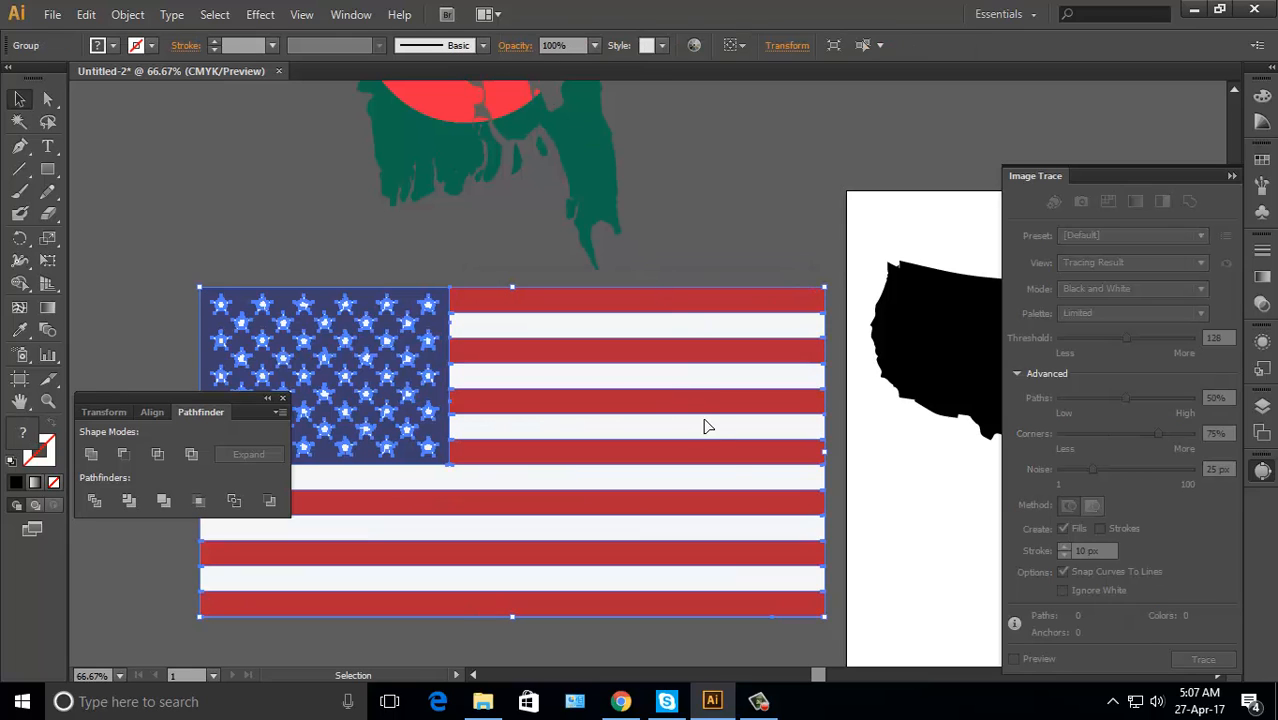
Scale the expanded US flag down to about the map's width and place it over the black map on the artboard
drag(876, 516, 622, 436)
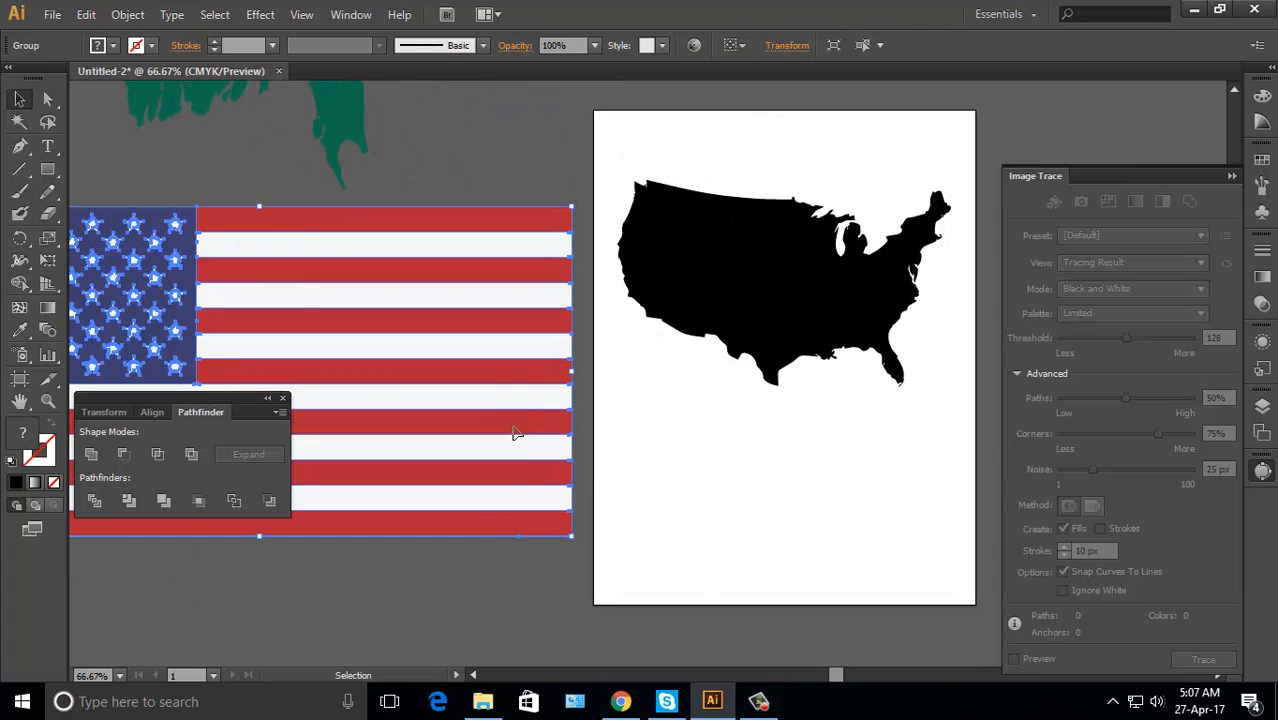
drag(601, 479, 712, 479)
drag(686, 535, 560, 440)
drag(403, 361, 803, 297)
drag(762, 305, 411, 331)
drag(459, 330, 586, 310)
click(836, 280)
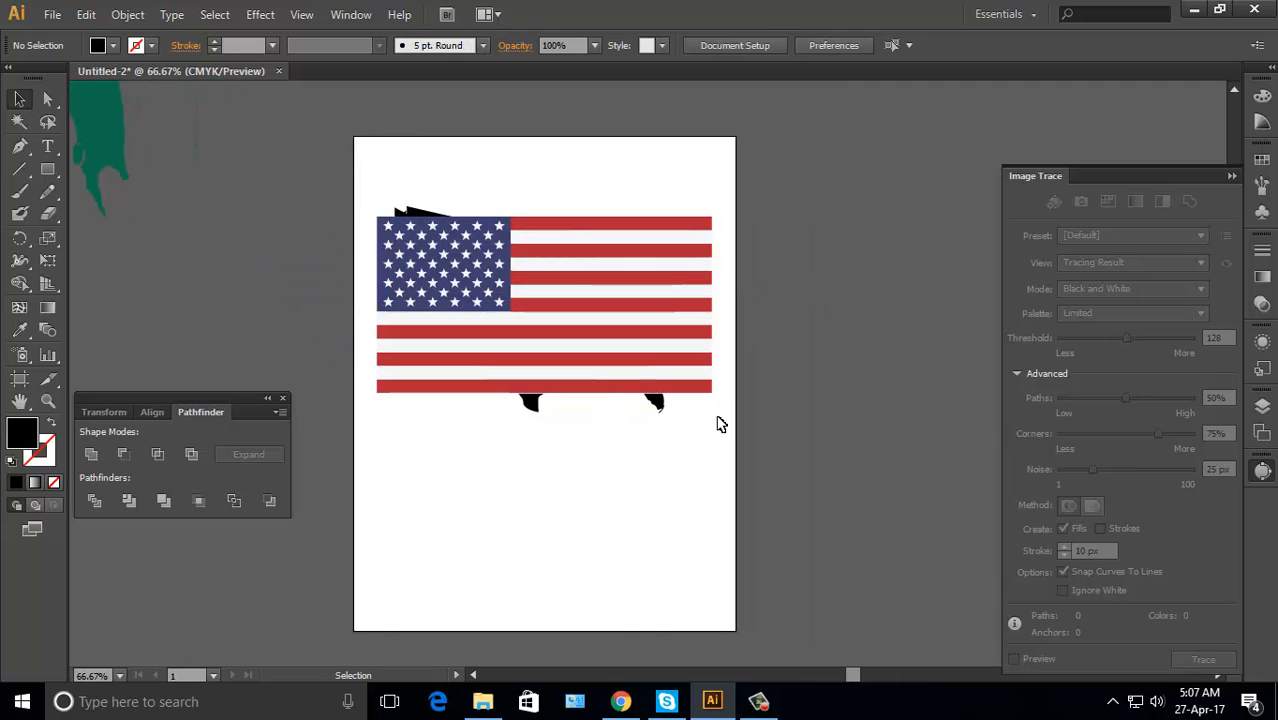
Enlarge the US flag proportionally around its centre until it covers the whole black map
click(664, 418)
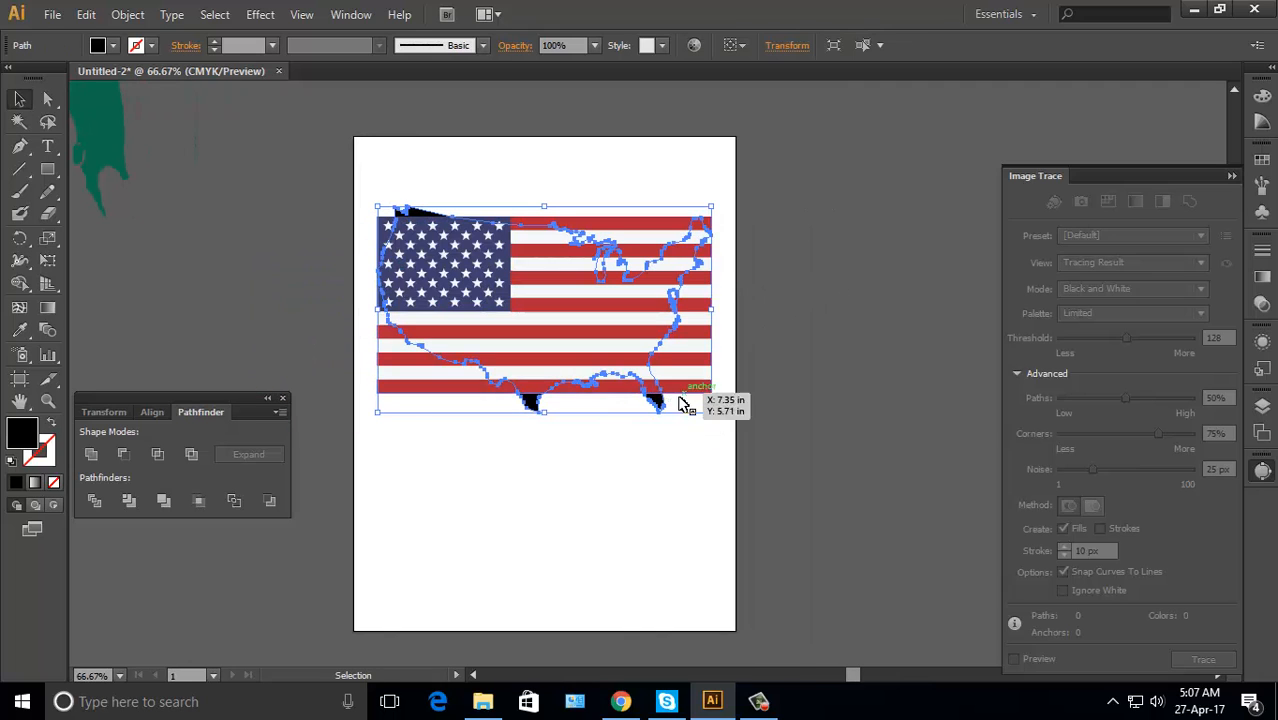
drag(724, 420, 753, 425)
key(ctrl+z)
click(706, 385)
Divide the overlapping US flag and map with Pathfinder and ungroup the resulting pieces
drag(807, 477, 308, 171)
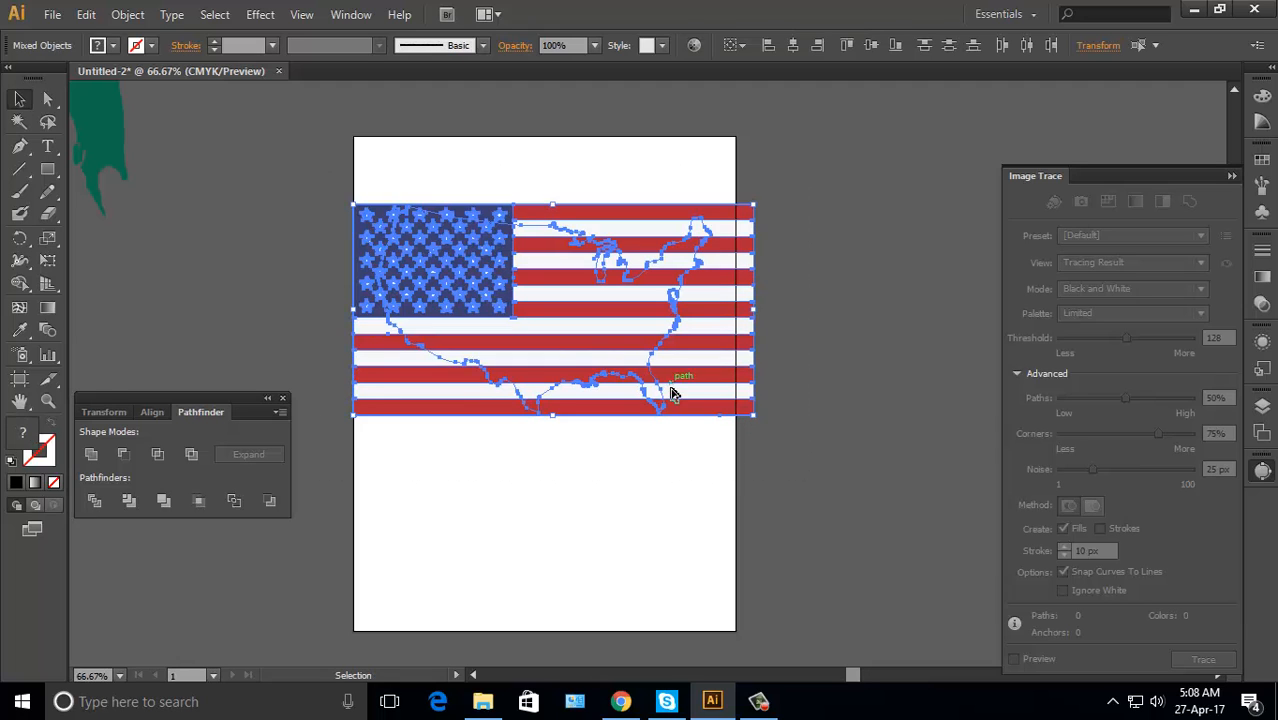
click(604, 332)
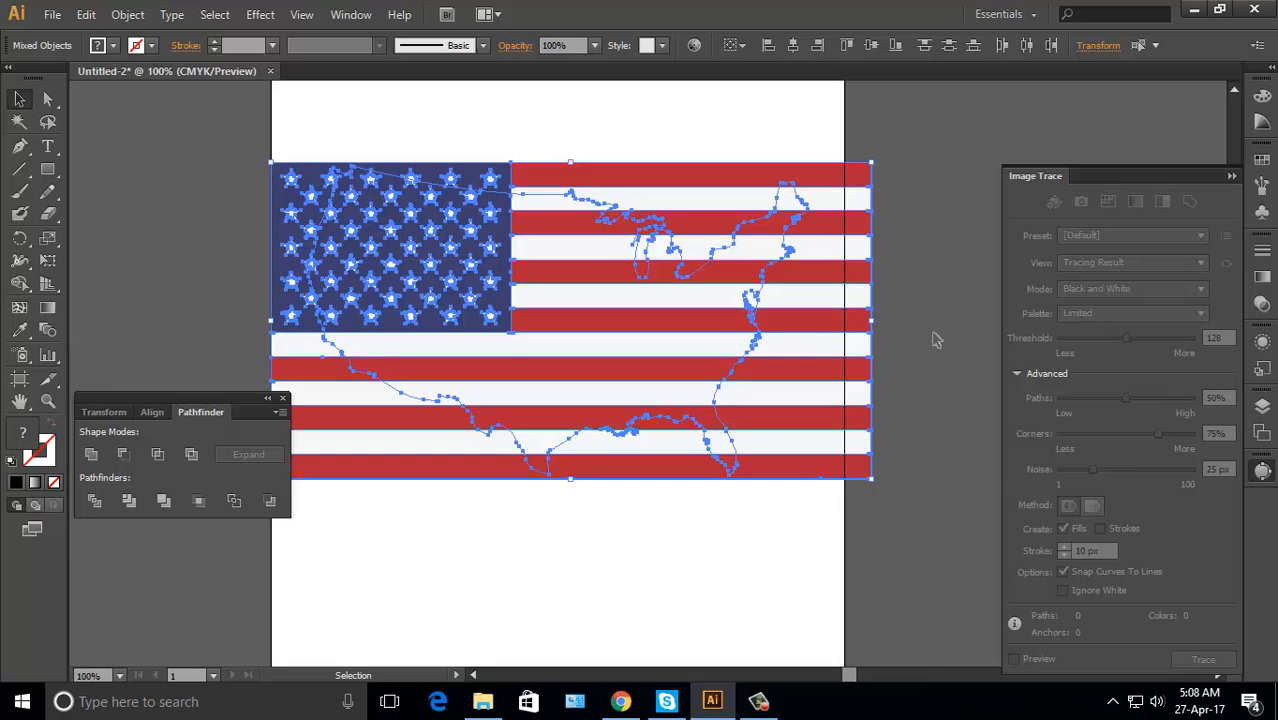
drag(953, 522, 245, 140)
scroll(245, 140, up, 3)
scroll(815, 300, down, 2)
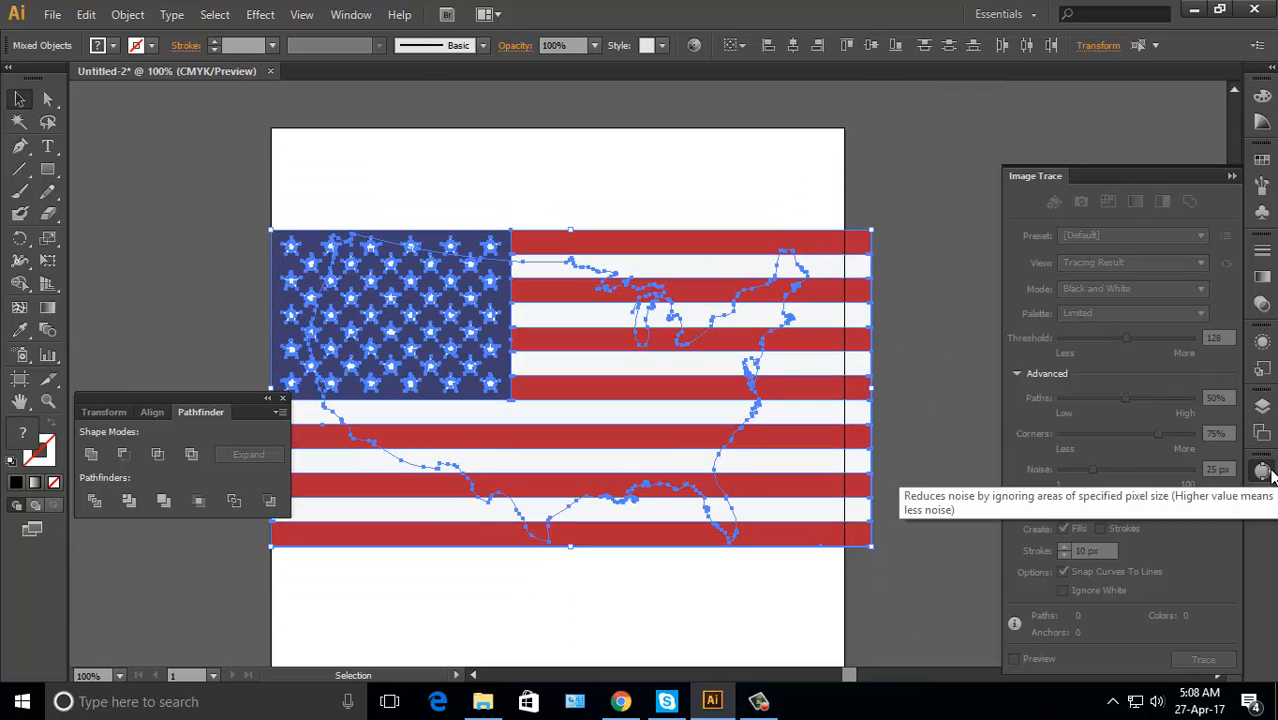
click(1262, 407)
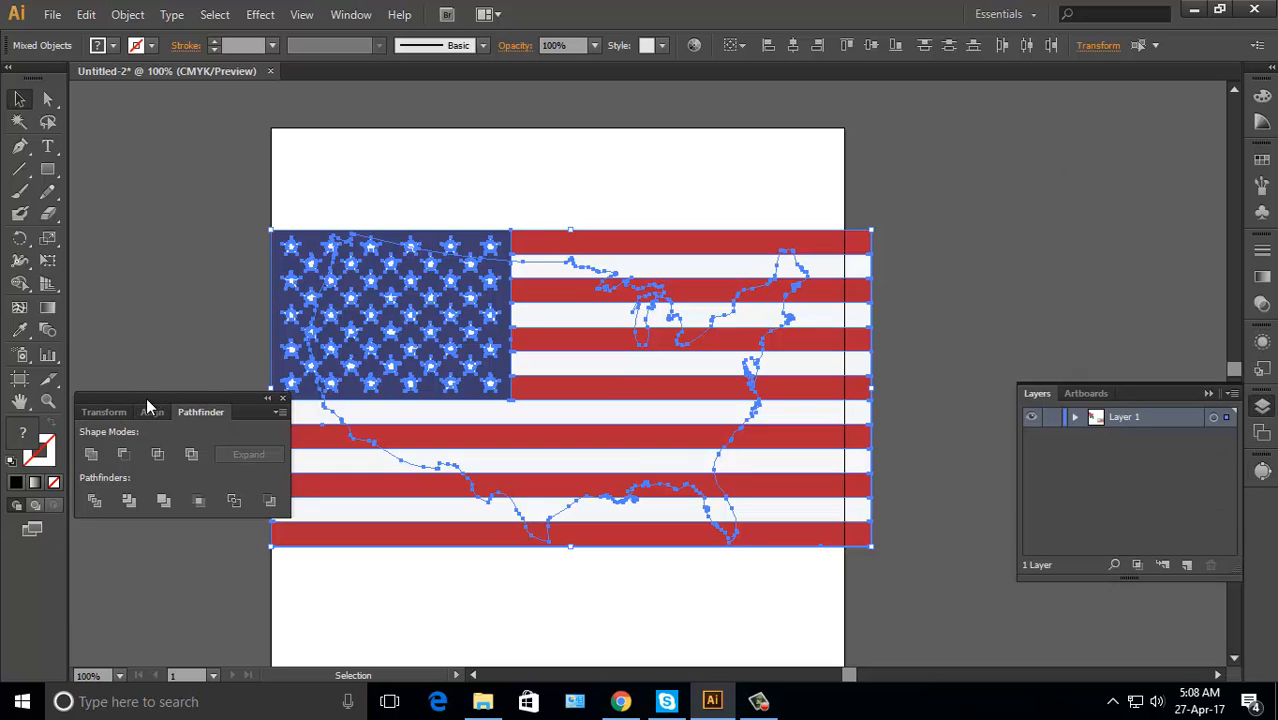
click(190, 413)
click(189, 411)
click(94, 502)
right_click(576, 352)
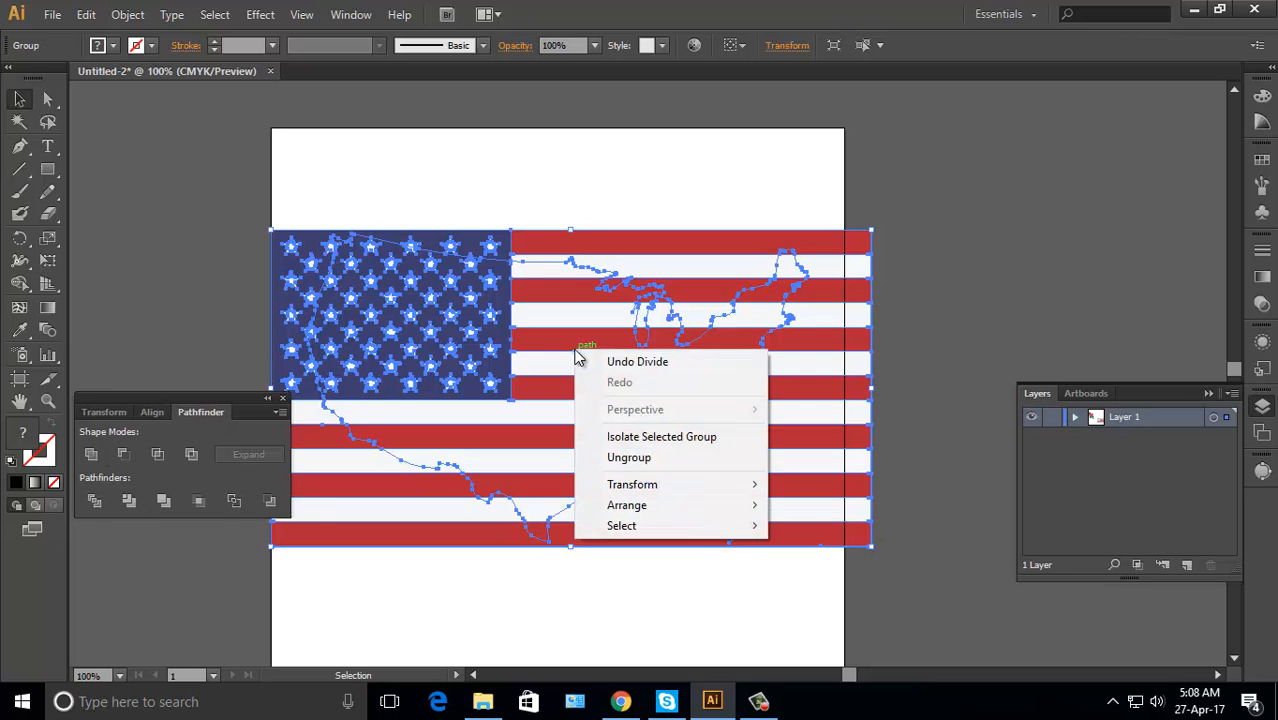
click(610, 451)
Delete the flag pieces beyond the map's east side and move the remaining pieces to the right of the artboard
drag(907, 402, 790, 559)
key(Delete)
drag(907, 407, 849, 212)
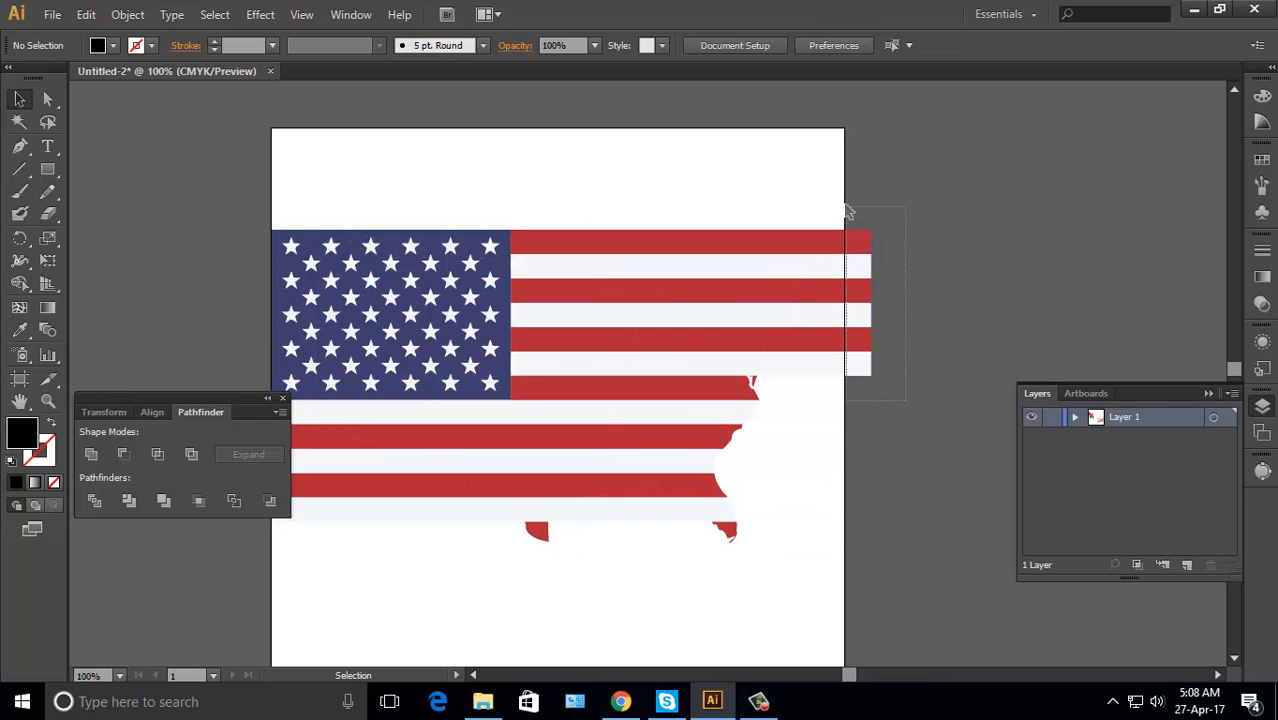
key(Delete)
key(ctrl+a)
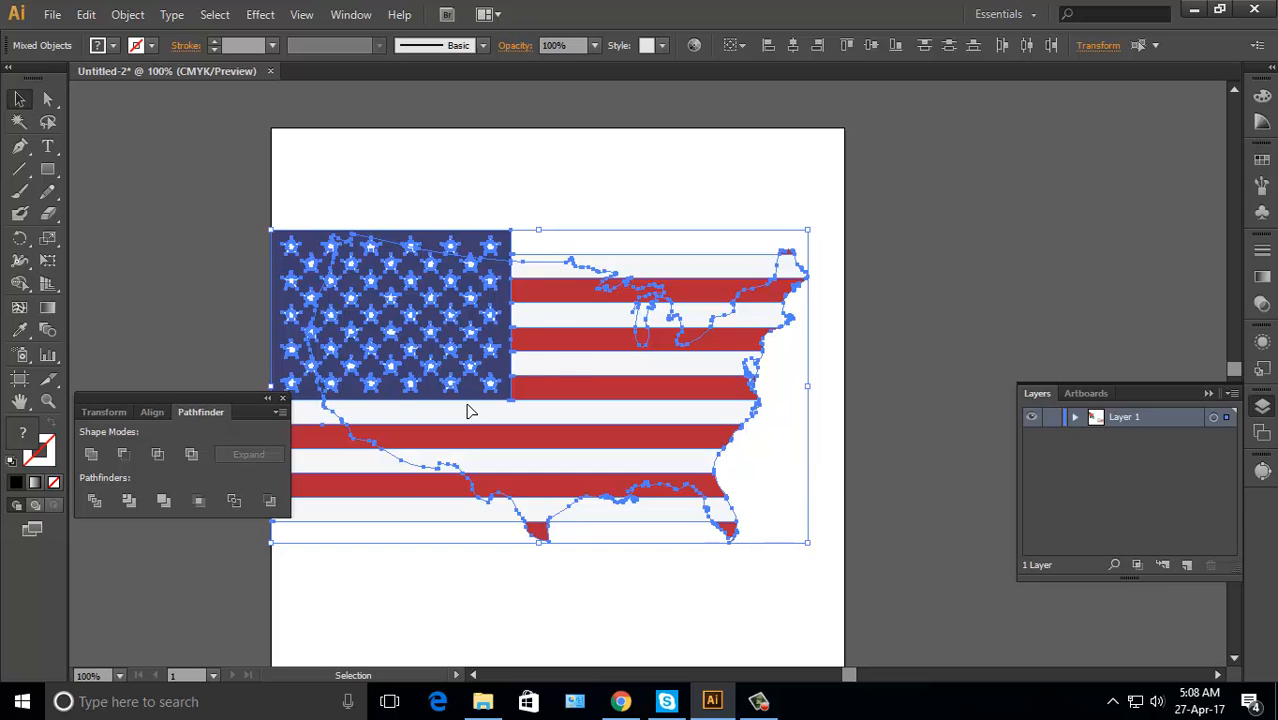
drag(470, 406, 1065, 256)
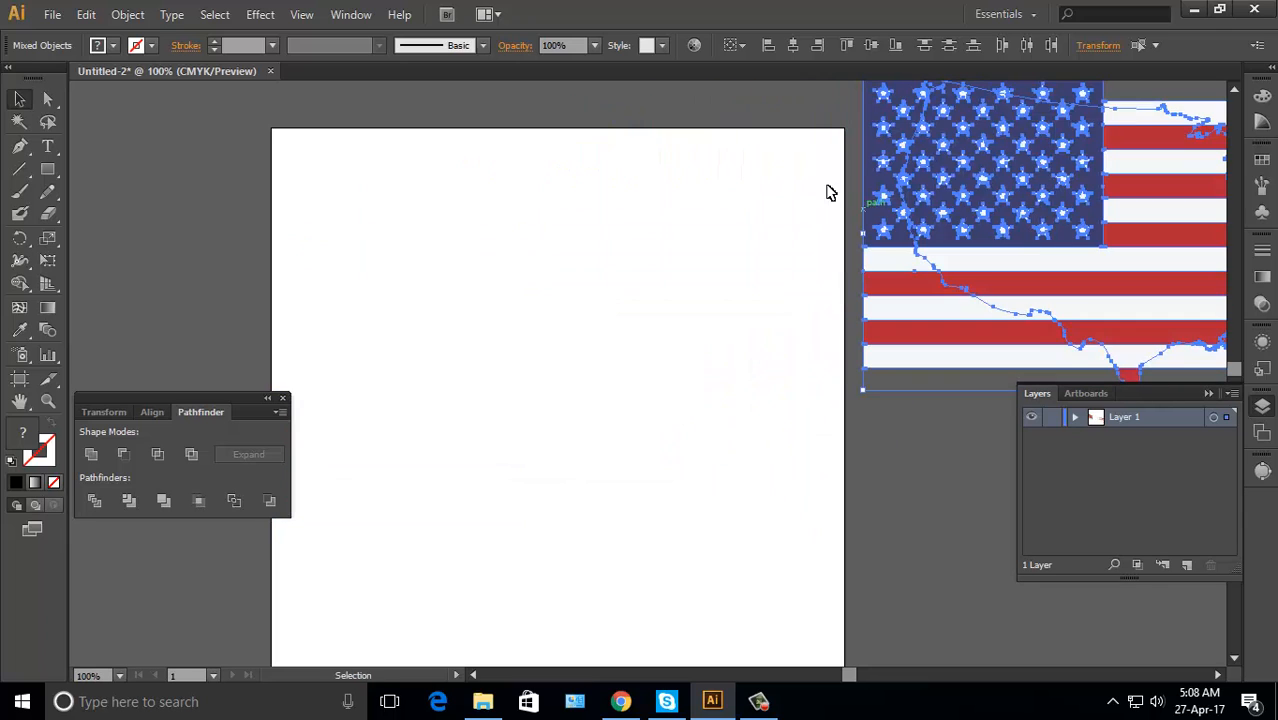
Delete the flag pieces and star leftovers lying outside the map's west and southwest edges
key(space)
drag(787, 388, 411, 126)
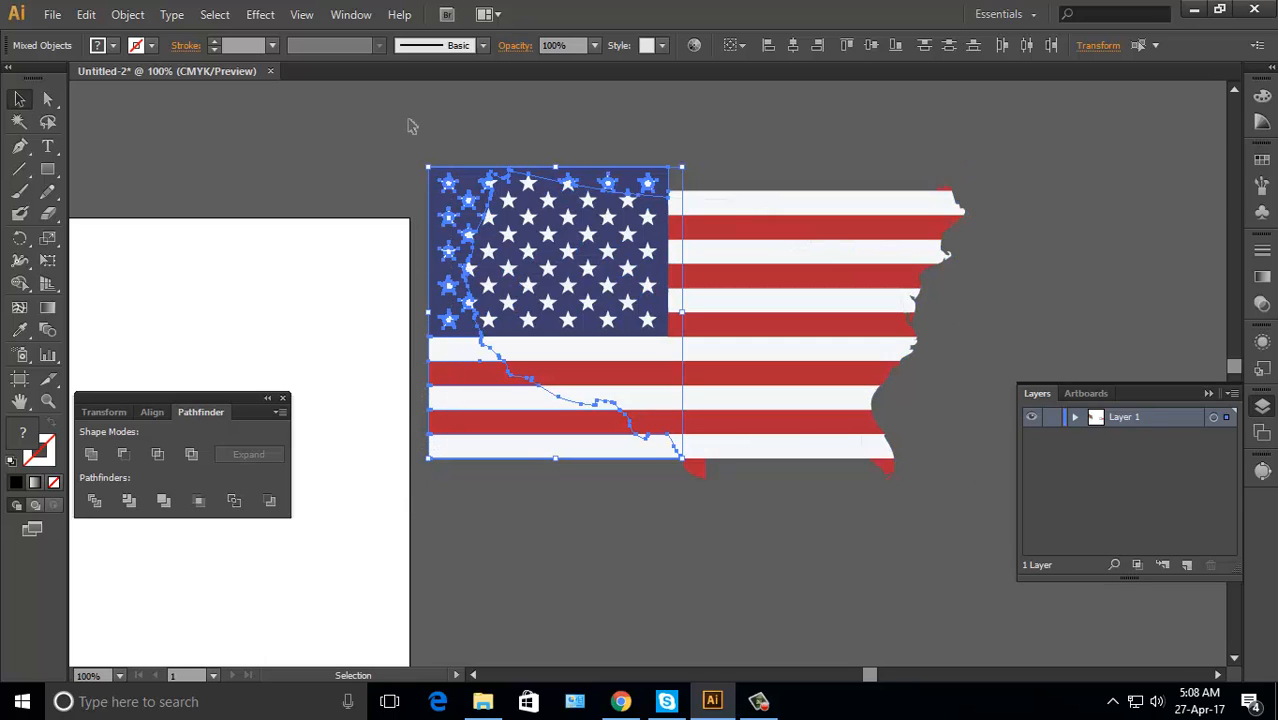
key(Delete)
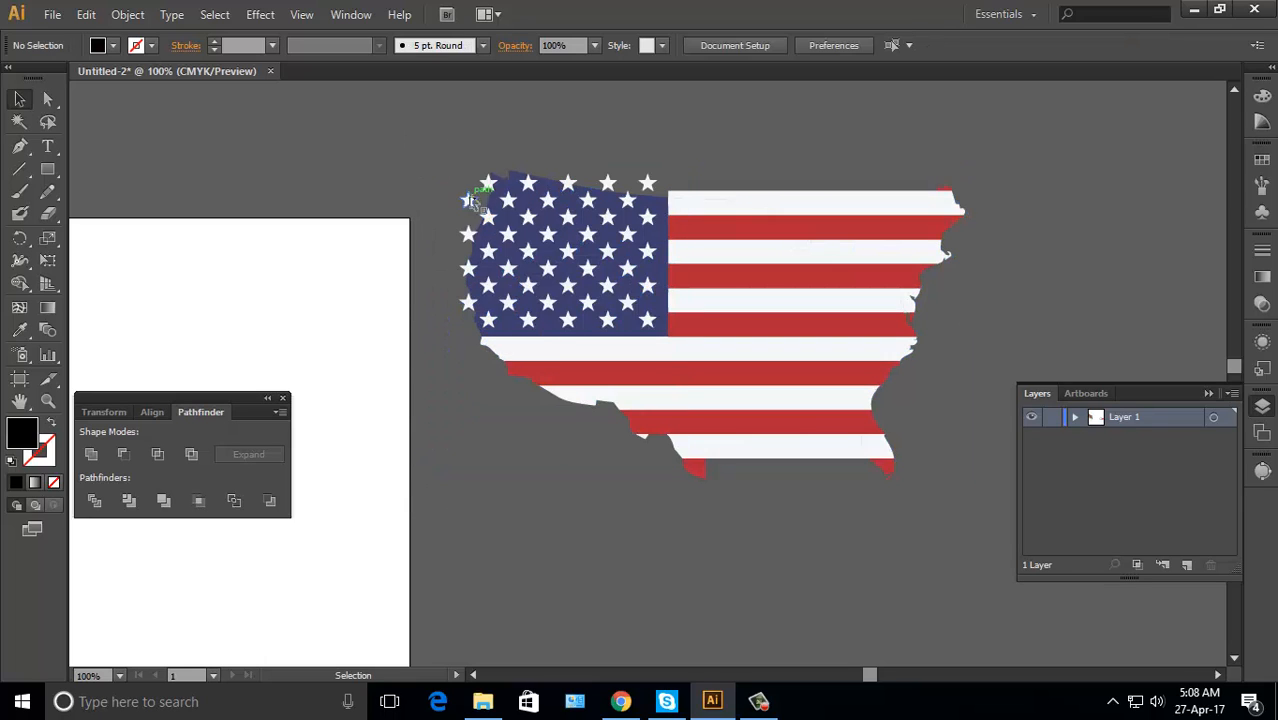
click(468, 201)
key(Delete)
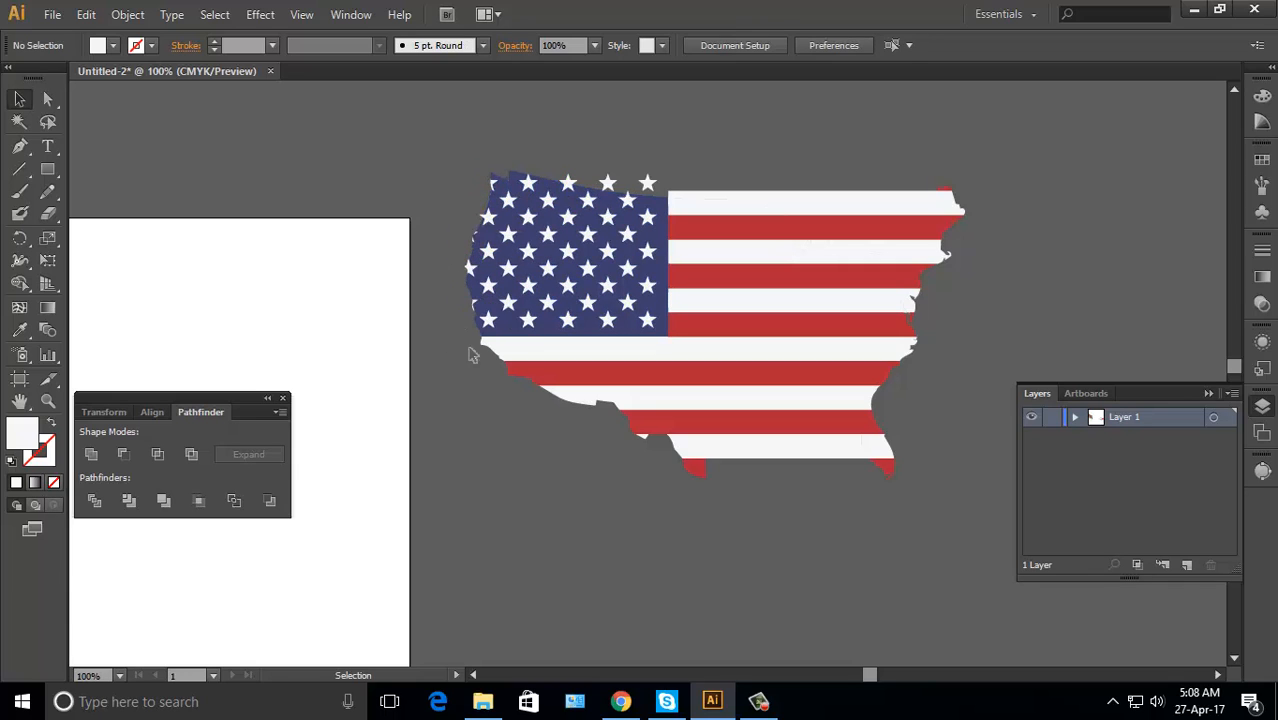
Delete the white and red stripe pieces lying outside the map's northern border above the Great Lakes
drag(628, 227, 418, 44)
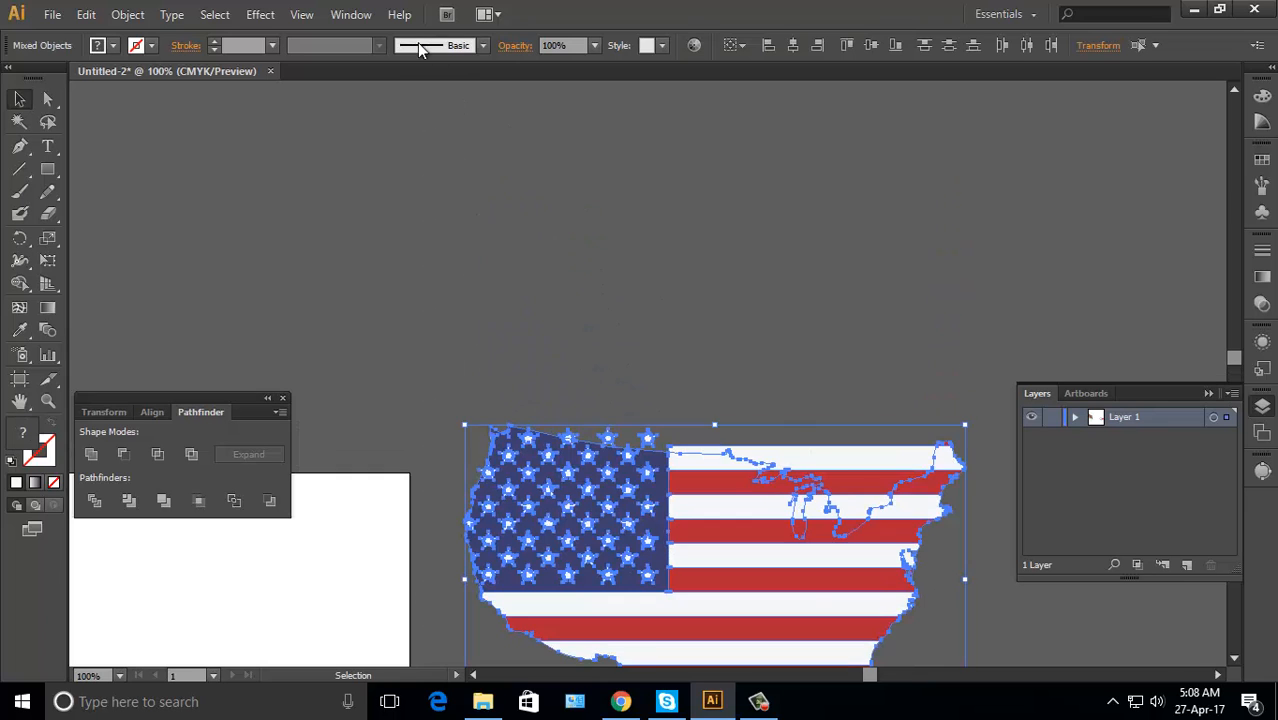
drag(799, 500, 716, 316)
ctrl+click(716, 320)
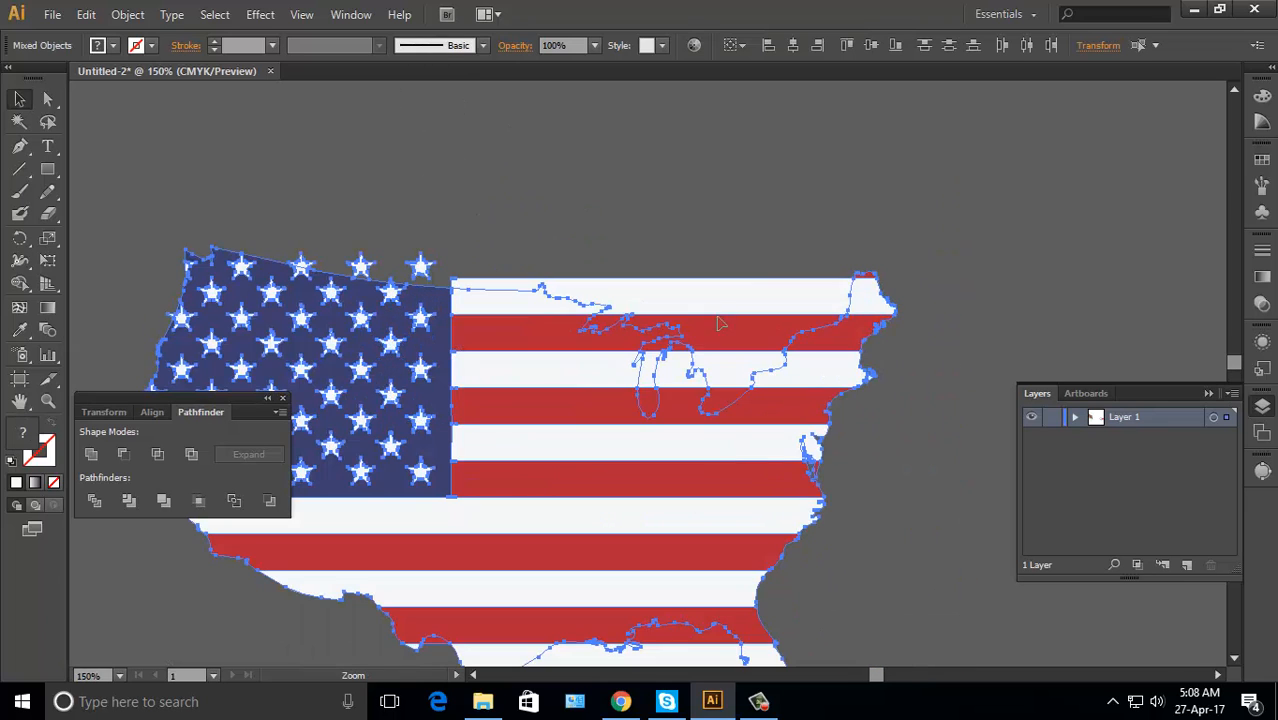
click(750, 216)
click(726, 338)
key(Delete)
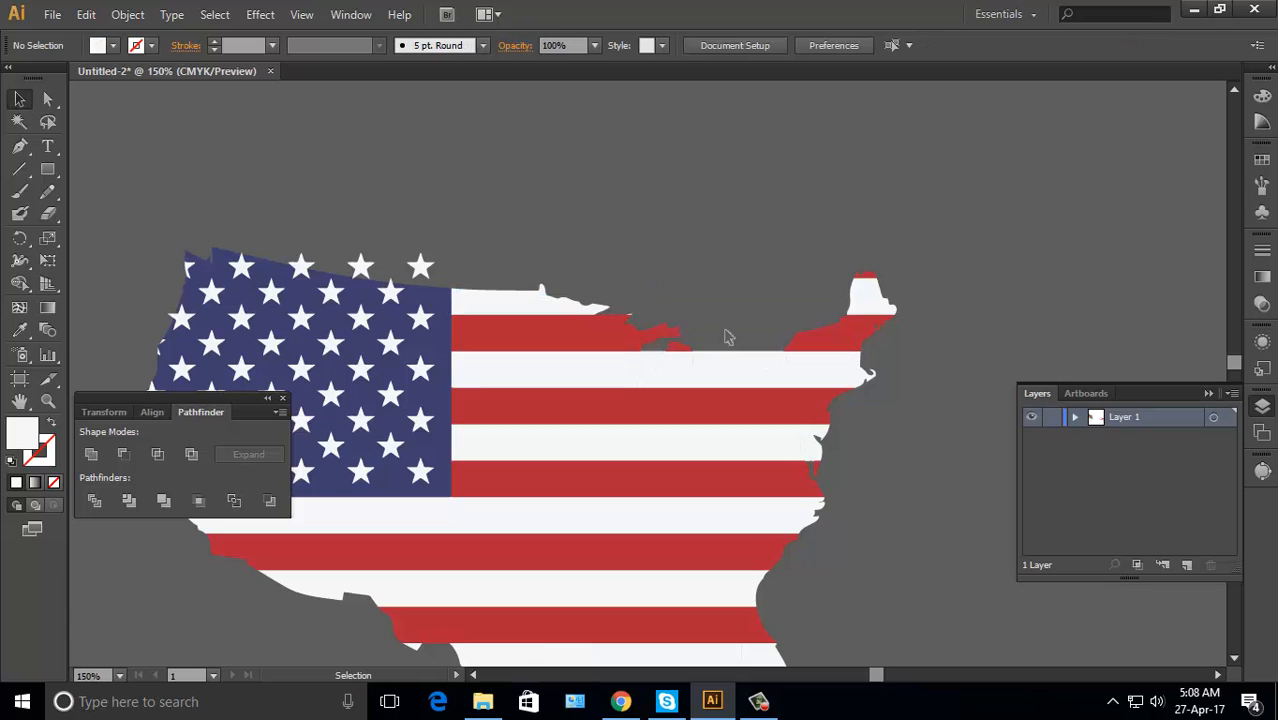
Delete the star fragments sticking out above the map's northern edge beside the blue field
drag(346, 226, 347, 226)
key(Delete)
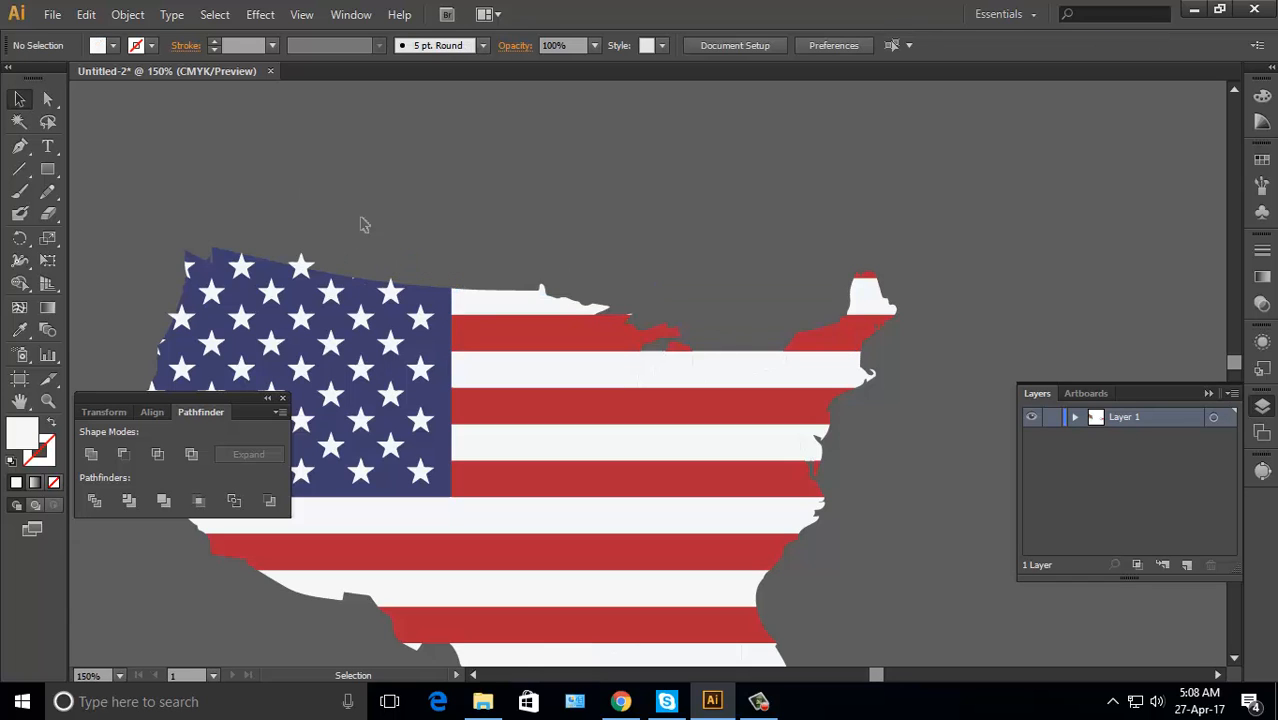
click(306, 258)
key(Delete)
Delete the fragment of the cut star that protrudes beyond the upper west edge of the blue field
key(ctrl+a)
drag(484, 295, 514, 195)
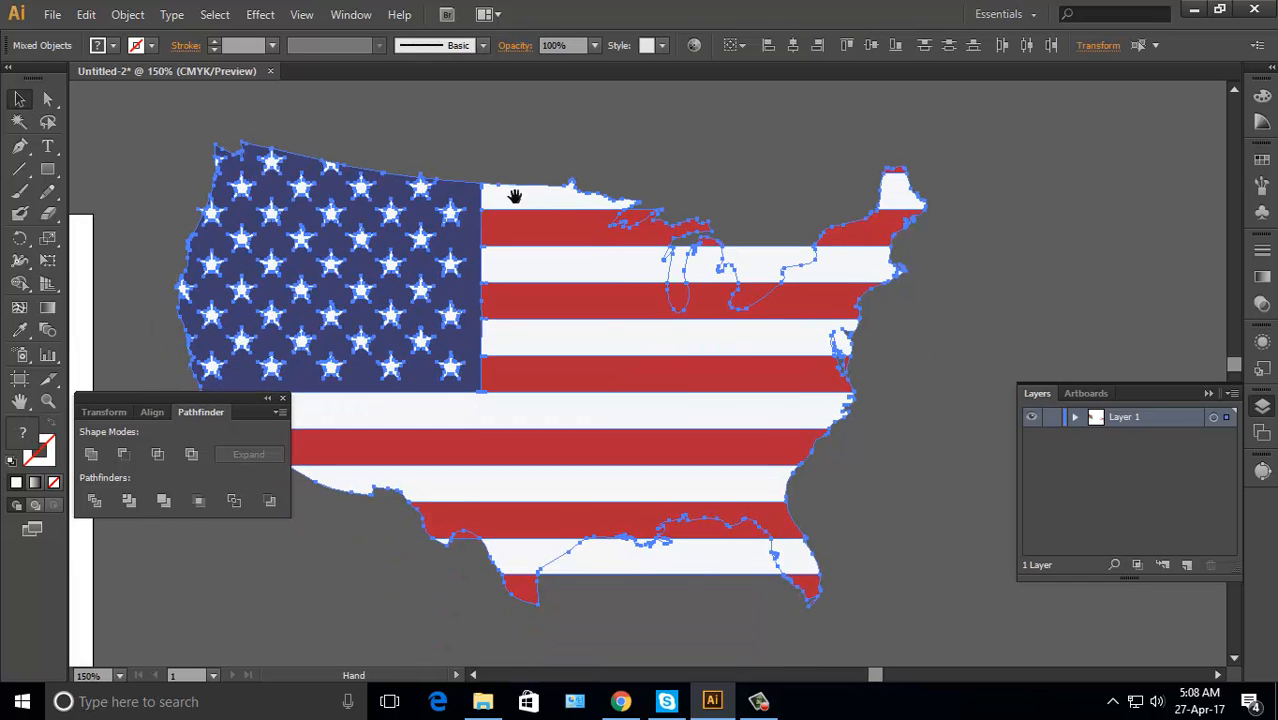
ctrl+click(364, 200)
ctrl+click(537, 354)
ctrl+click(613, 354)
ctrl+click(613, 354)
drag(767, 420, 639, 134)
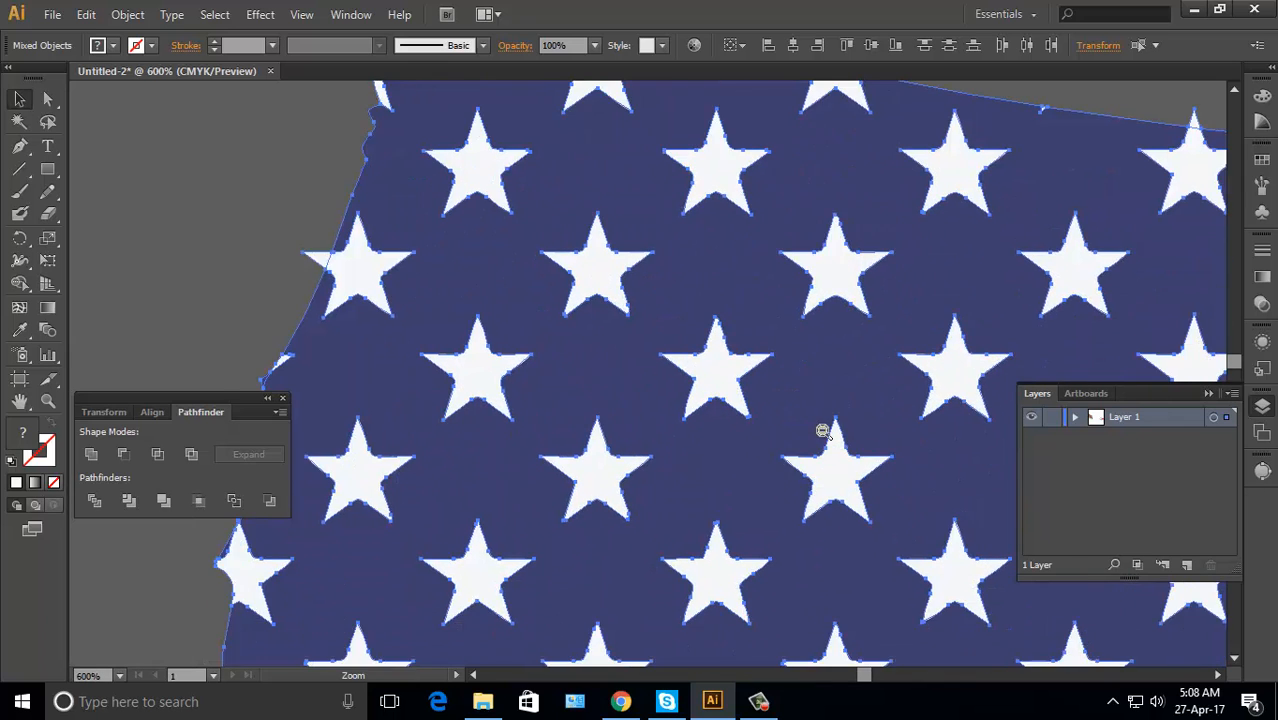
ctrl+alt+click(822, 429)
ctrl+alt+click(823, 427)
click(208, 240)
click(258, 244)
key(Delete)
Delete the small blue leftover pieces protruding beyond the west coast edge of the blue star field
drag(288, 368, 399, 224)
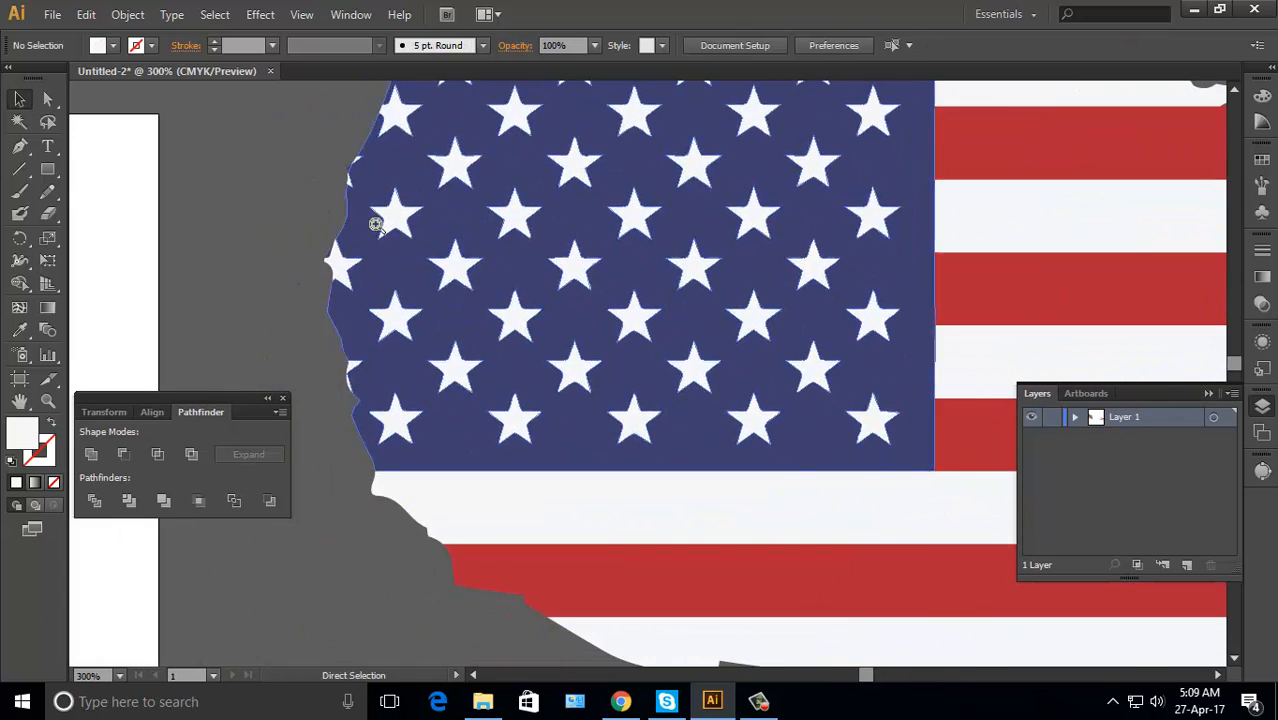
ctrl+click(374, 222)
ctrl+click(579, 298)
drag(652, 314, 707, 405)
key(Delete)
click(692, 377)
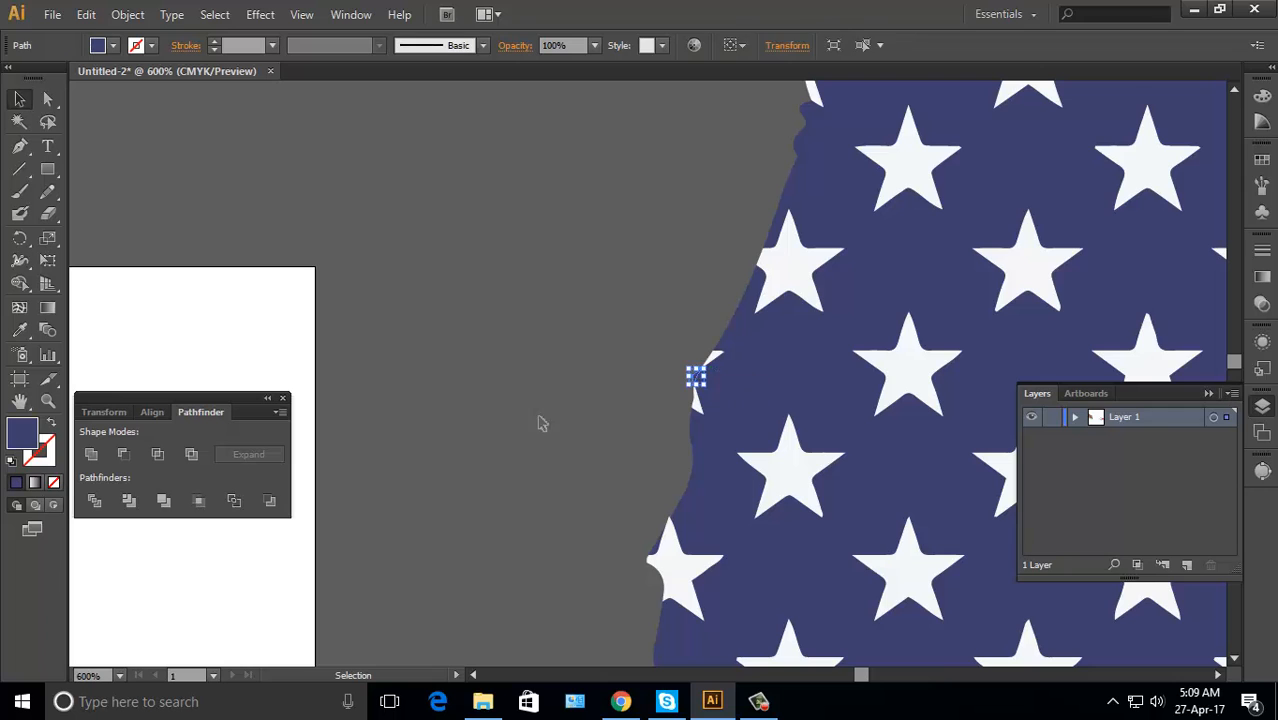
key(Delete)
Delete the red stripe piece lying outside the map's southern border at the notch west of Texas
key(ctrl+a)
drag(621, 369, 585, 234)
drag(665, 650, 642, 491)
drag(1060, 640, 239, 245)
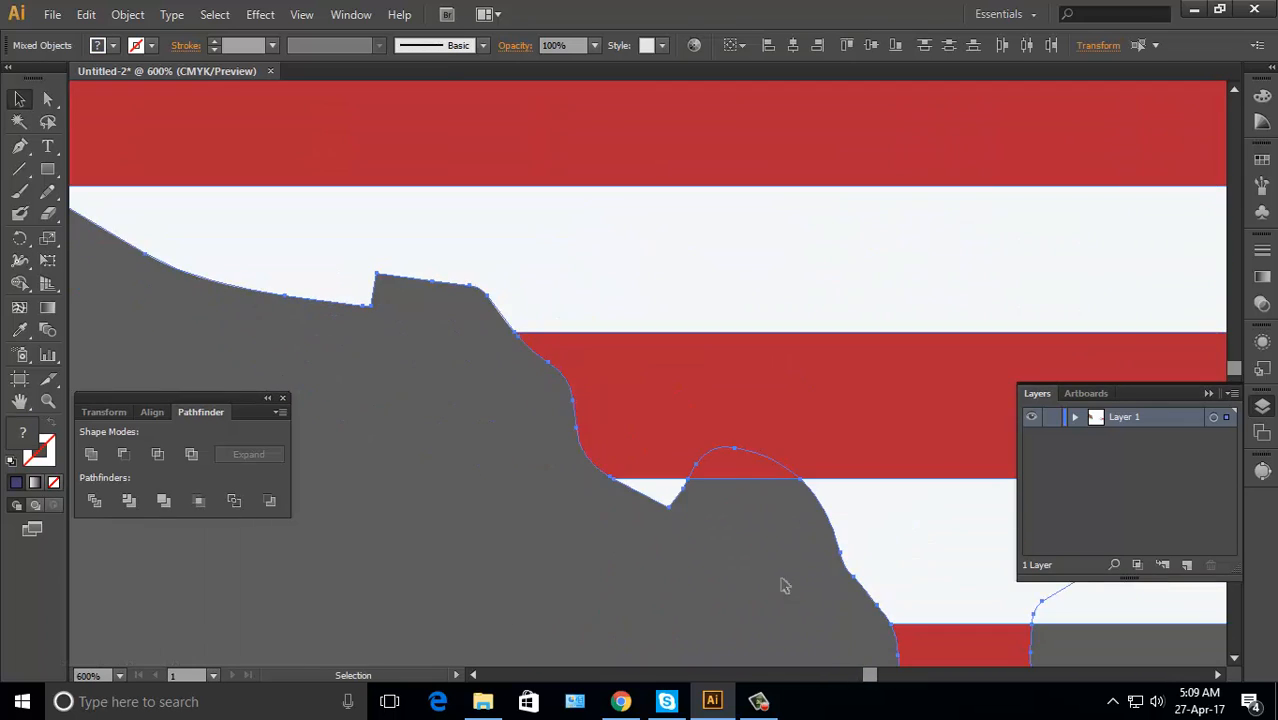
click(782, 585)
click(732, 475)
key(Delete)
Delete the stripe pieces lying outside the map in the Gulf area east of Texas's southern tip
drag(756, 560, 391, 300)
key(ctrl+a)
drag(835, 435, 543, 525)
drag(730, 523, 636, 376)
key(Delete)
click(622, 303)
key(Delete)
Delete the leftover red stripe pieces outside the map along the Louisiana coast and across to Florida
key(ctrl+a)
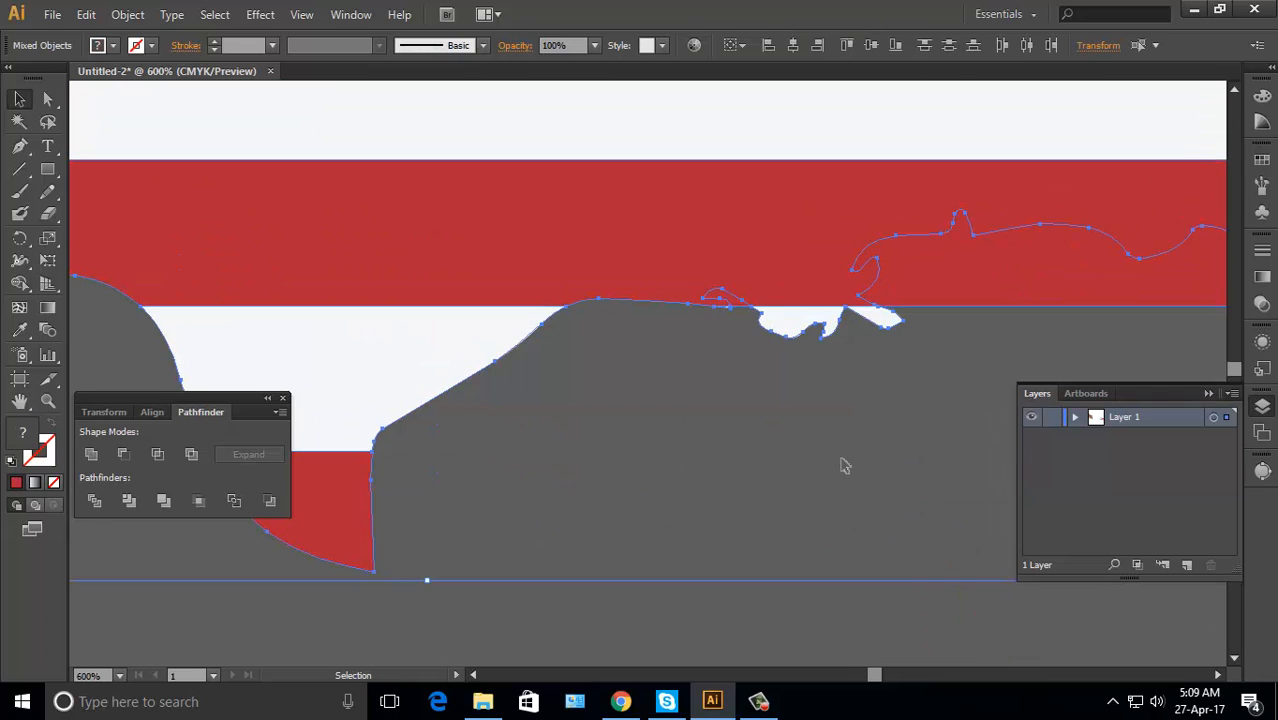
click(743, 313)
key(Delete)
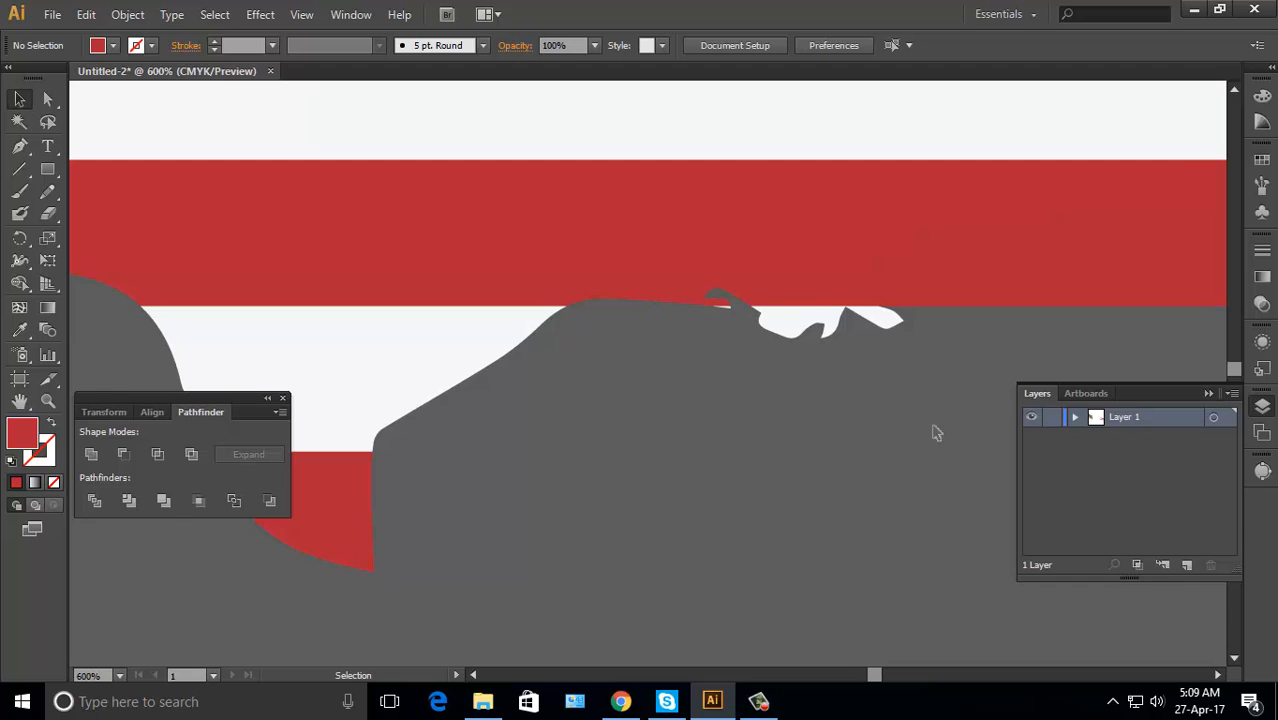
drag(1098, 446, 805, 495)
key(ctrl+a)
drag(778, 390, 738, 320)
key(Delete)
Delete the white stripe leftover filling the narrow bay inlet on the map's mid-Atlantic east coast
drag(924, 468, 586, 466)
key(ctrl+a)
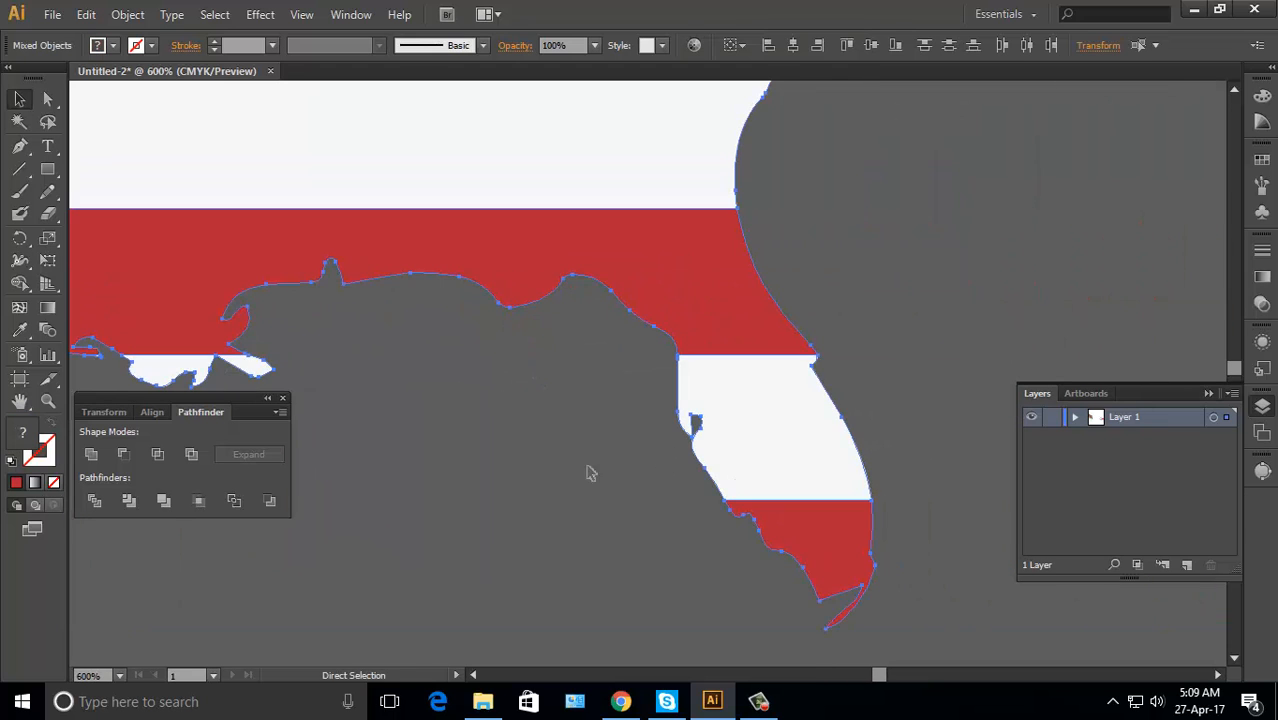
drag(984, 100, 836, 391)
drag(925, 90, 907, 491)
click(907, 491)
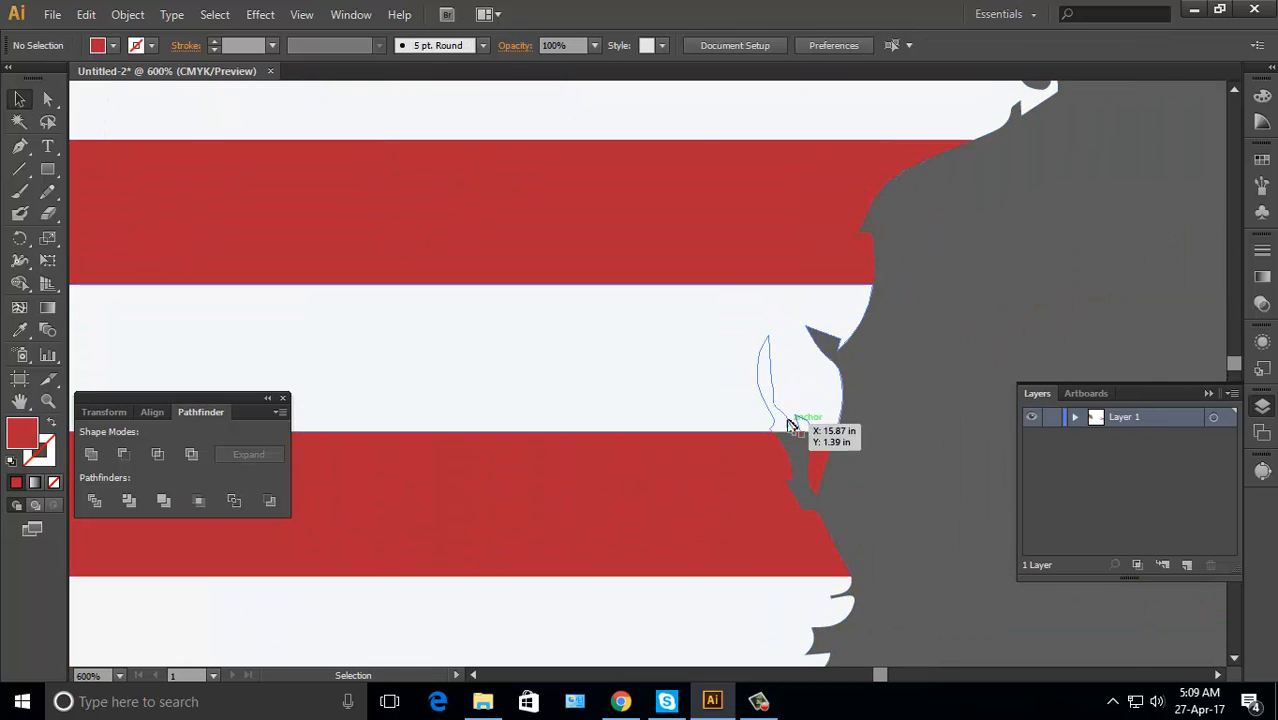
click(779, 422)
key(Delete)
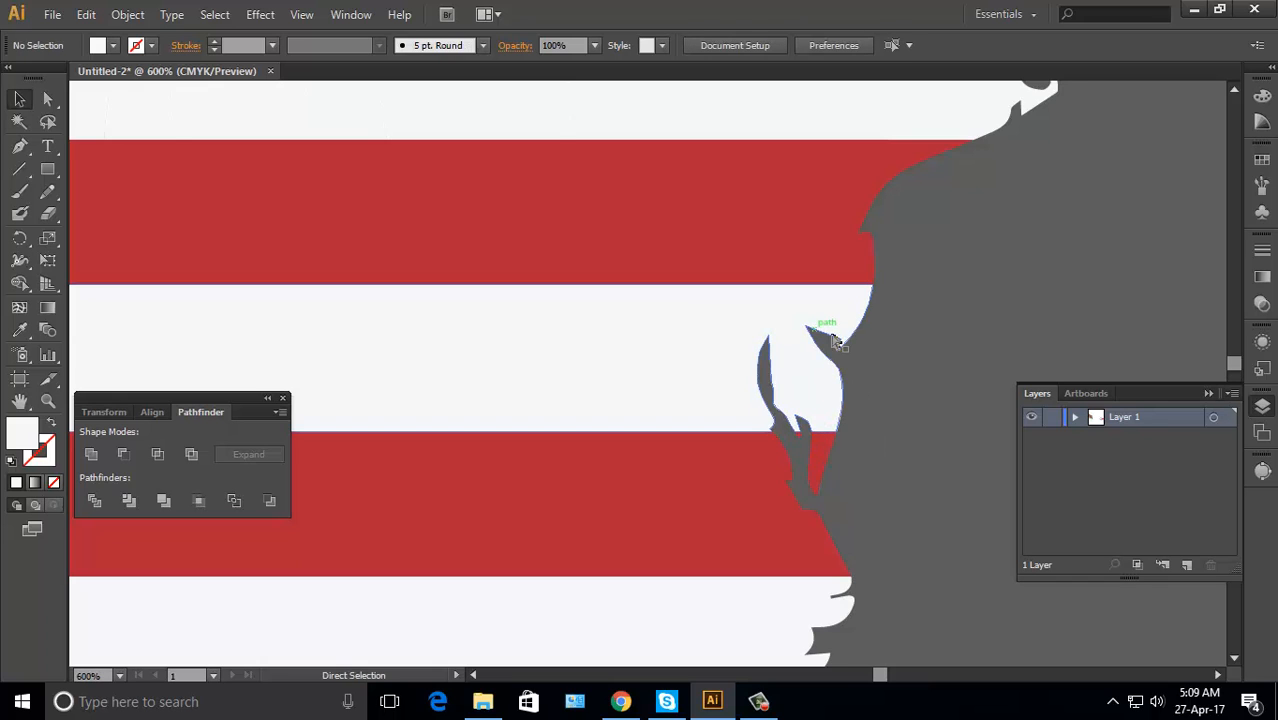
Delete the stripe pieces covering the Great Lakes area east of Michigan and the Lake Michigan shape
key(ctrl+a)
drag(822, 334, 813, 245)
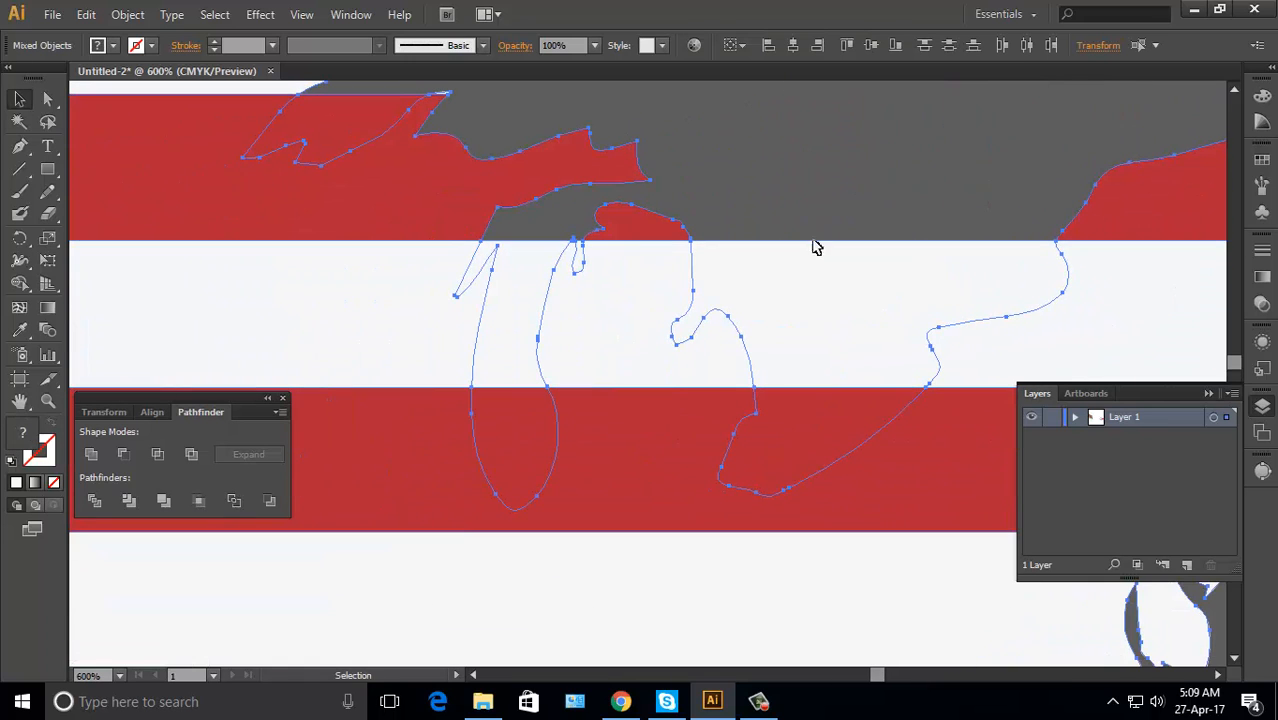
click(806, 425)
key(Delete)
click(506, 425)
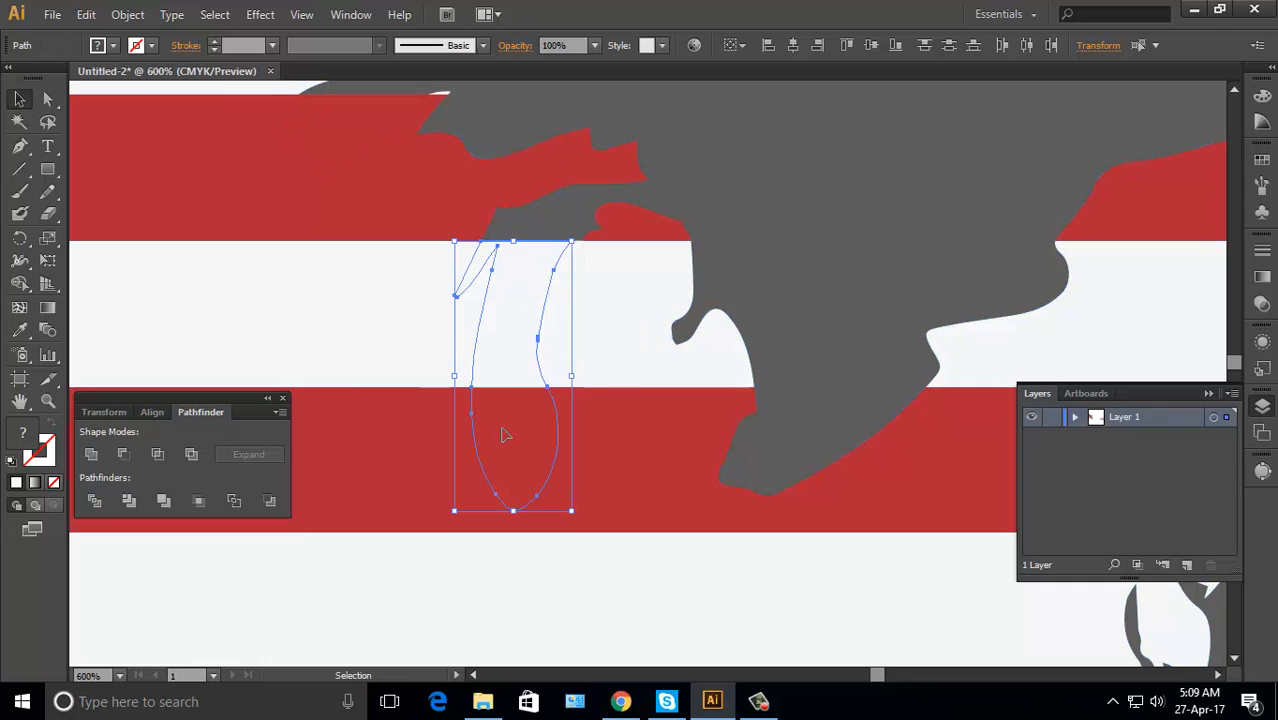
key(Delete)
Delete the red leftover piece covering the western end of Lake Superior at the map's northern border
drag(517, 226, 685, 445)
ctrl+alt+click(698, 414)
ctrl+alt+click(698, 414)
ctrl+alt+click(698, 414)
key(ctrl+a)
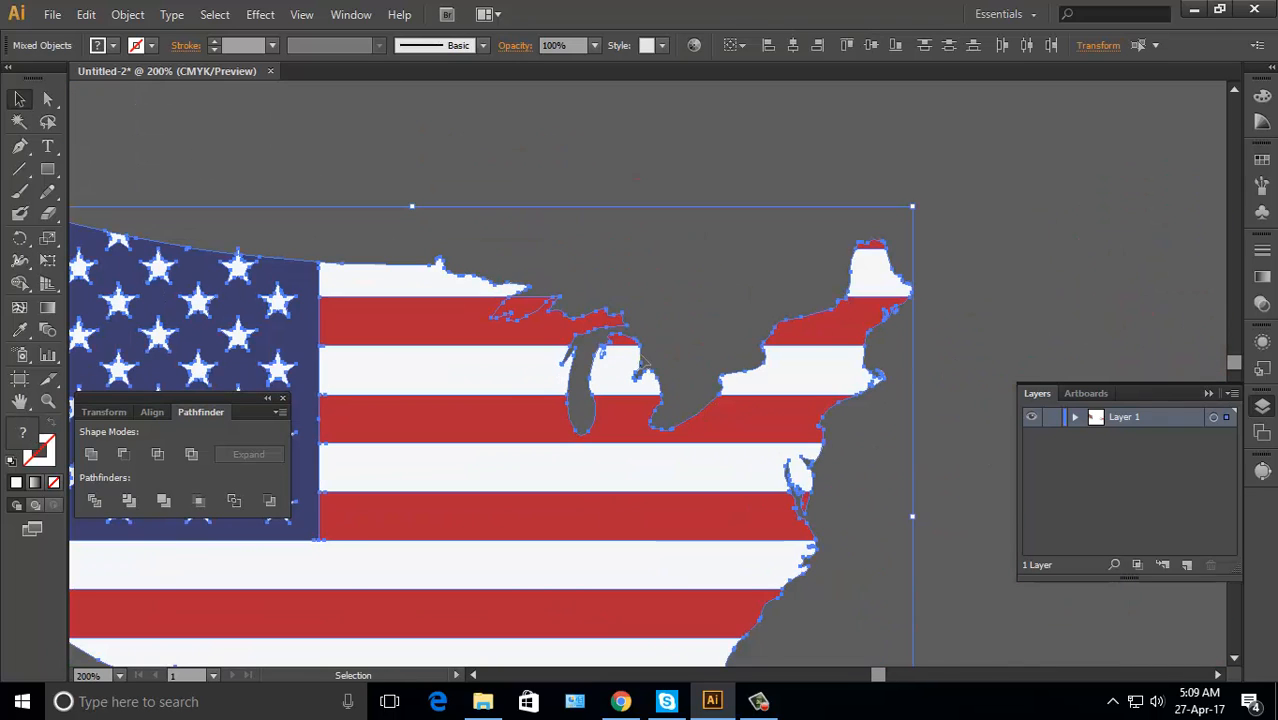
drag(656, 262, 868, 283)
click(750, 315)
click(733, 333)
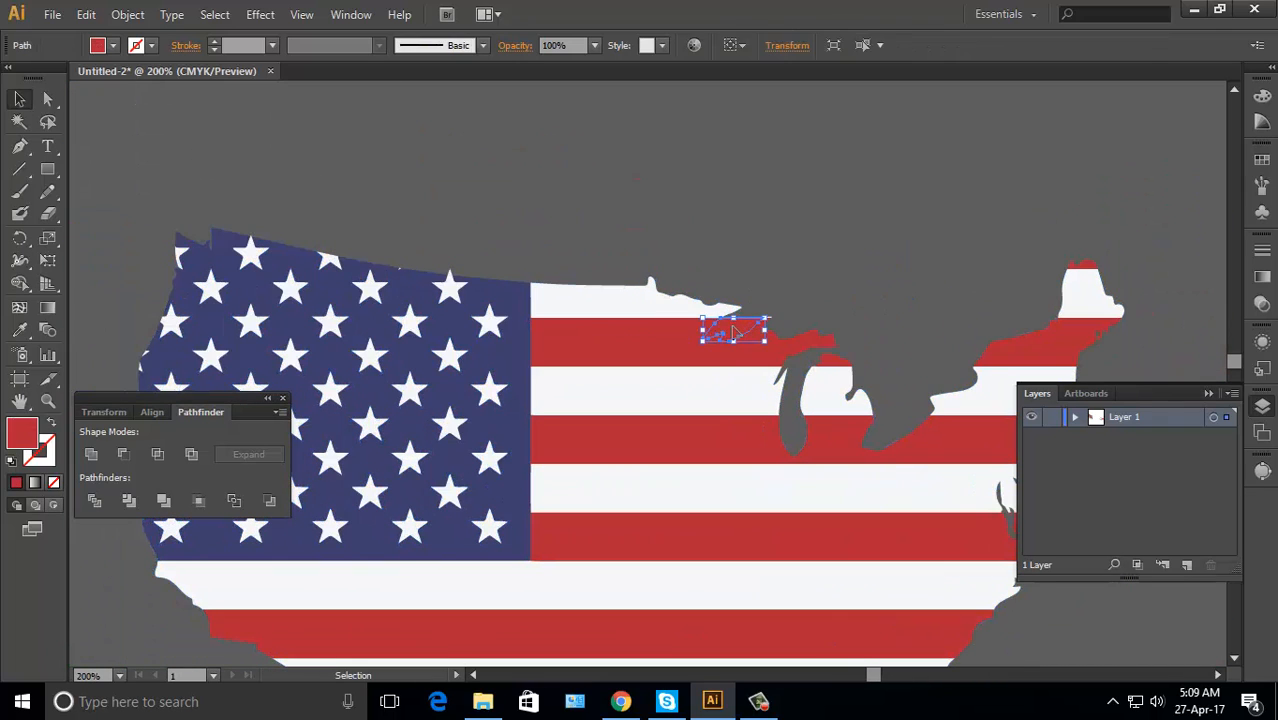
key(Delete)
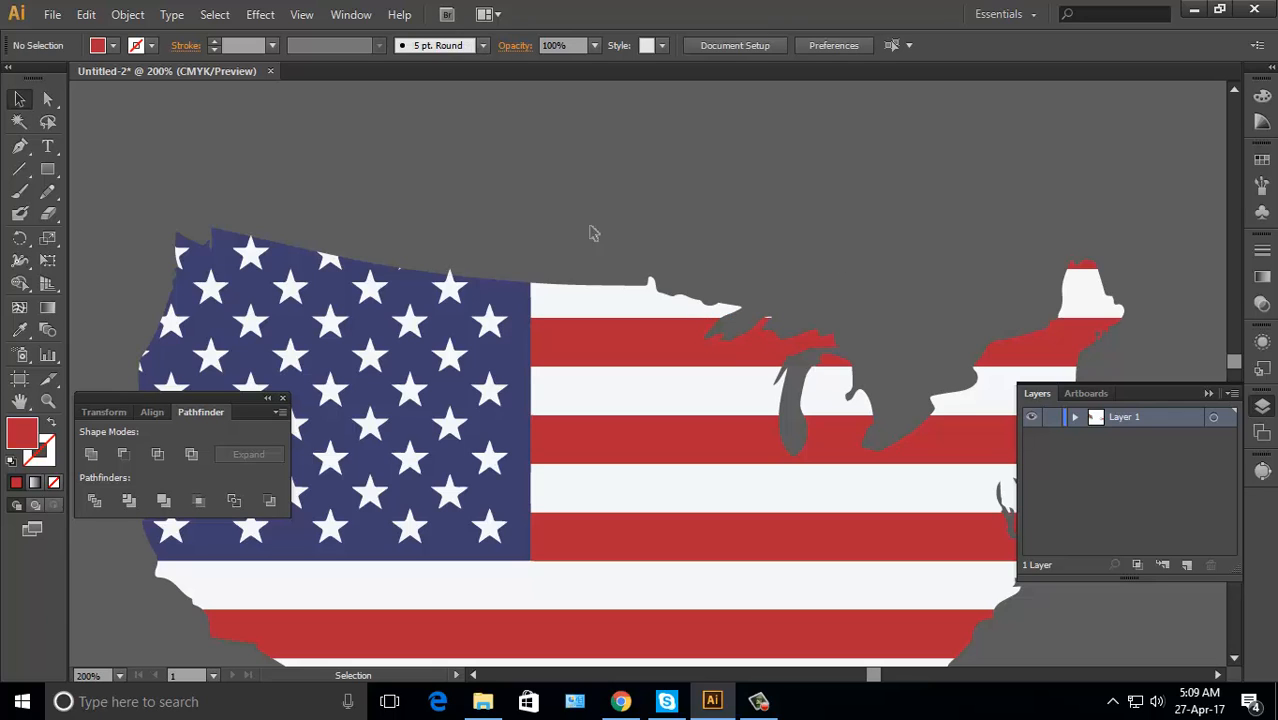
Delete the star tip protruding above the northern edge near the east end of the blue field
ctrl+click(698, 356)
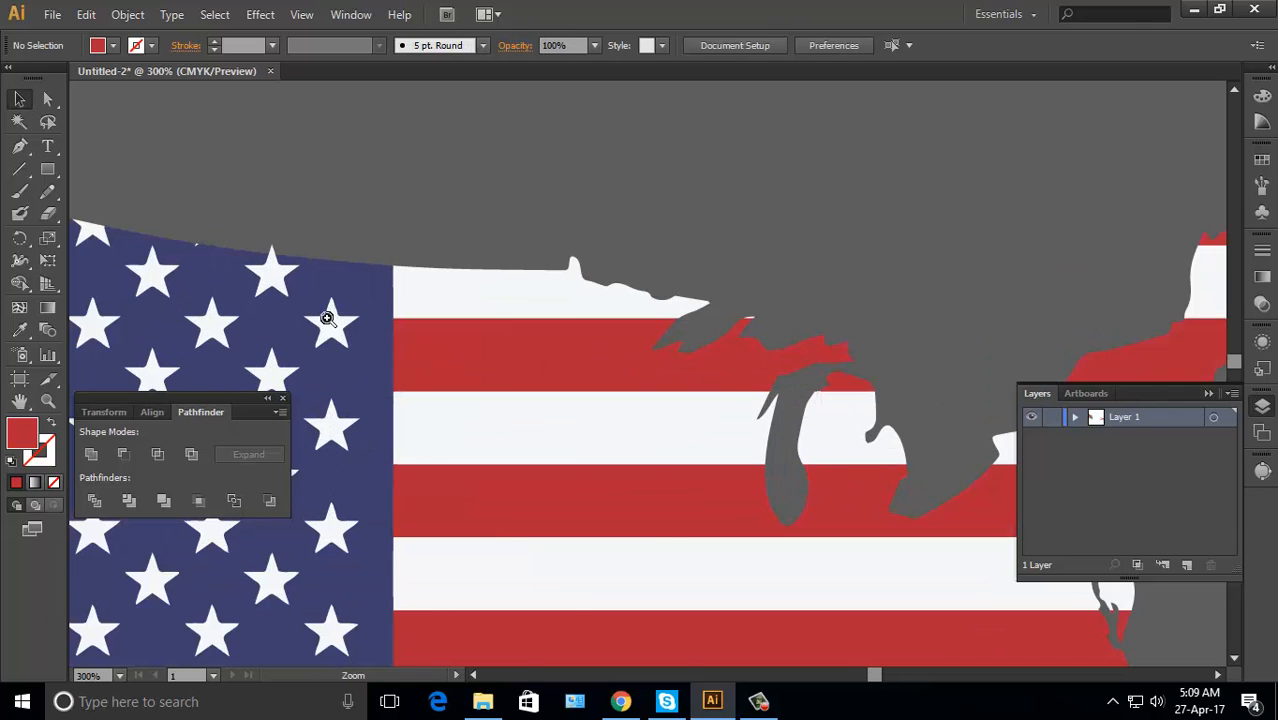
ctrl+click(328, 318)
ctrl+click(543, 278)
click(716, 379)
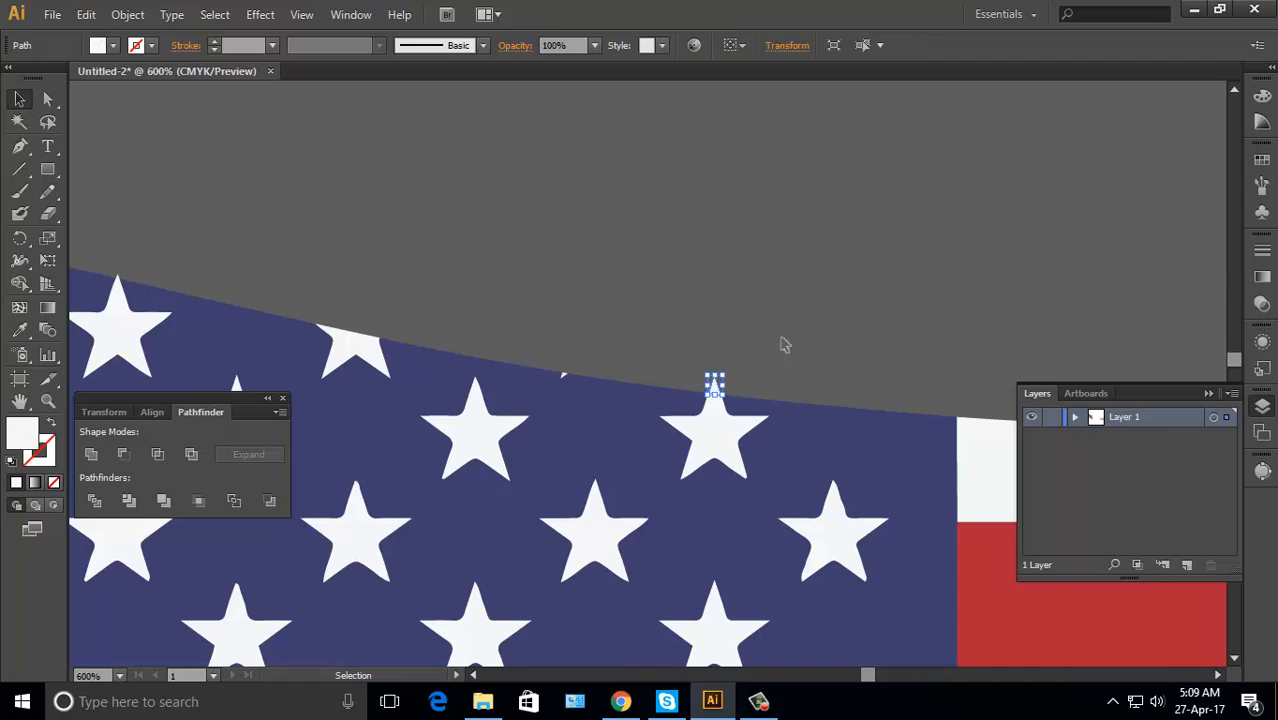
key(Delete)
ctrl+alt+click(610, 458)
ctrl+alt+click(610, 458)
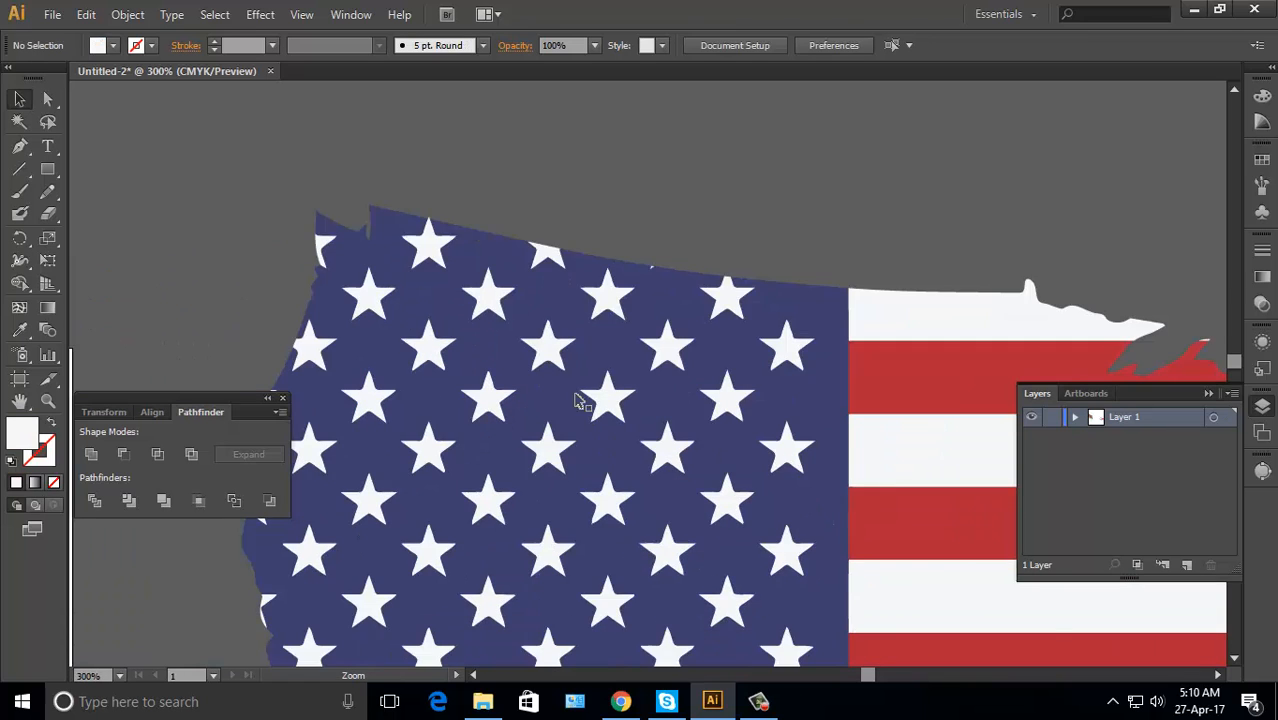
Delete the star tip protruding above the northern edge near the northwest corner of the blue field
ctrl+click(499, 257)
ctrl+click(661, 416)
ctrl+click(661, 416)
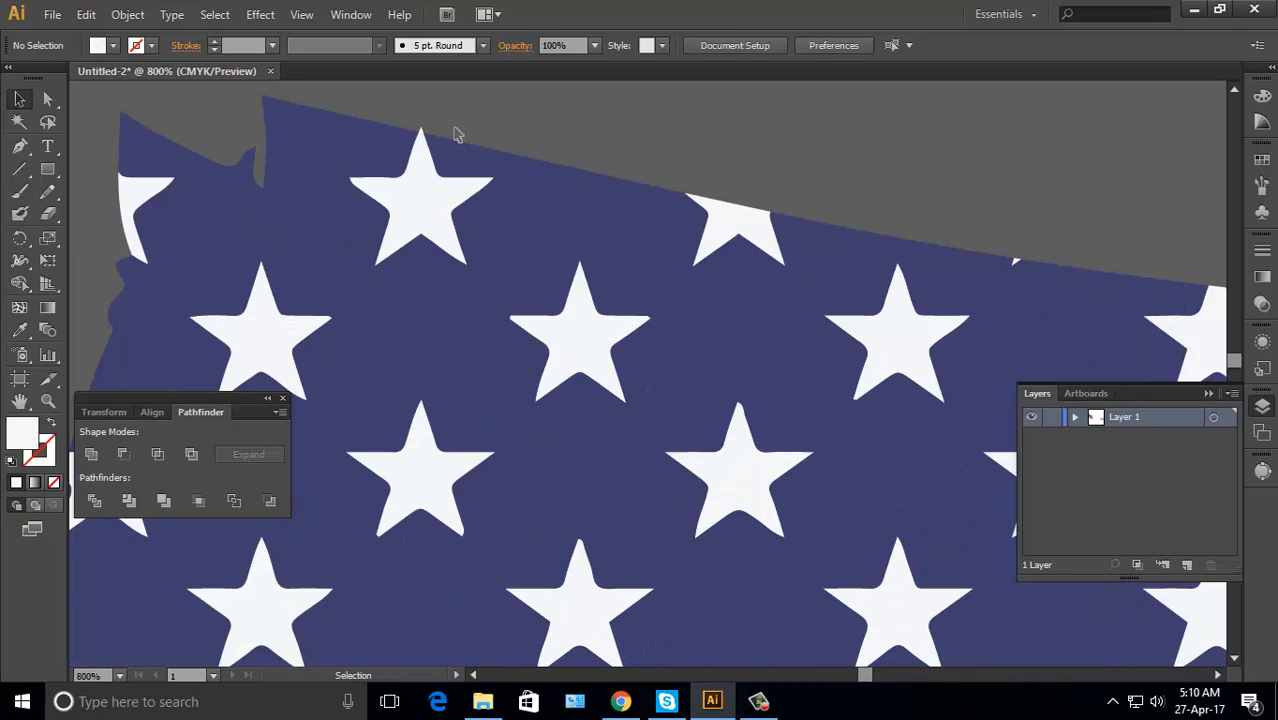
click(424, 131)
key(Delete)
Examine the whole US flag map and its piece outlines for remaining leftovers outside the border
ctrl+alt+click(764, 410)
ctrl+alt+click(776, 416)
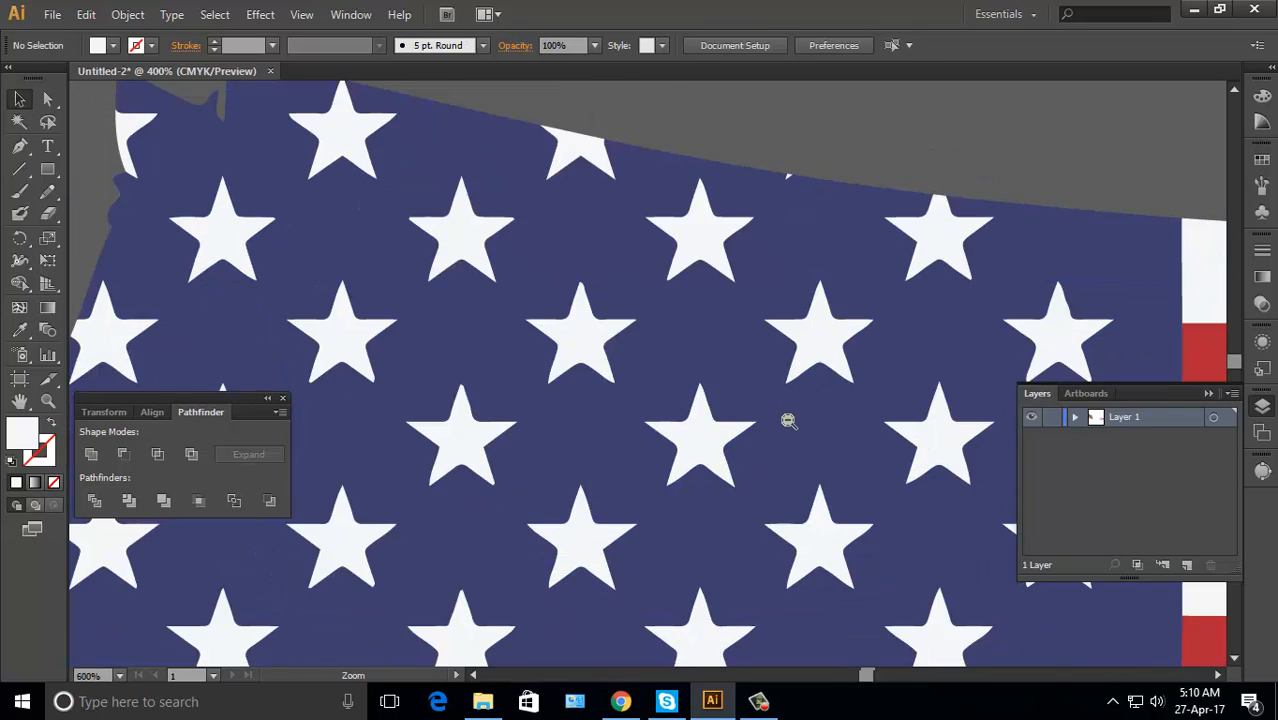
ctrl+alt+click(787, 421)
ctrl+alt+click(788, 420)
ctrl+alt+click(788, 420)
ctrl+alt+click(788, 420)
drag(761, 568, 912, 579)
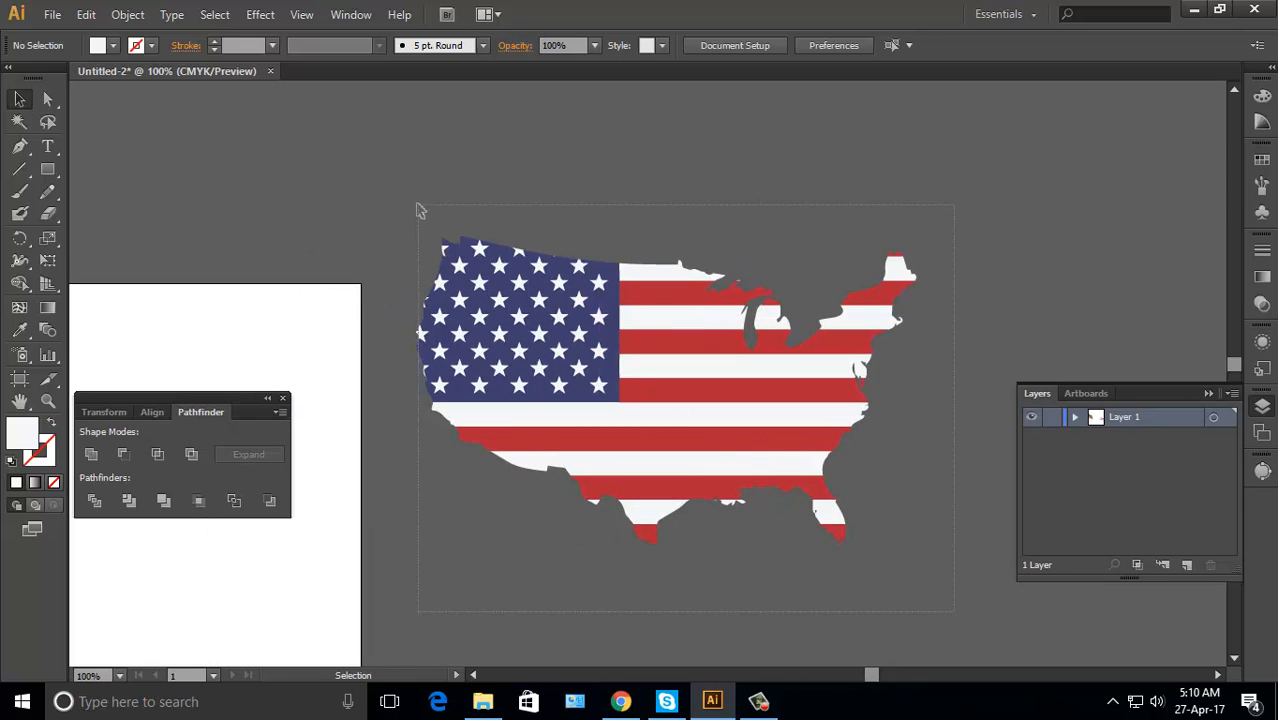
key(ctrl+a)
key(a)
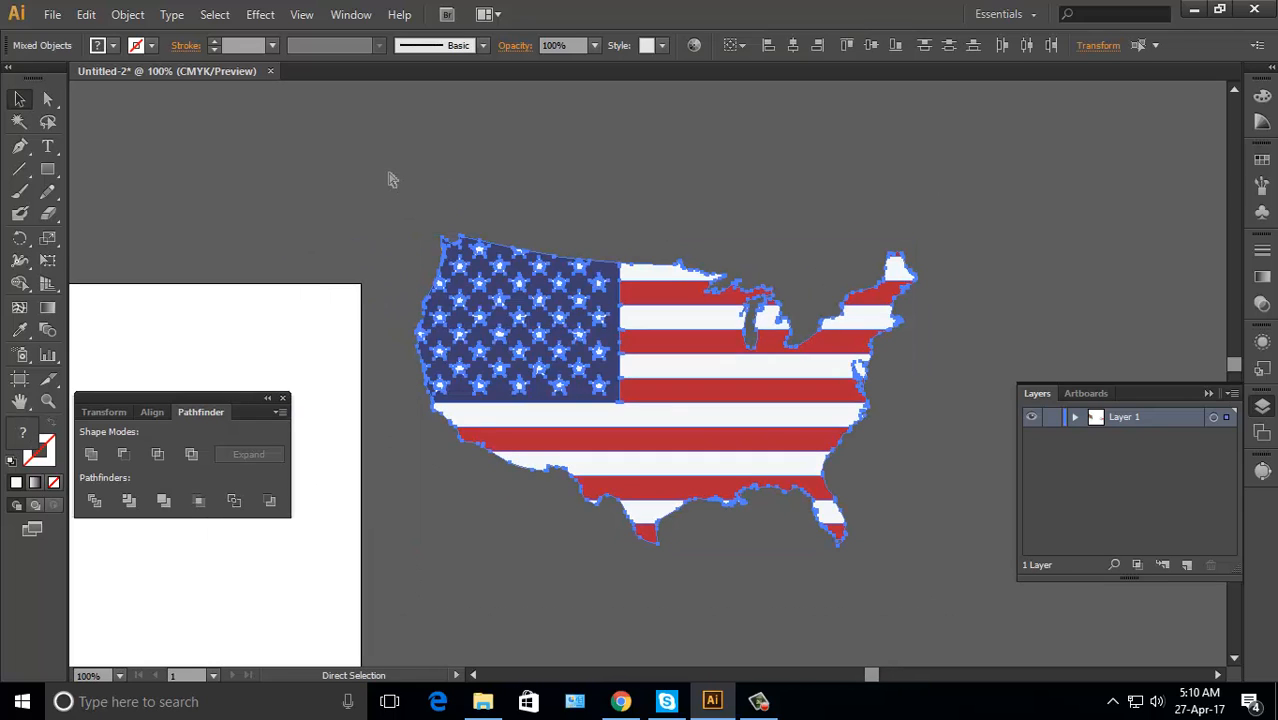
key(v)
click(770, 249)
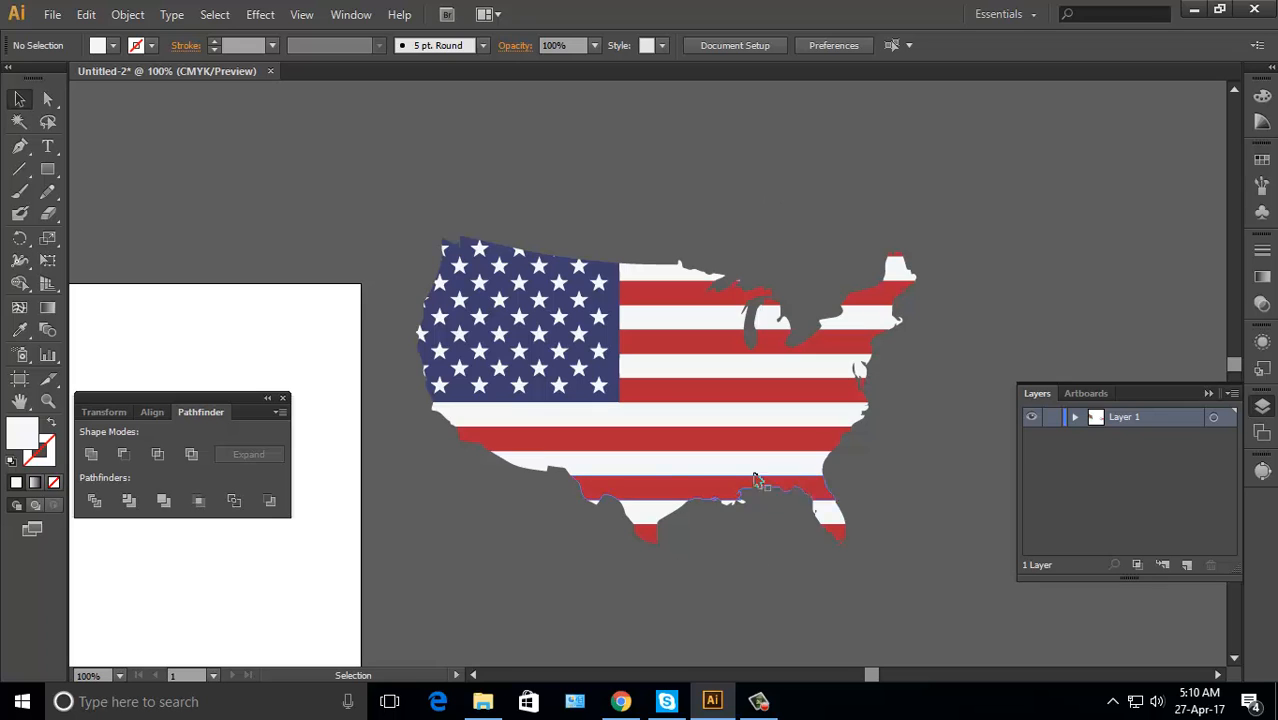
Move the US flag map onto the white artboard
drag(668, 460, 955, 453)
click(749, 435)
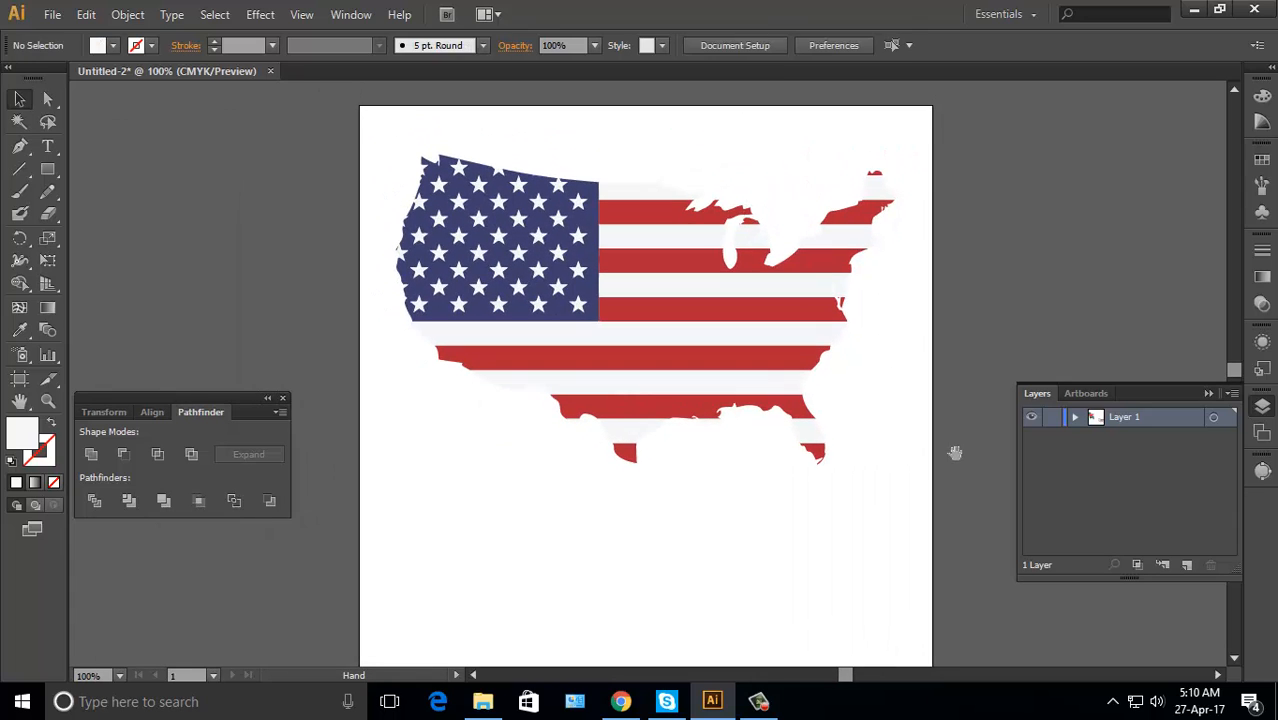
ctrl+alt+click(807, 493)
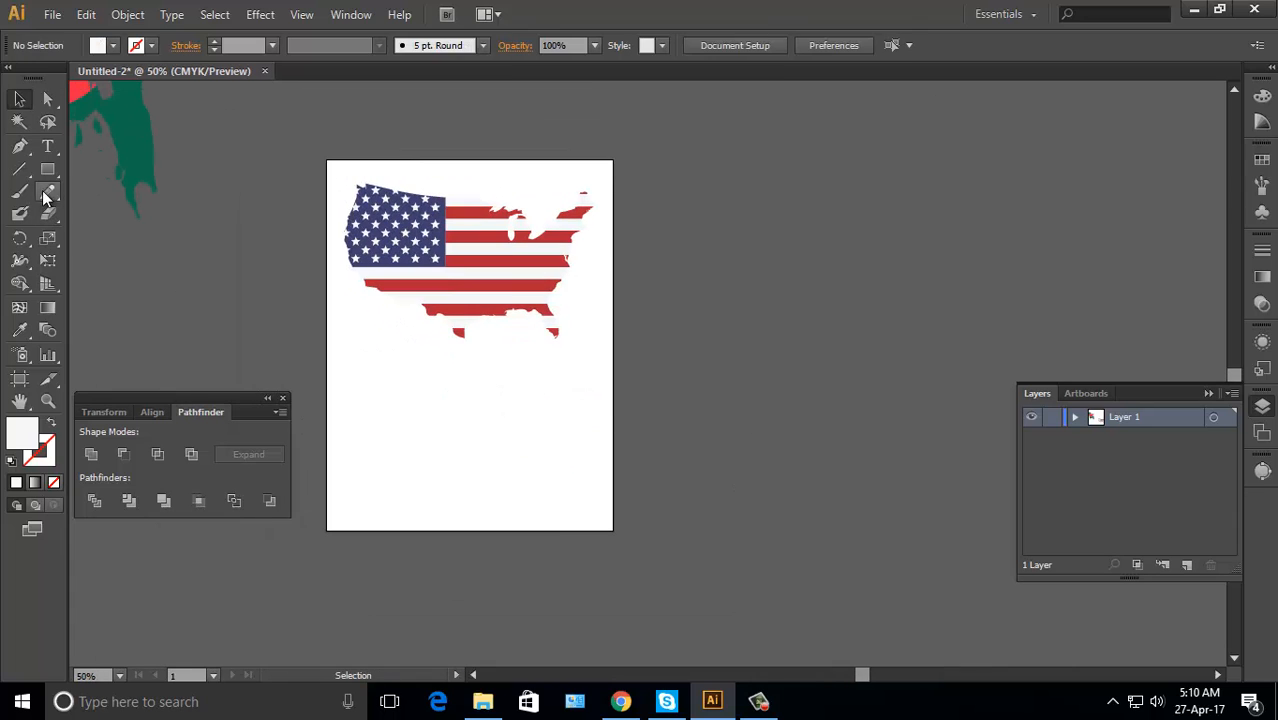
Draw a rectangle covering the whole artboard and fill it with black
click(48, 171)
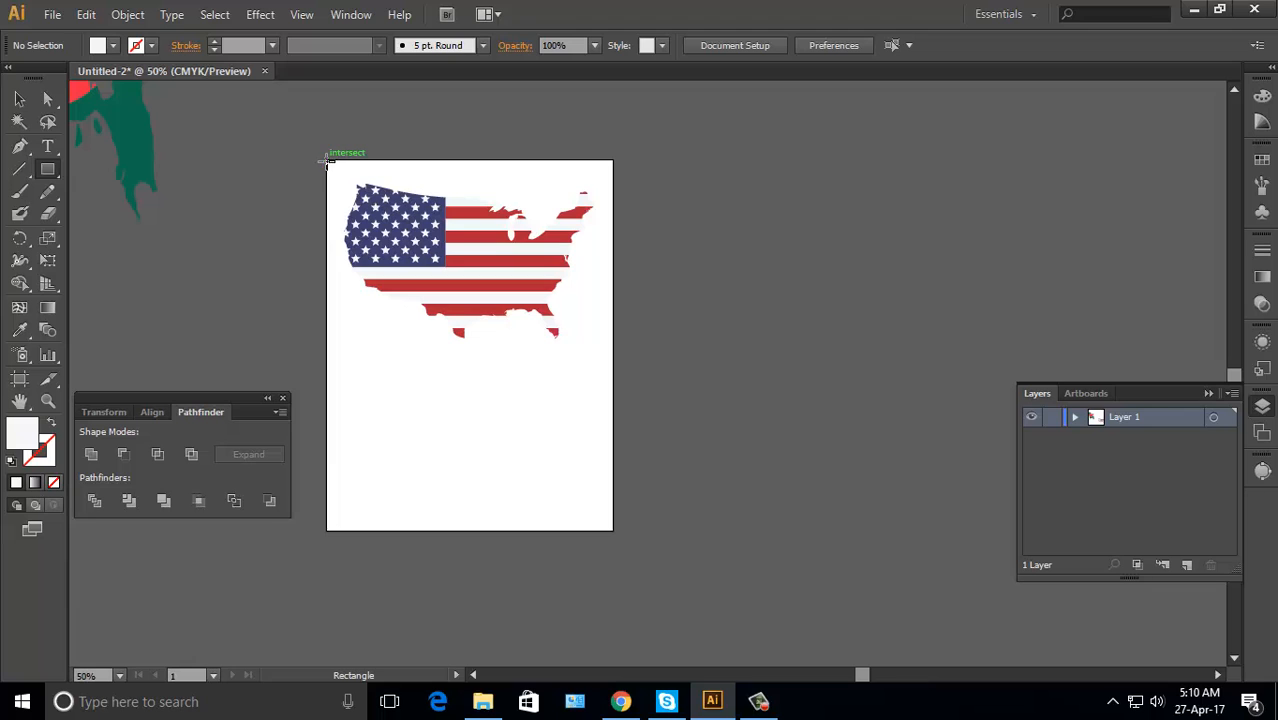
drag(327, 160, 612, 530)
double_click(34, 434)
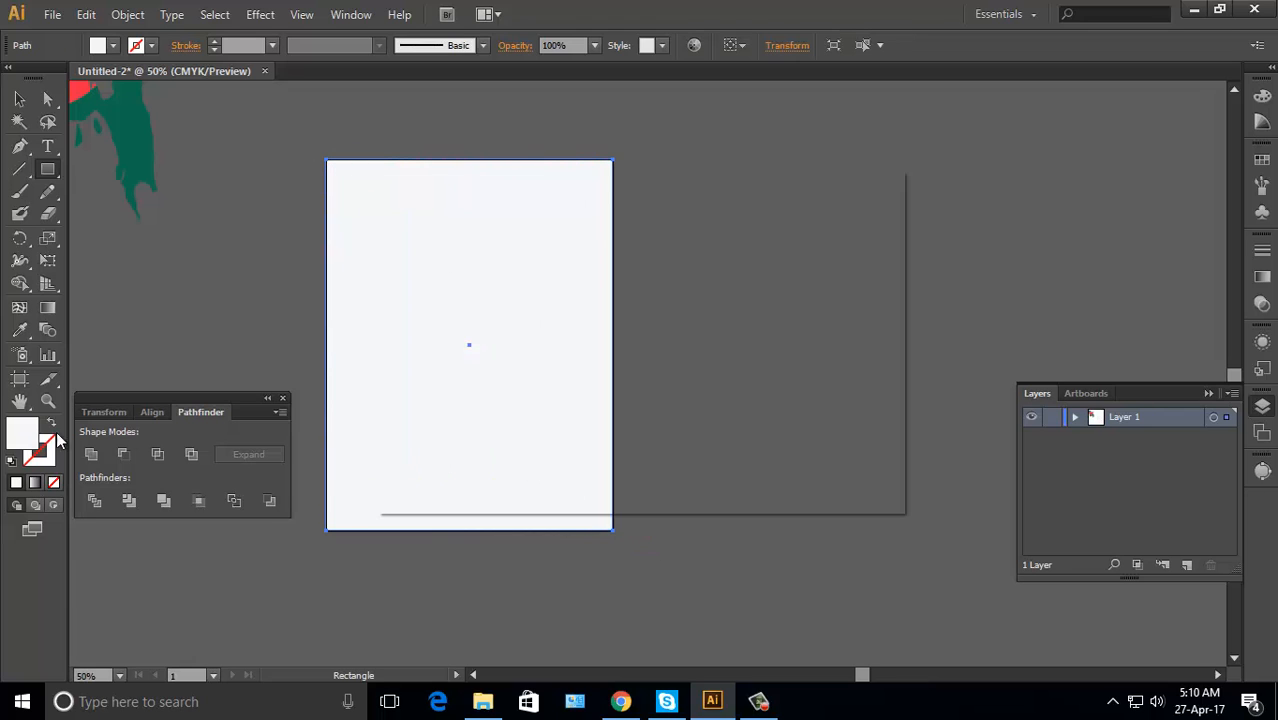
drag(409, 434, 390, 491)
click(838, 237)
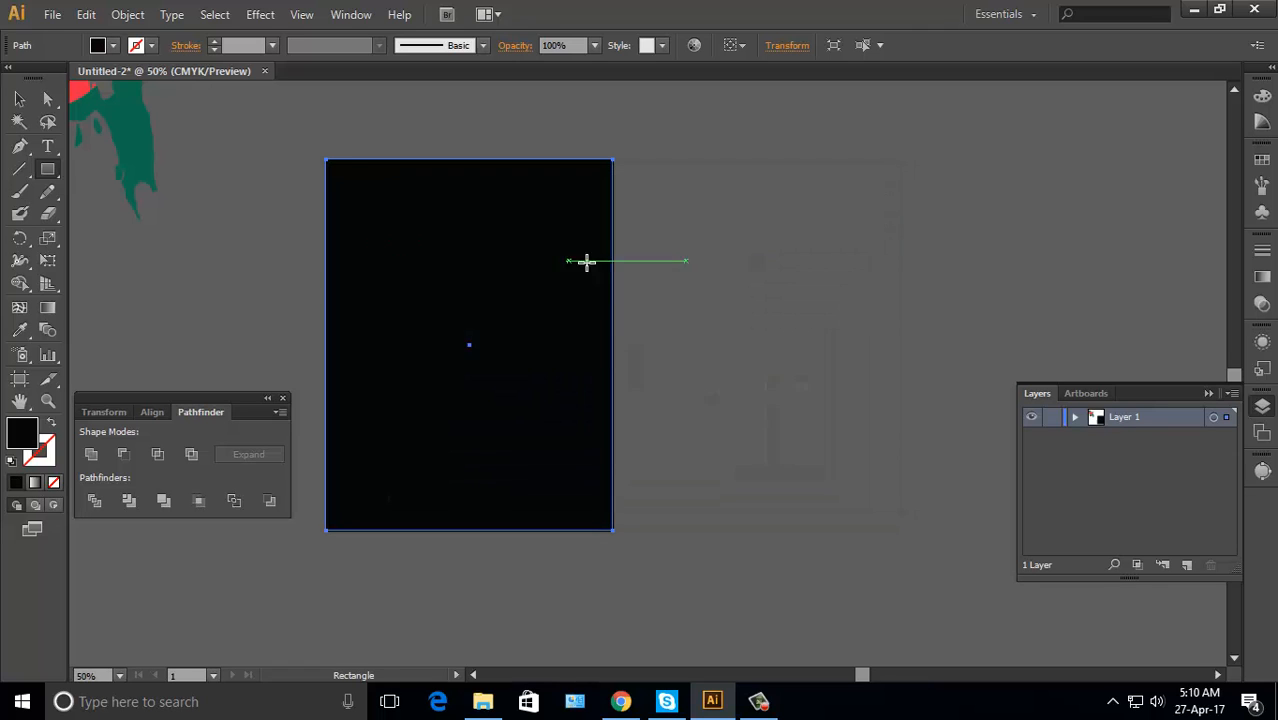
Send the black background rectangle to the back, behind the flag map
right_click(485, 262)
mouse_move(567, 526)
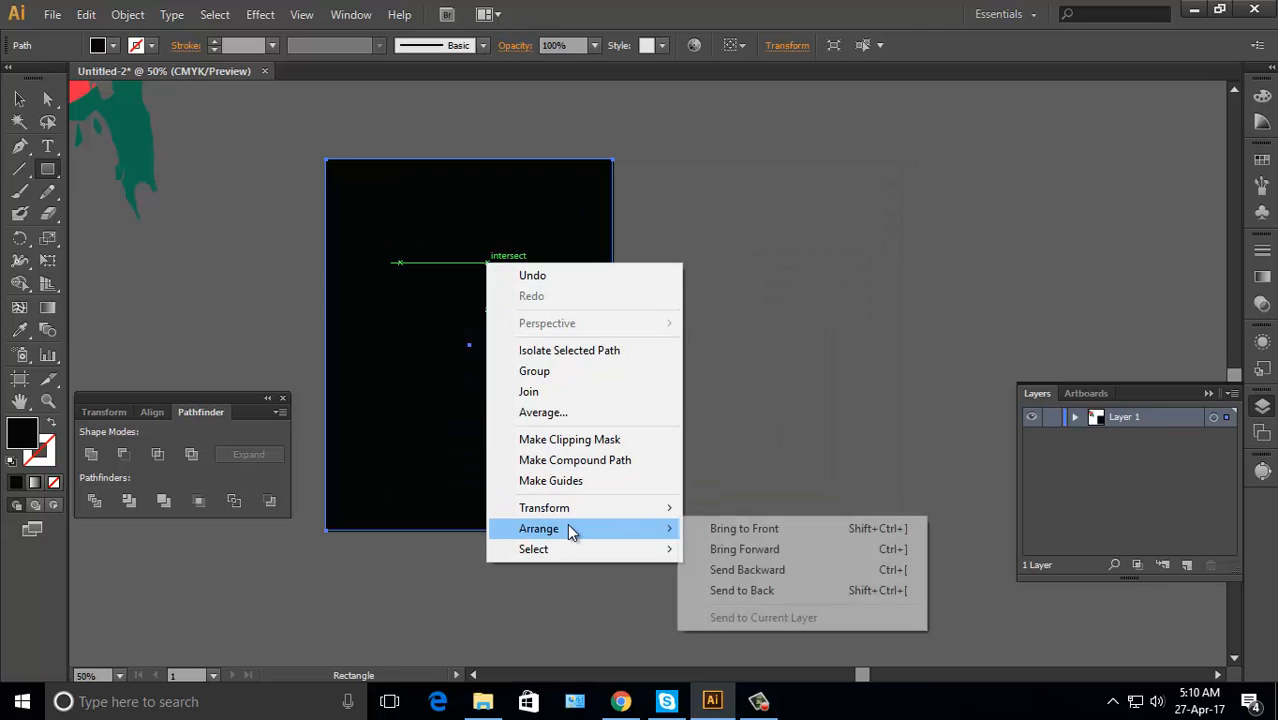
click(786, 592)
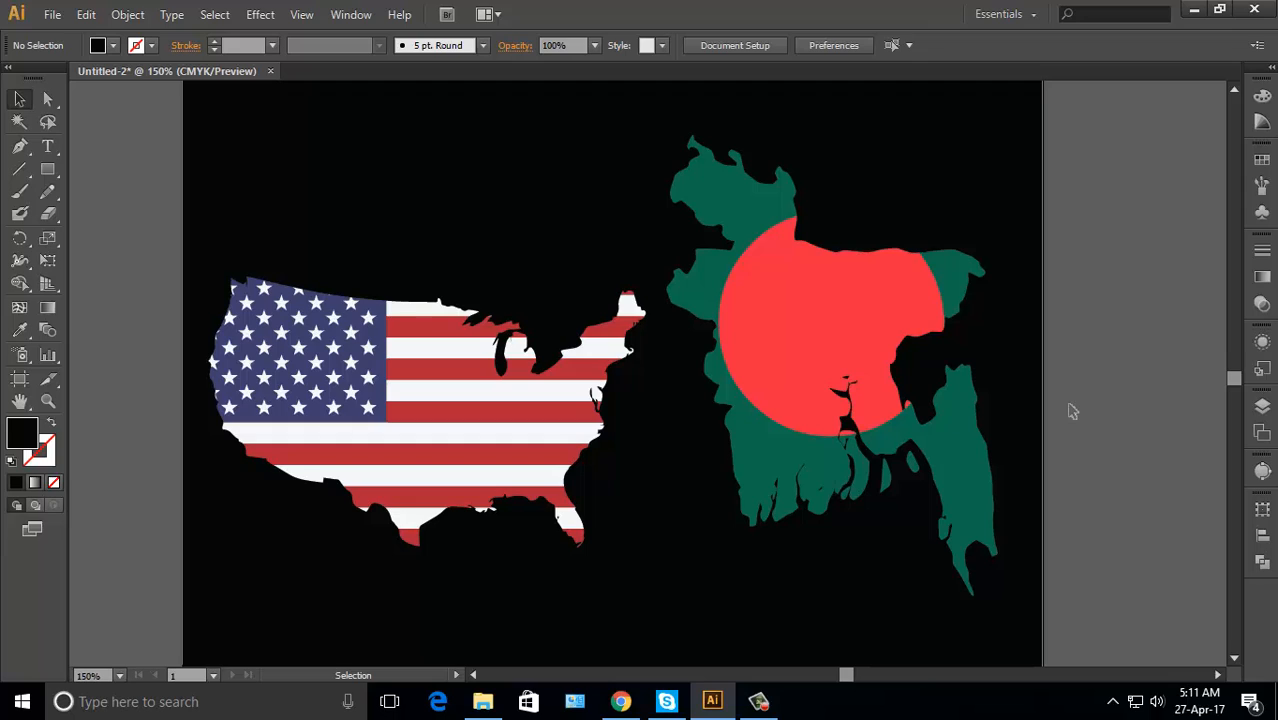